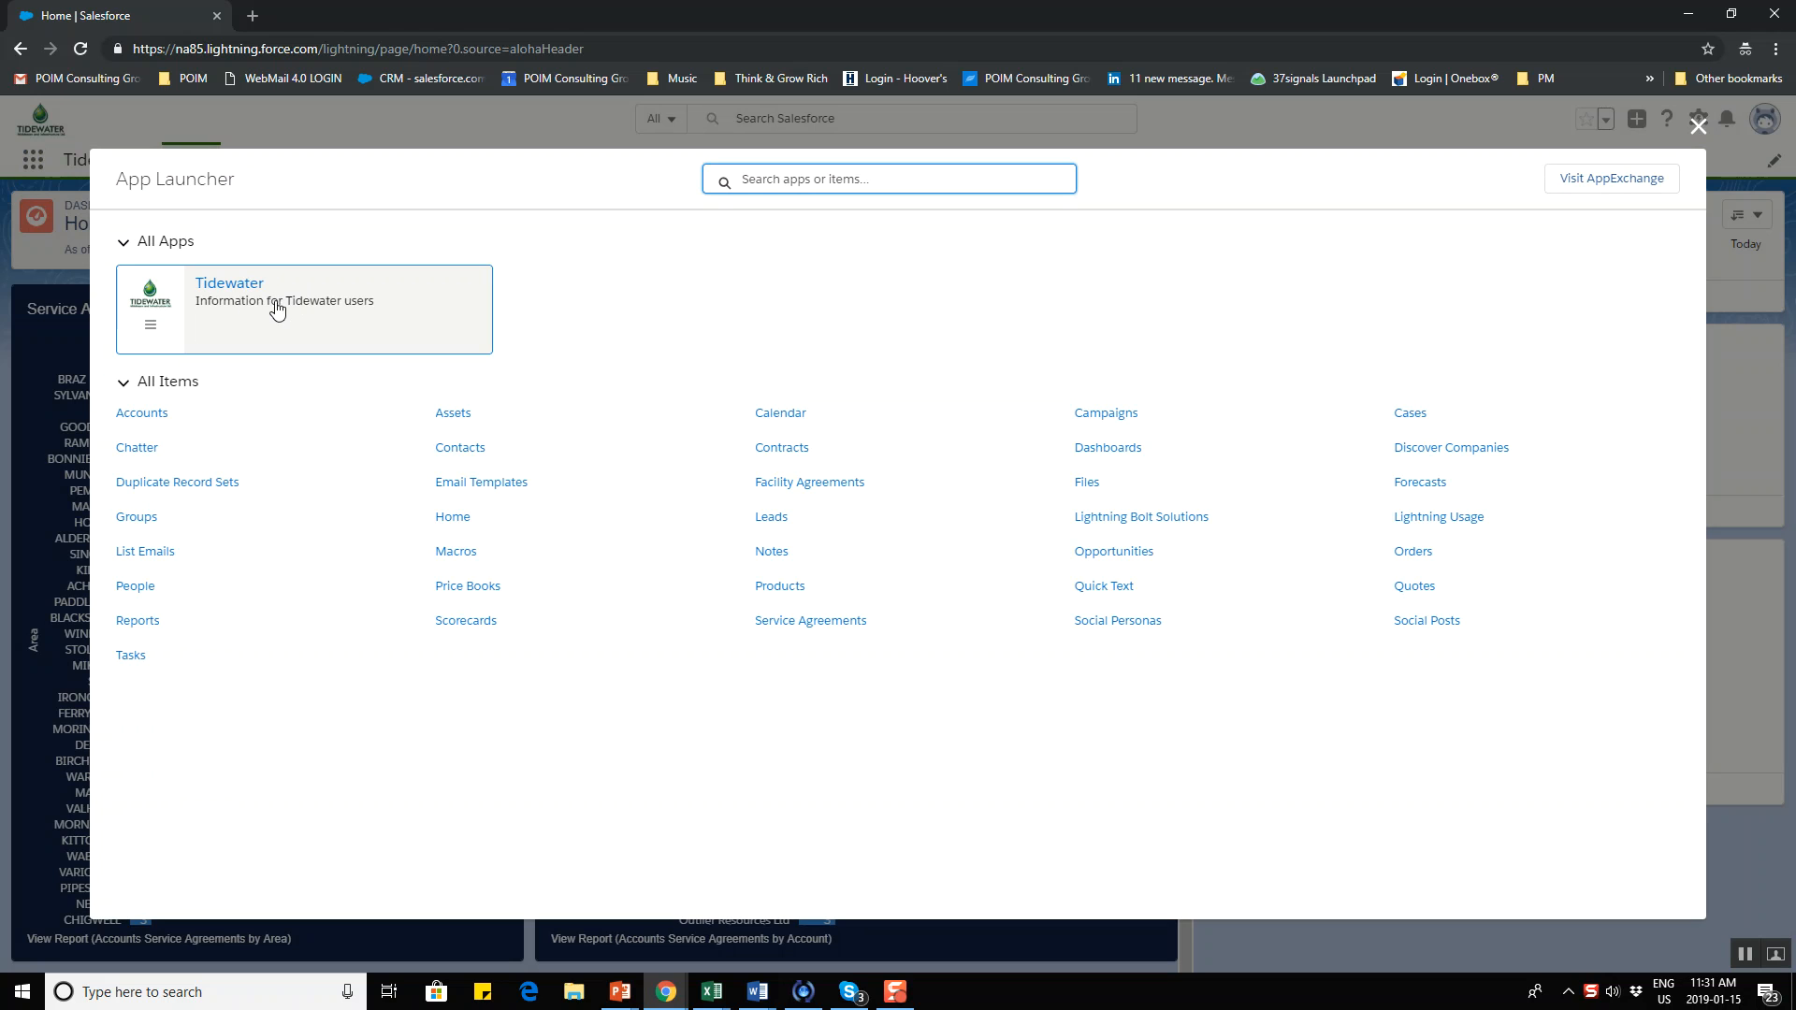
# Open the Tidewater app and drill into the BRAZ RIVER bar of the Service Agreements by Area chart to view its report.
pyautogui.click(270, 306)
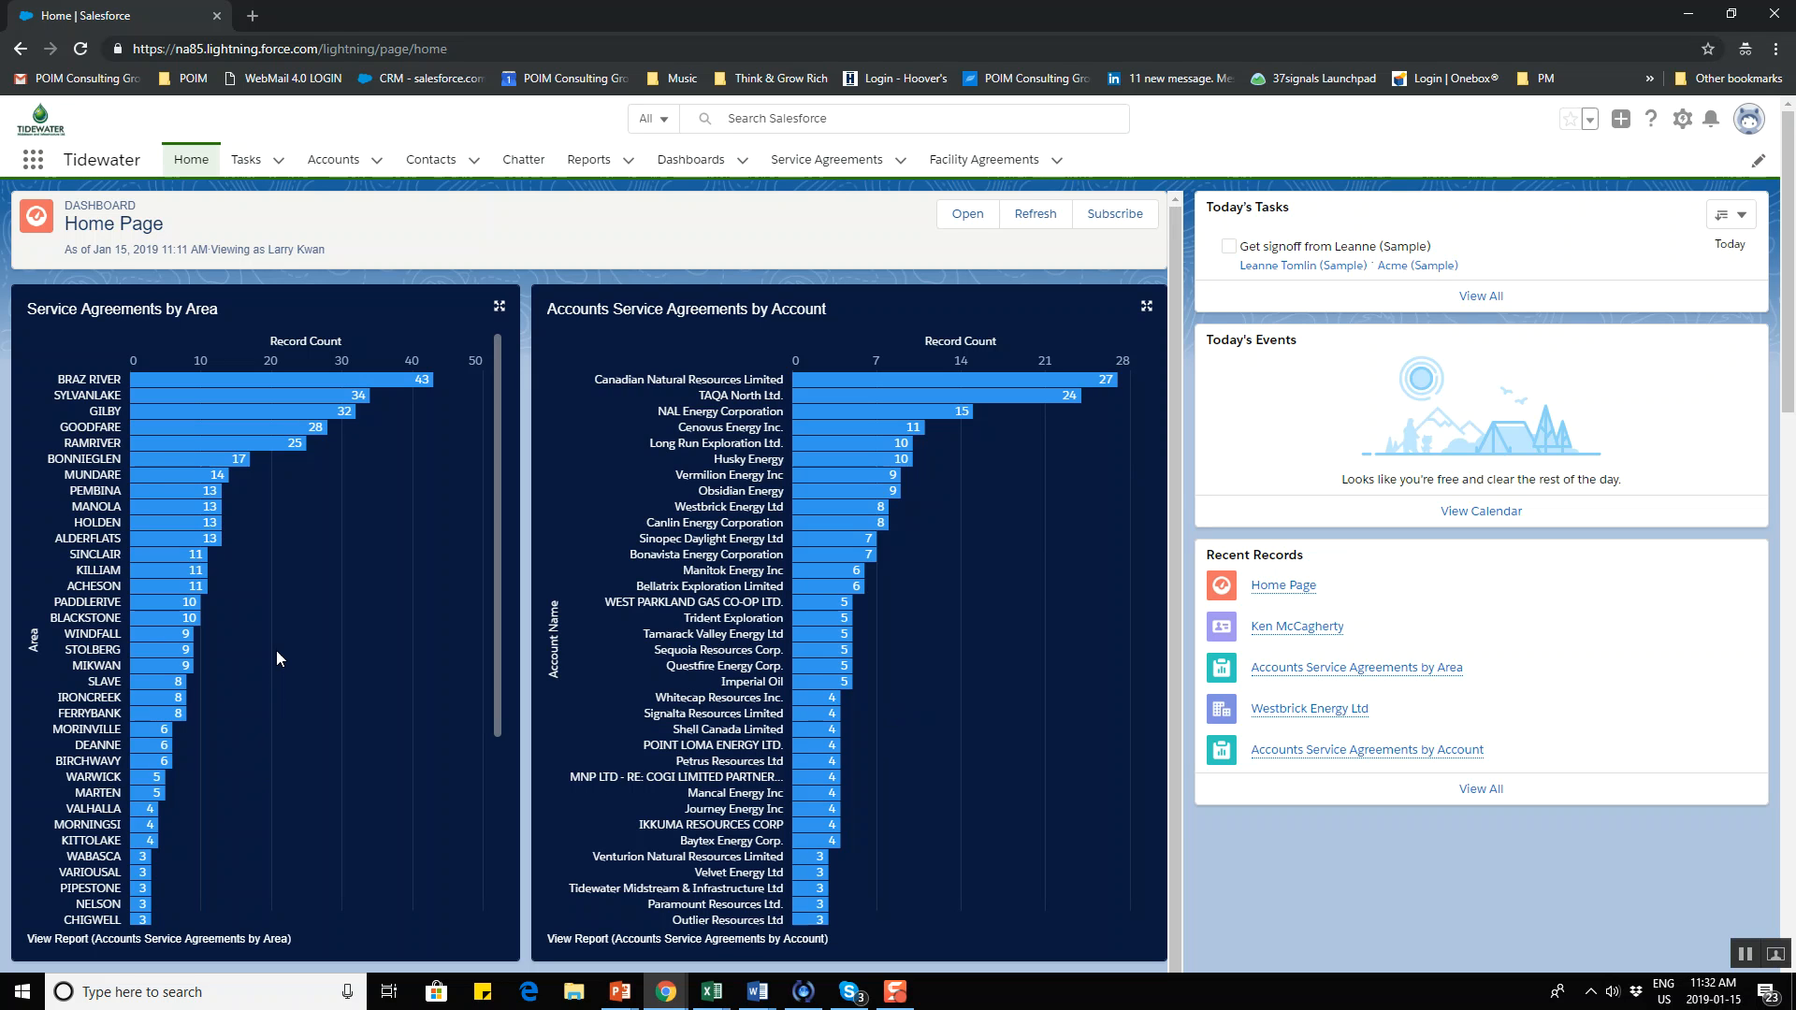
pyautogui.click(178, 387)
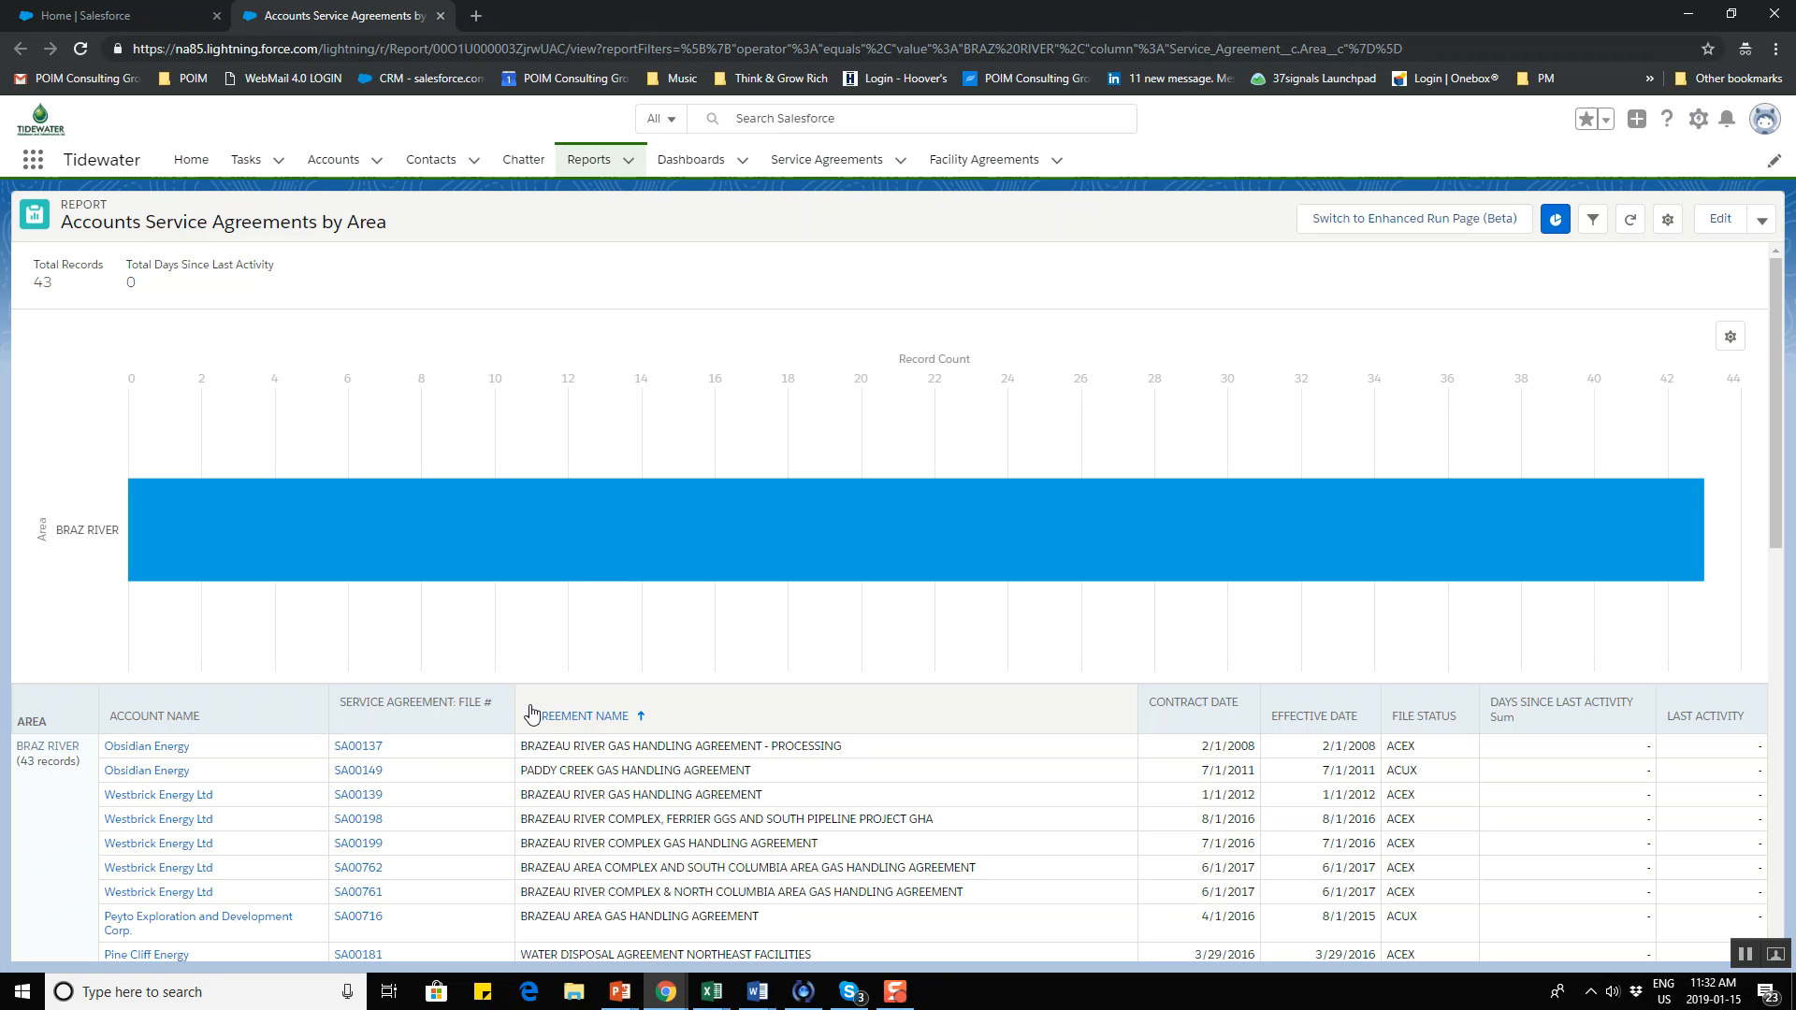
pyautogui.scroll(-3, 576, 646)
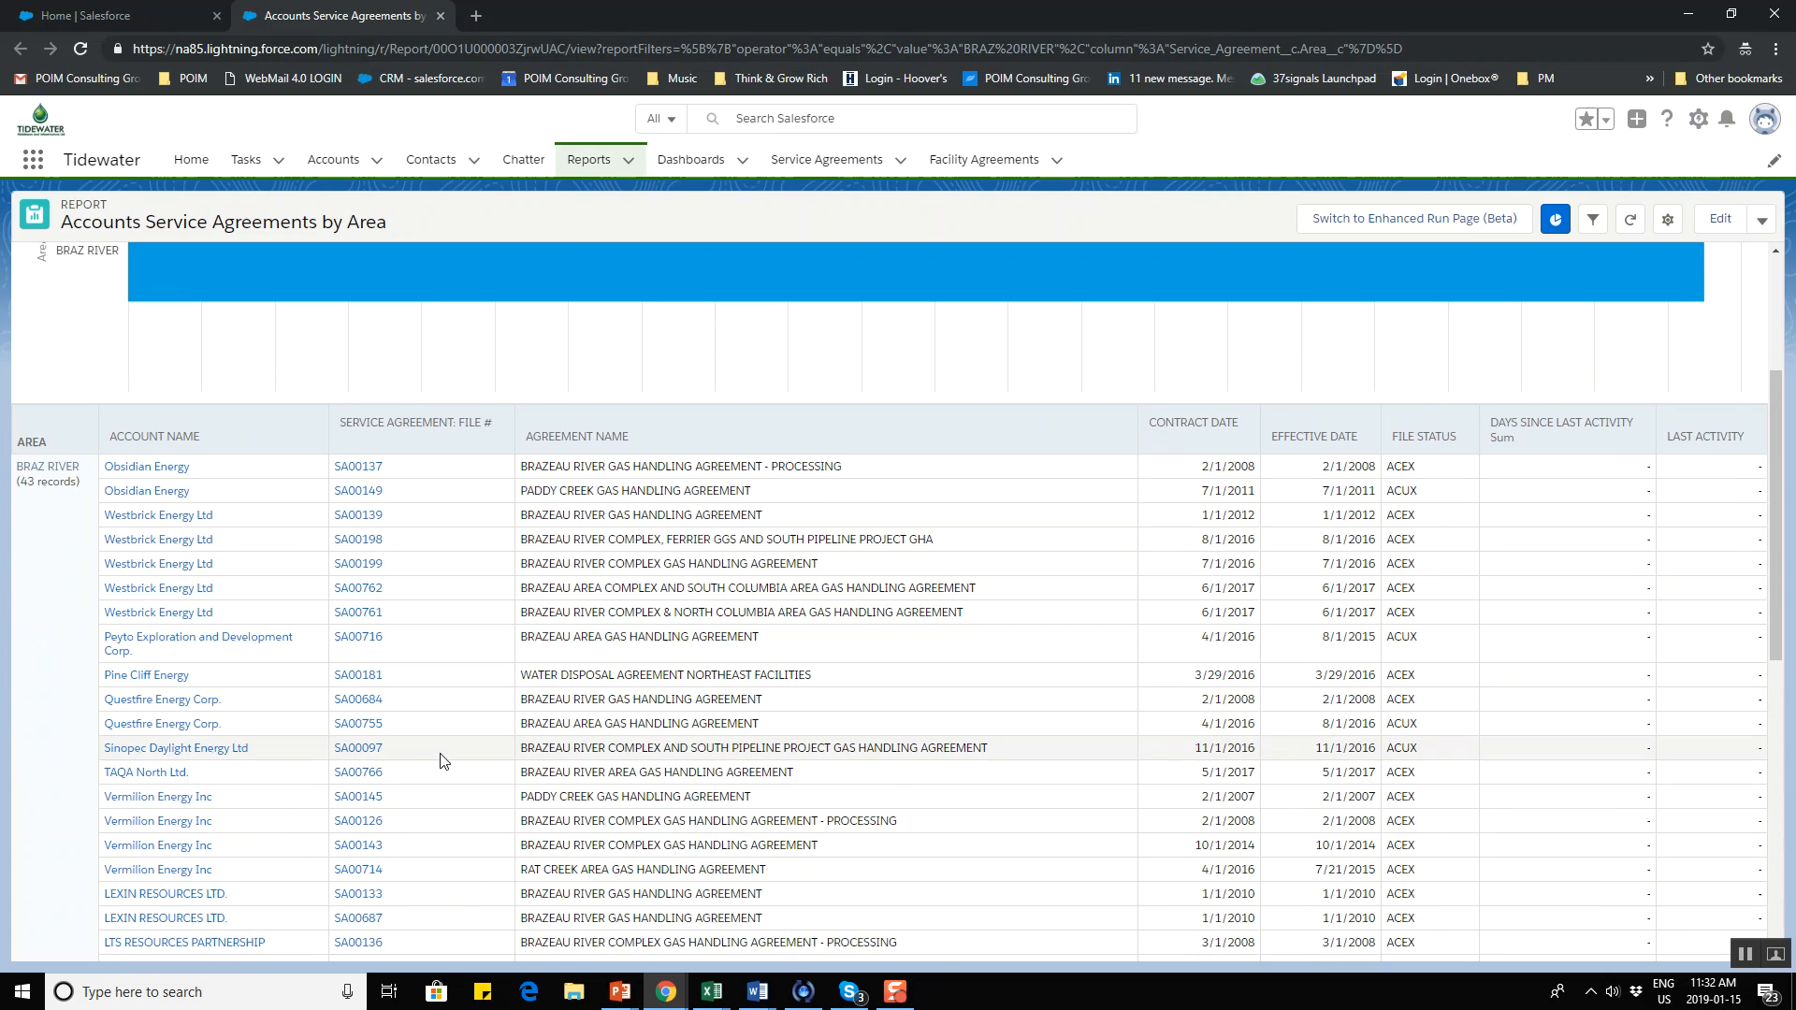
pyautogui.scroll(-1, 374, 748)
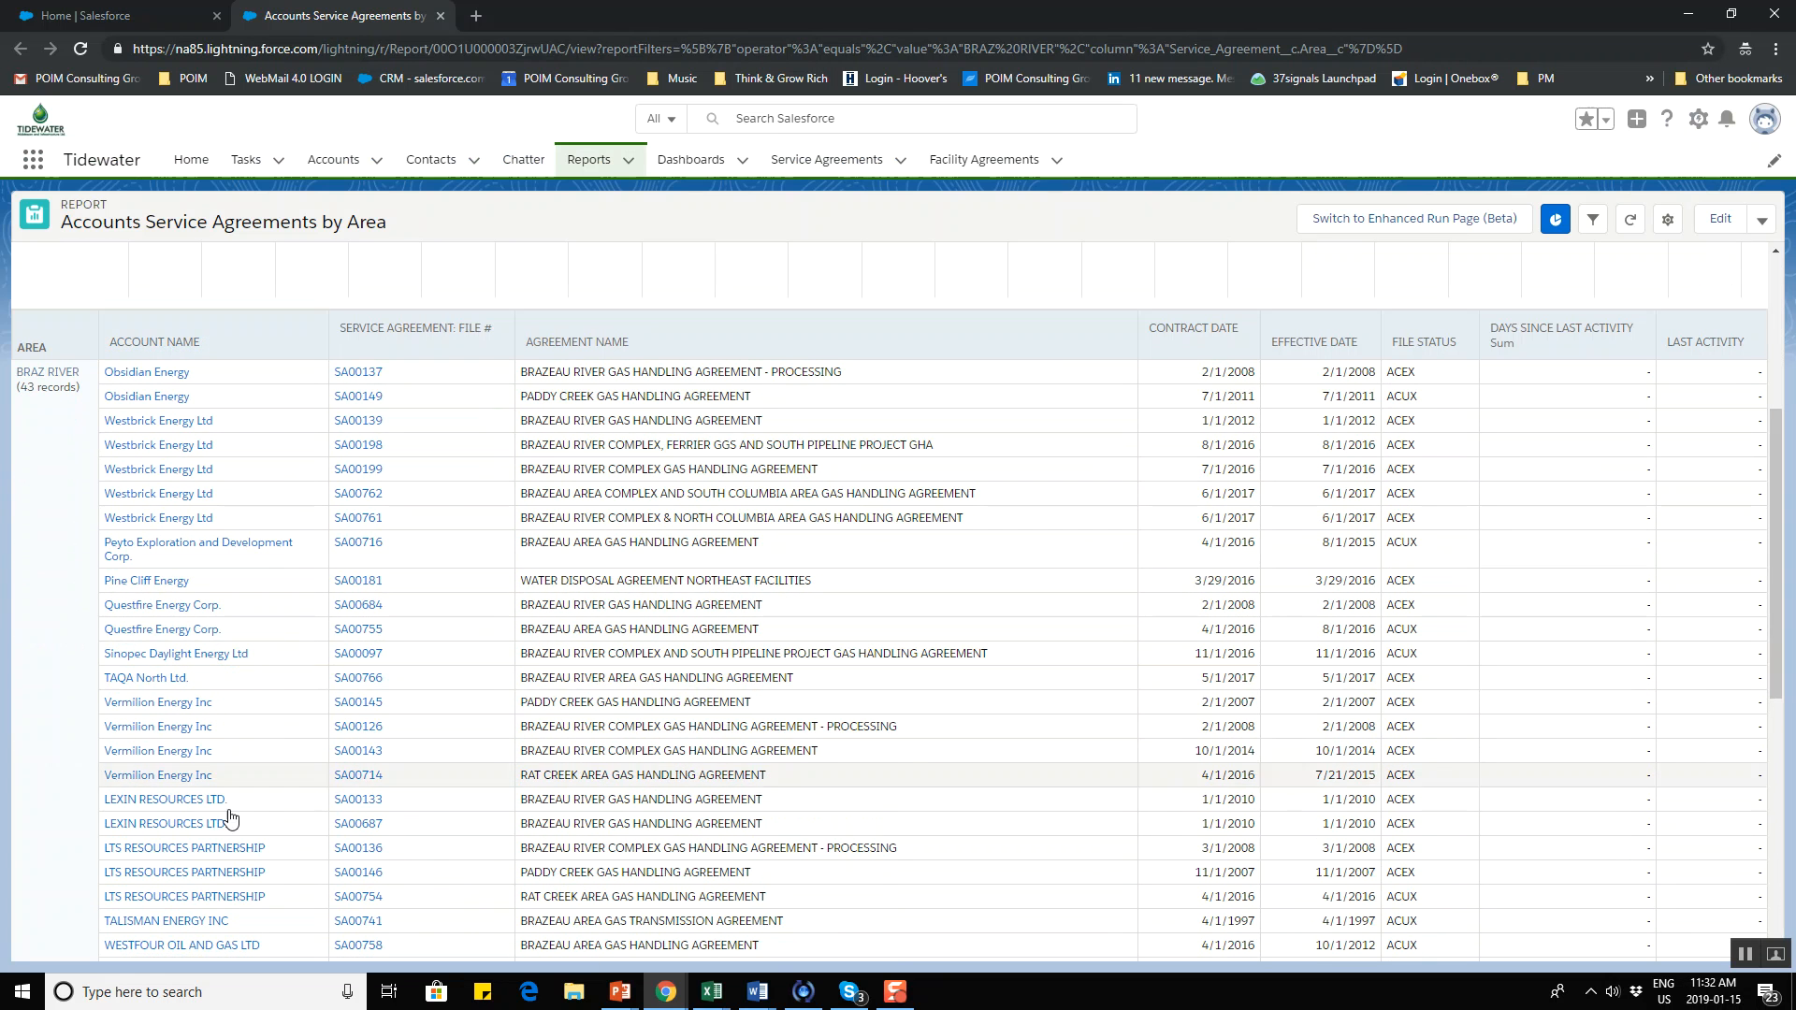
# Sort the BRAZ RIVER agreements by account name and look through the list.
pyautogui.click(153, 342)
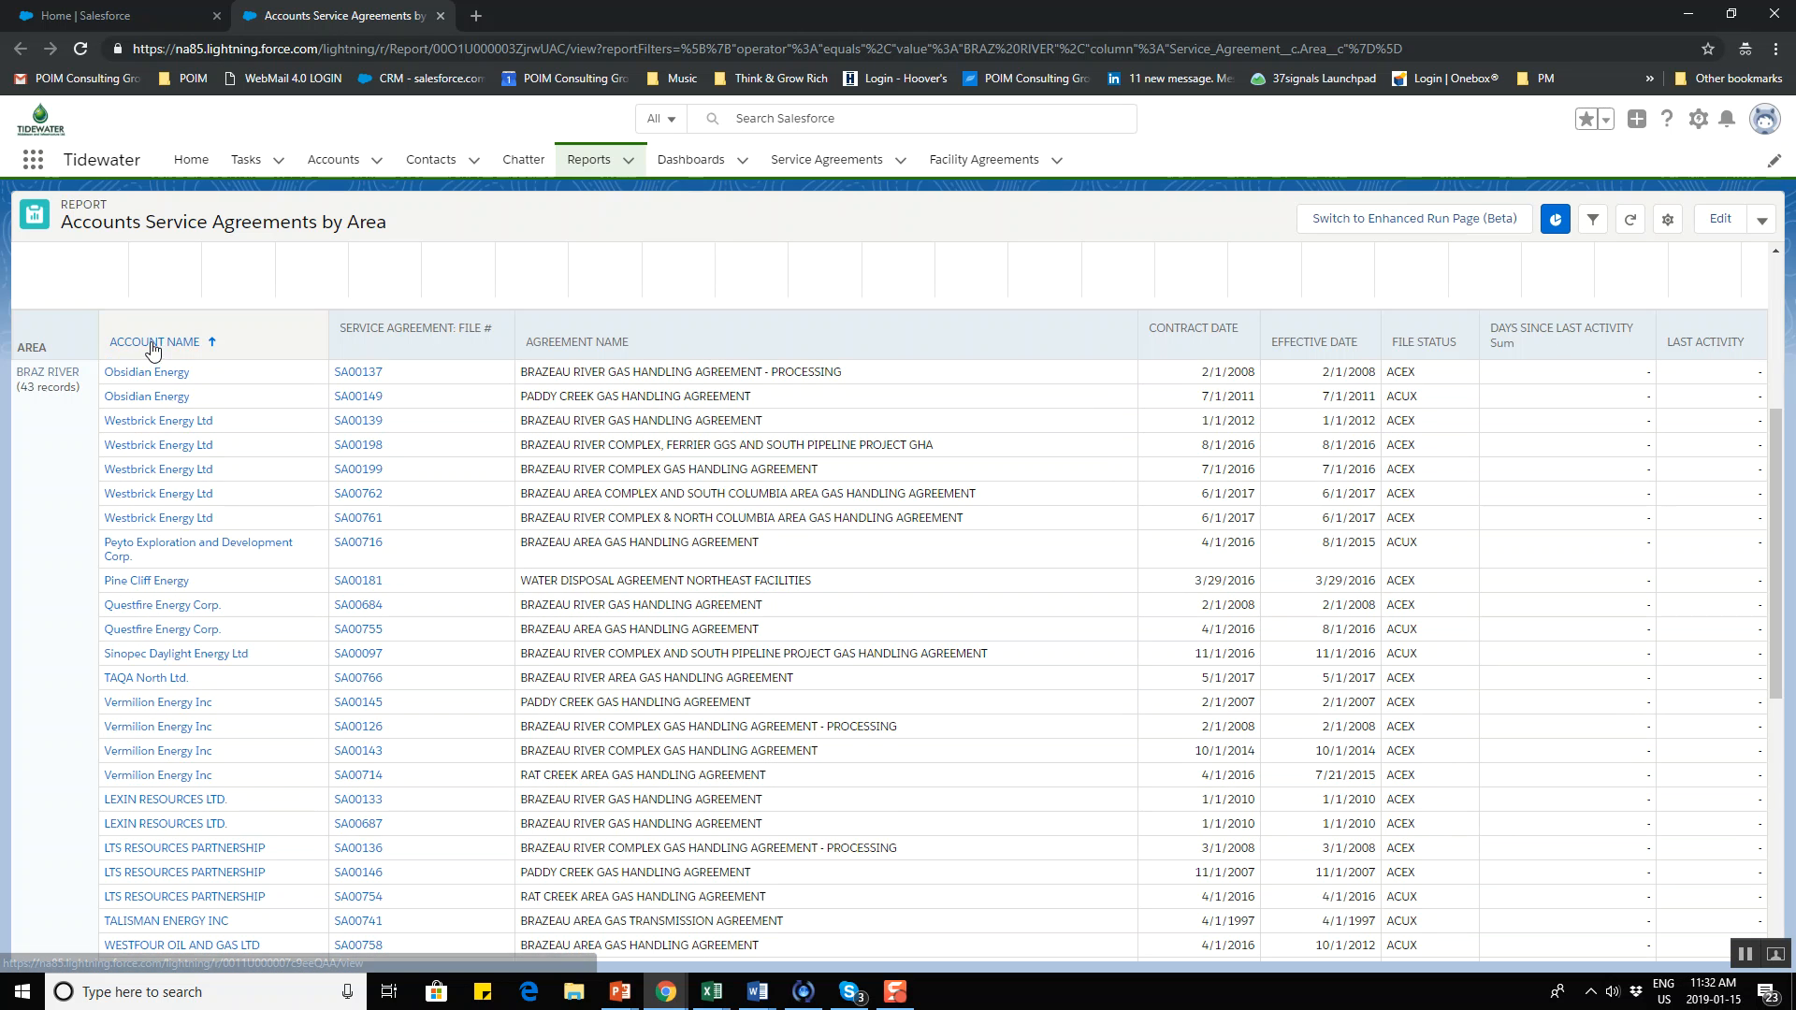
pyautogui.scroll(-3, 309, 655)
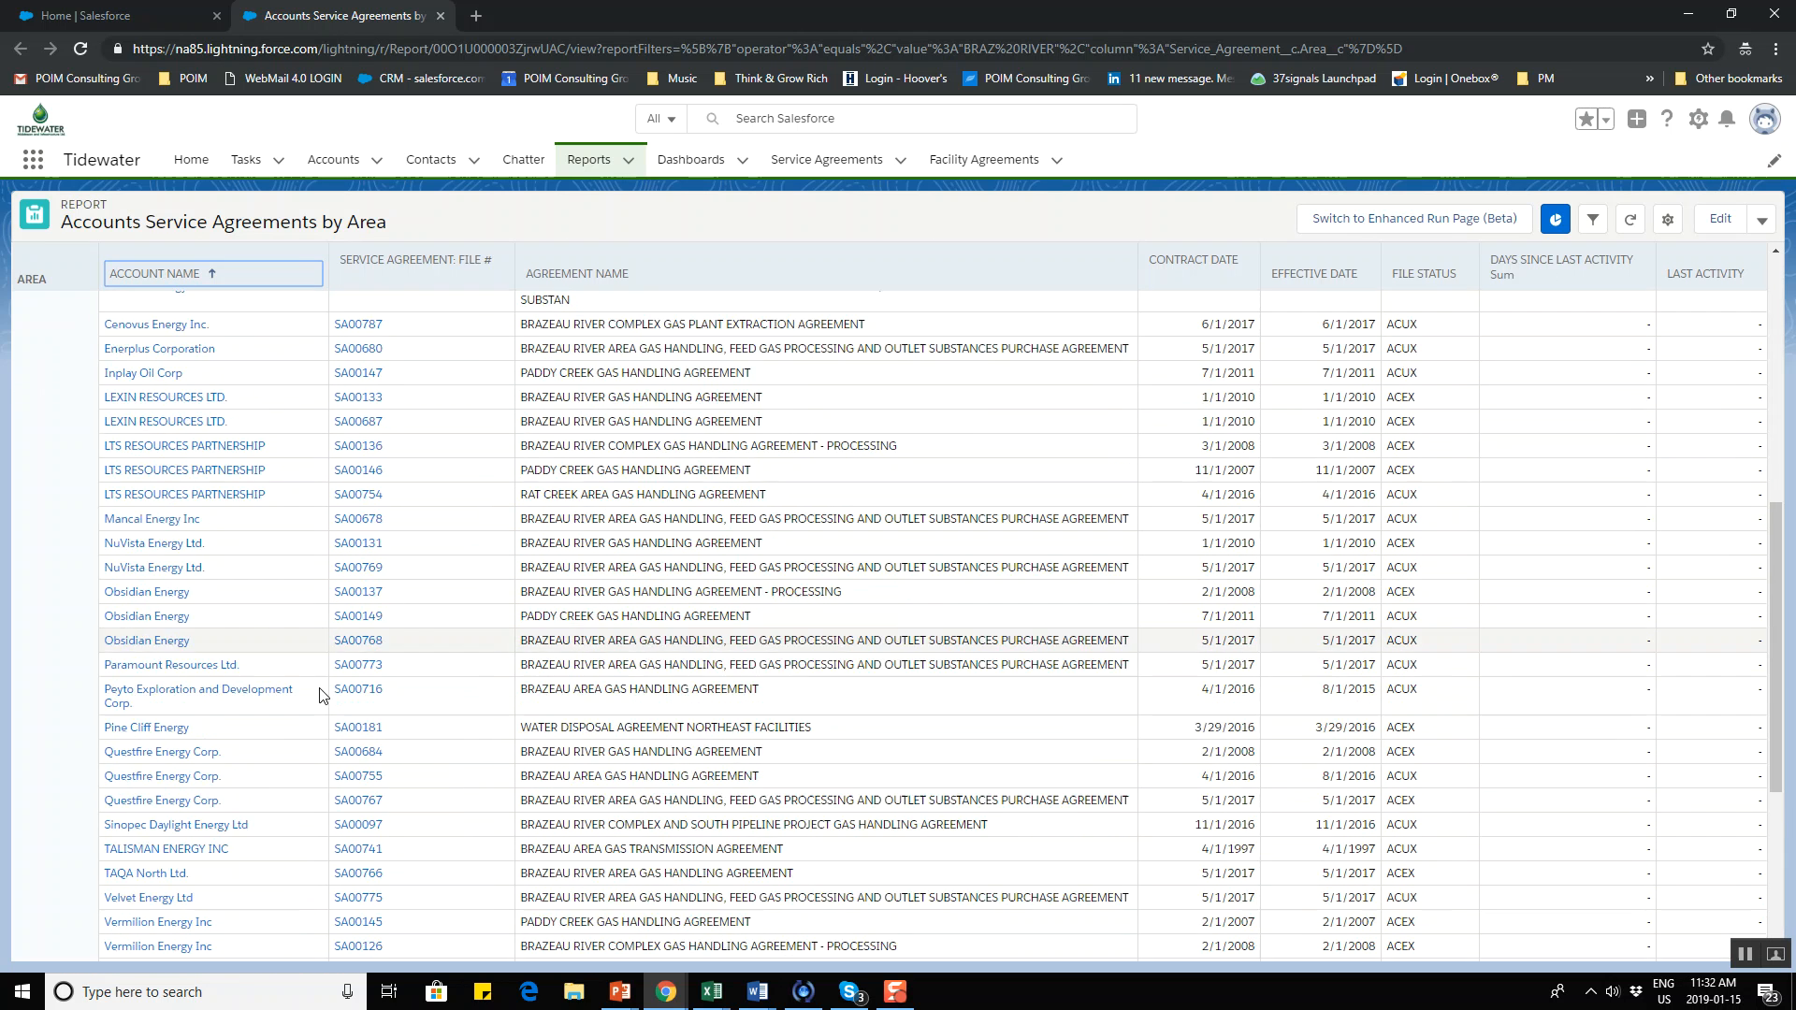
pyautogui.scroll(-2, 318, 735)
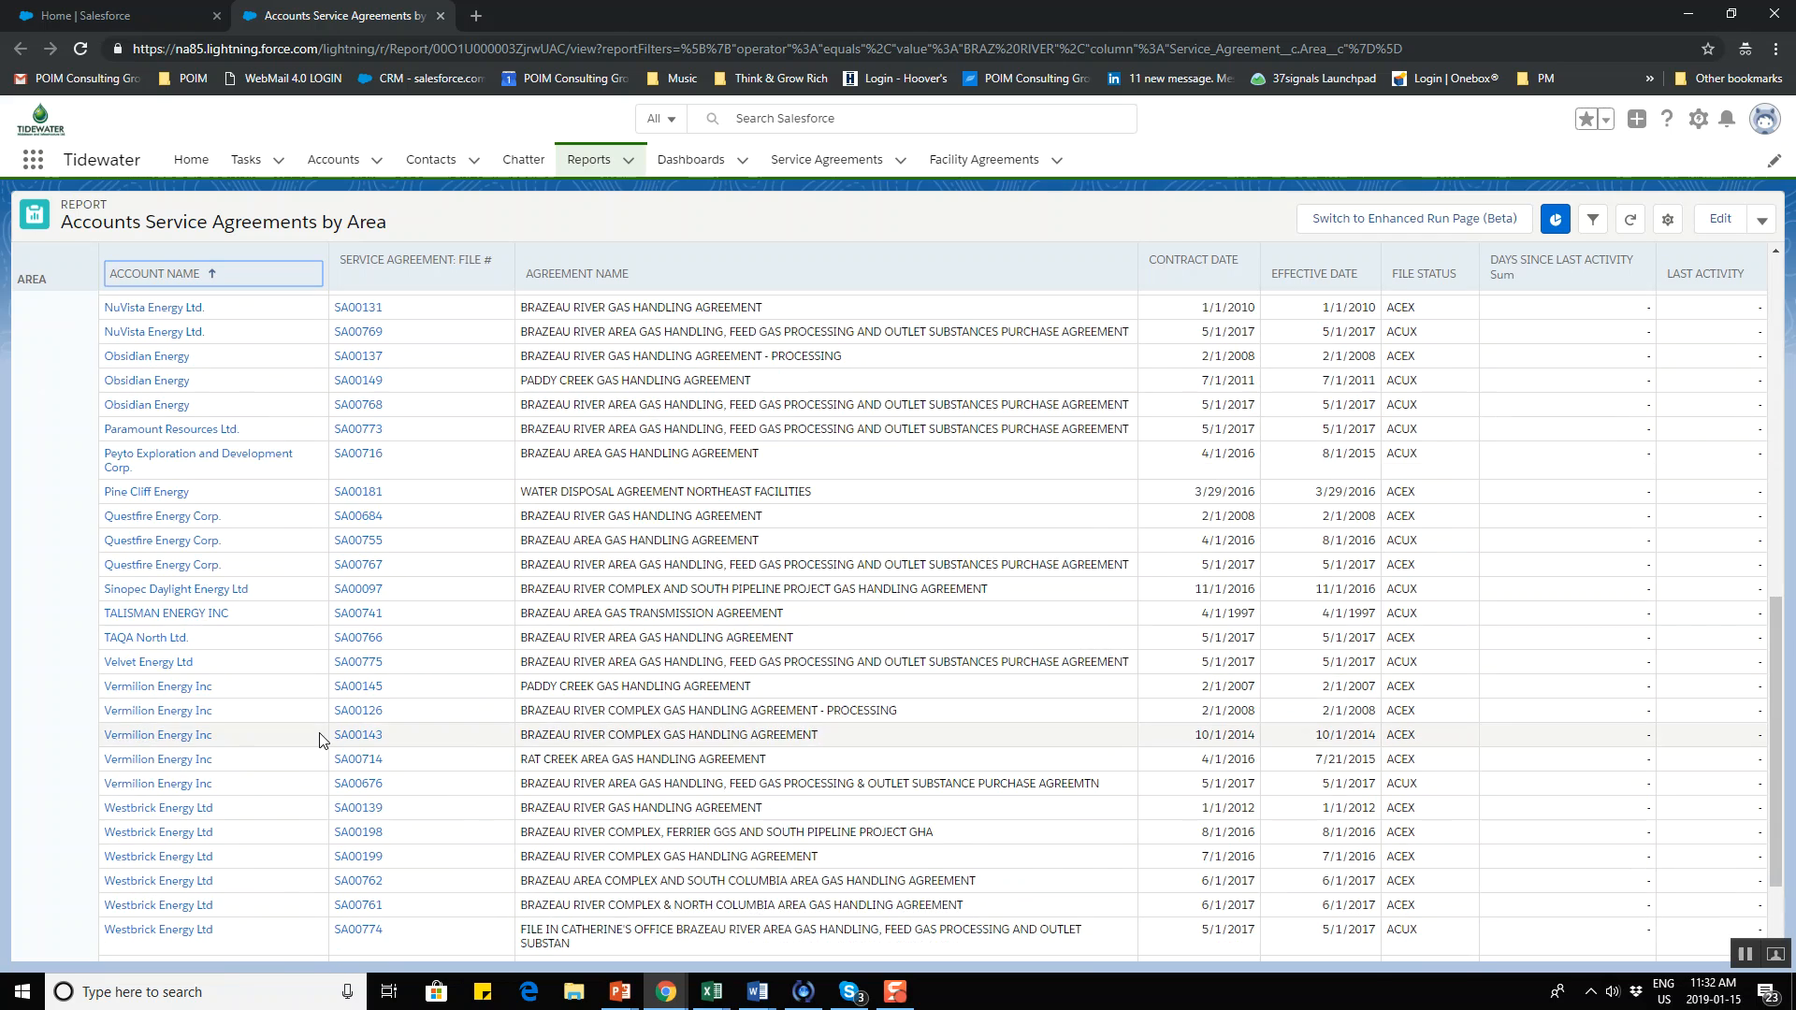
pyautogui.scroll(5, 320, 740)
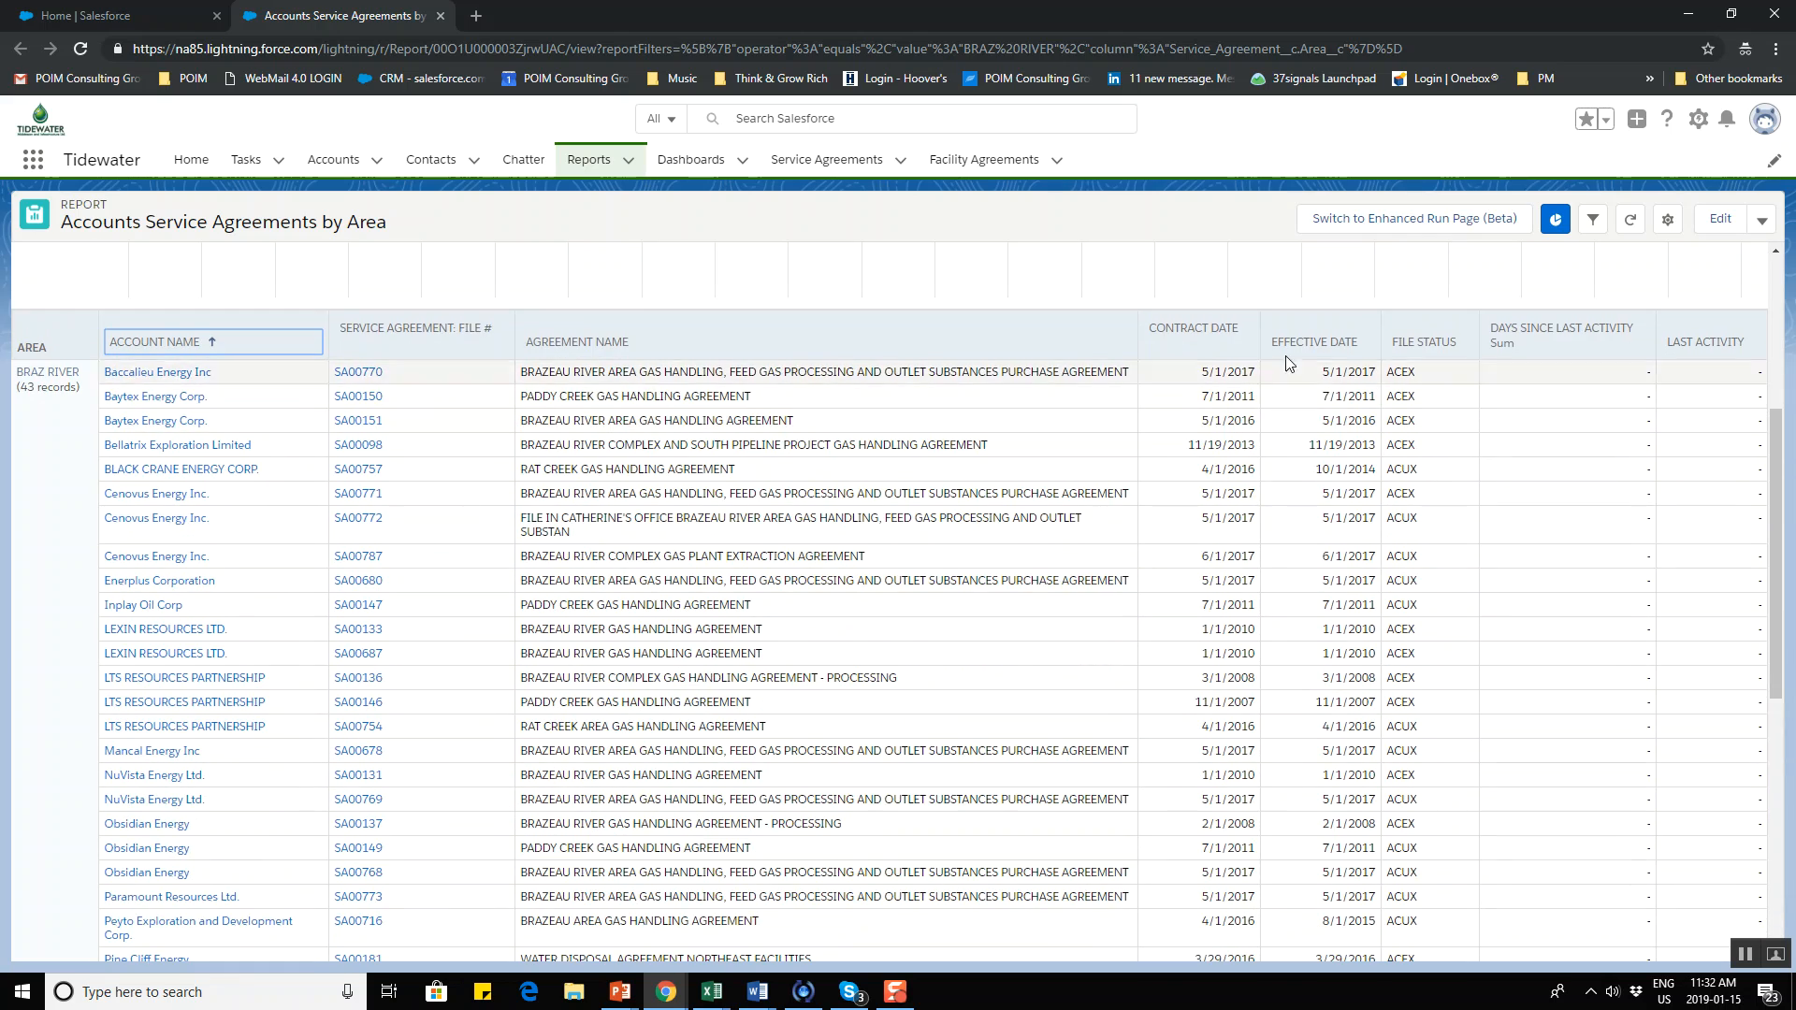
# Sort the BRAZ RIVER agreements by effective date, with the newest first.
pyautogui.click(1287, 347)
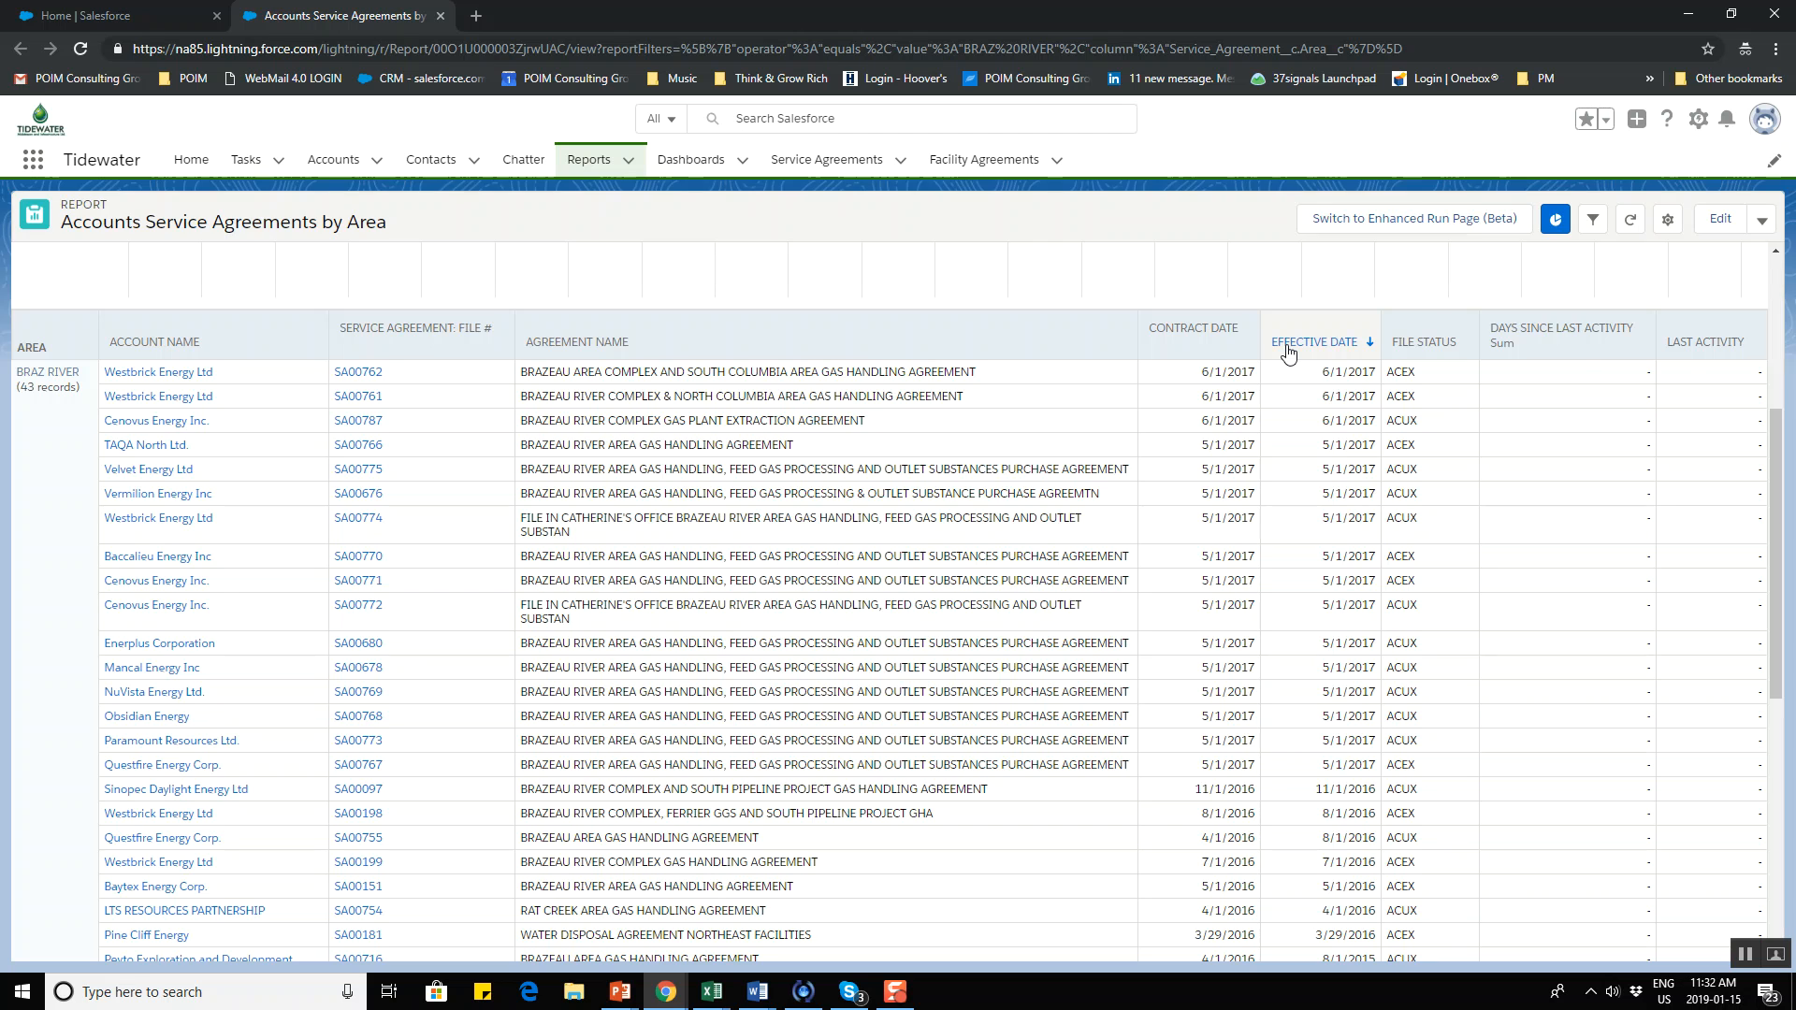
pyautogui.click(1289, 346)
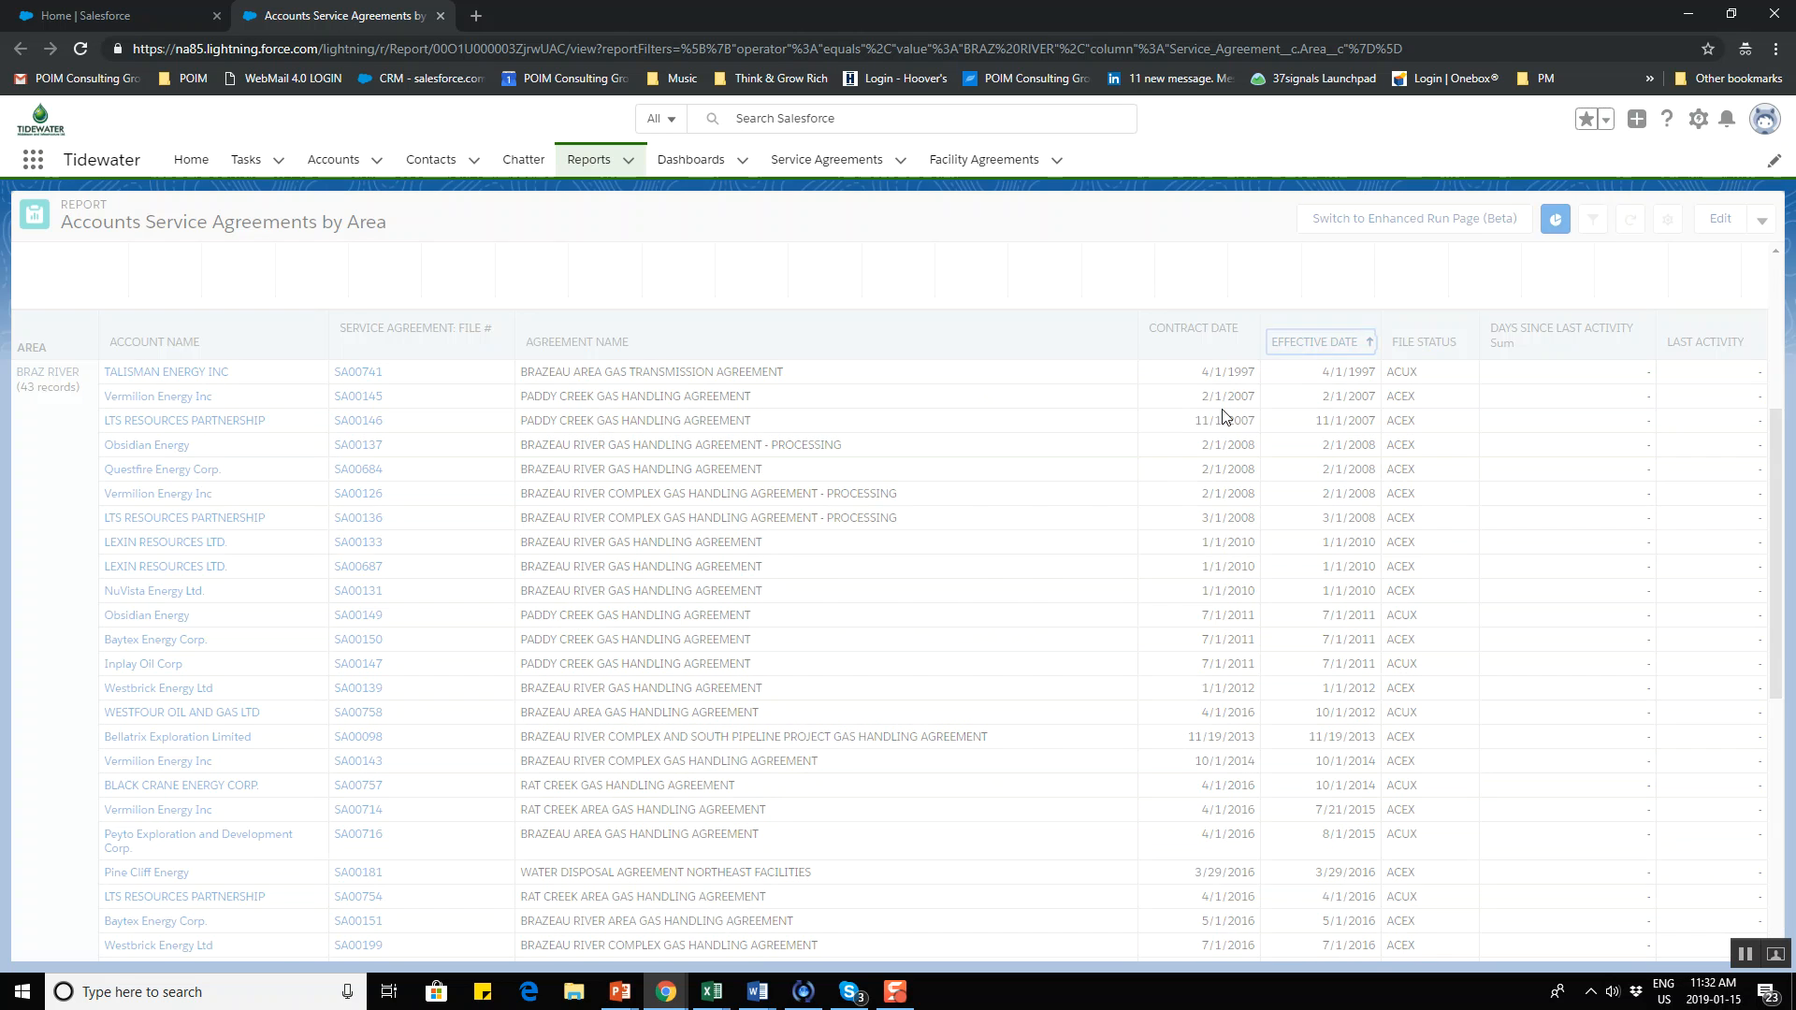
pyautogui.click(166, 338)
pyautogui.click(1314, 342)
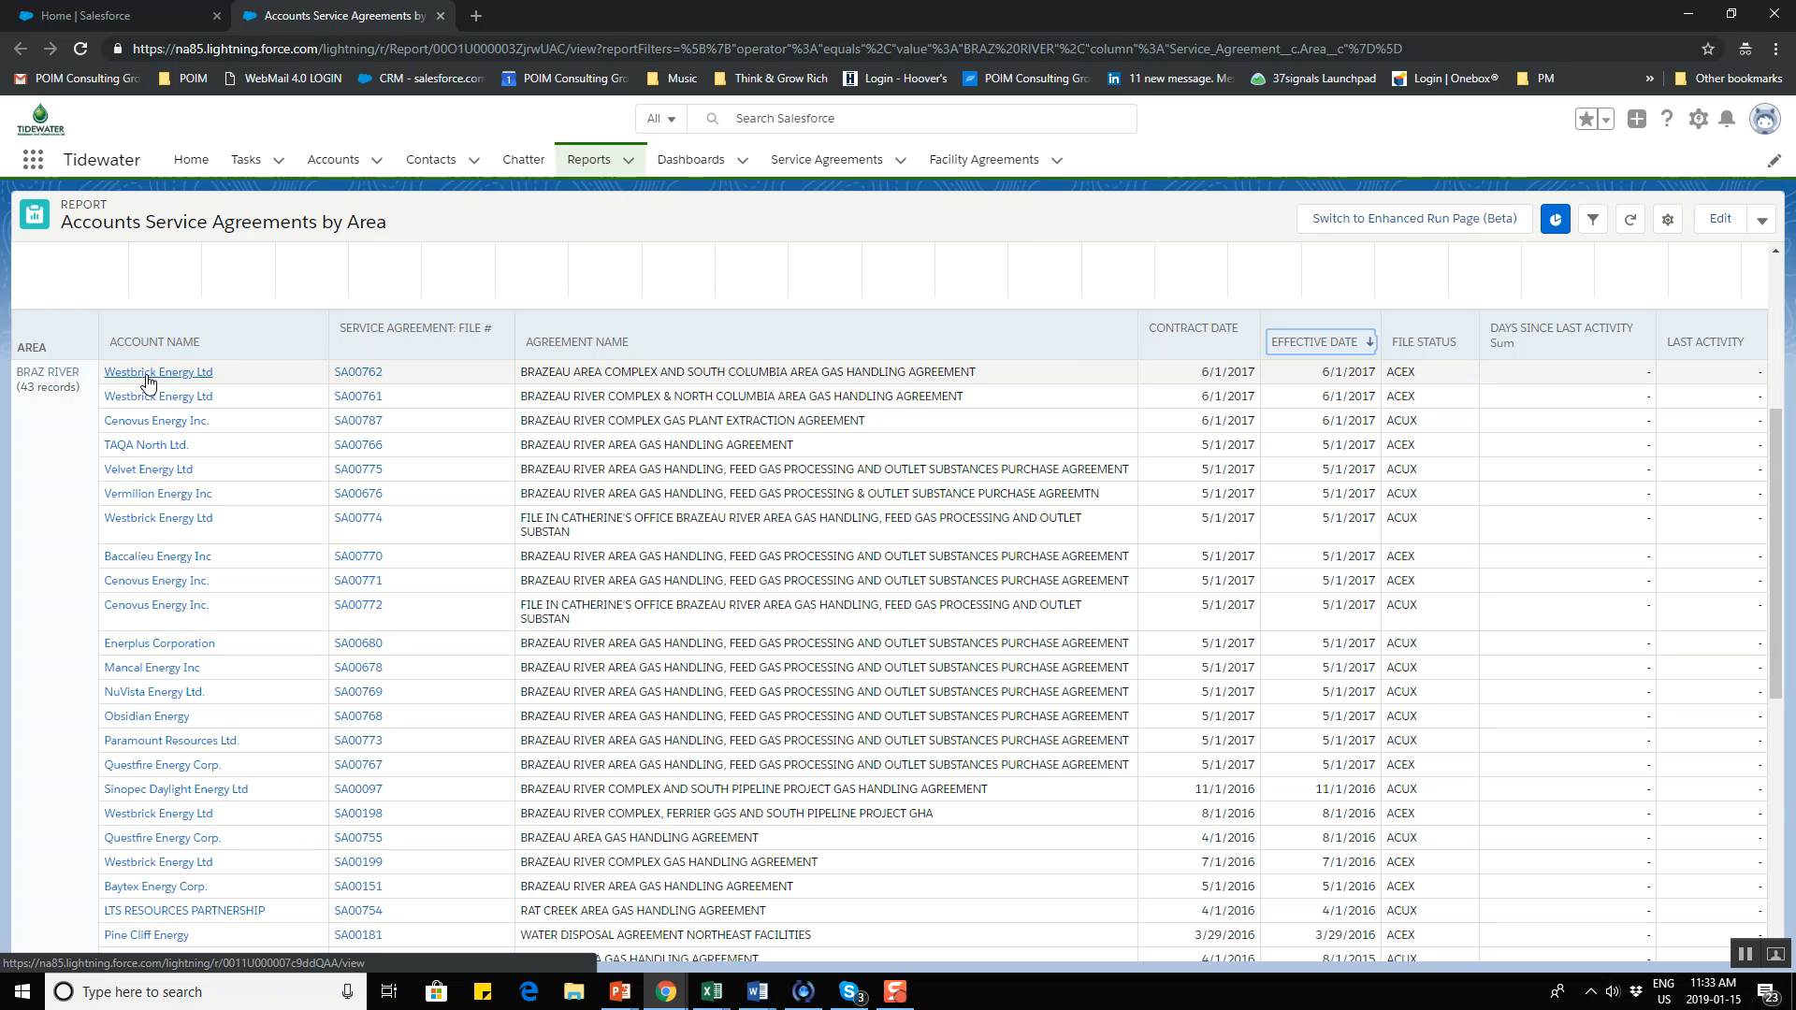
# Open the Westbrick Energy Ltd account from the newest agreement and review its address information, leaving that section collapsed.
pyautogui.click(147, 374)
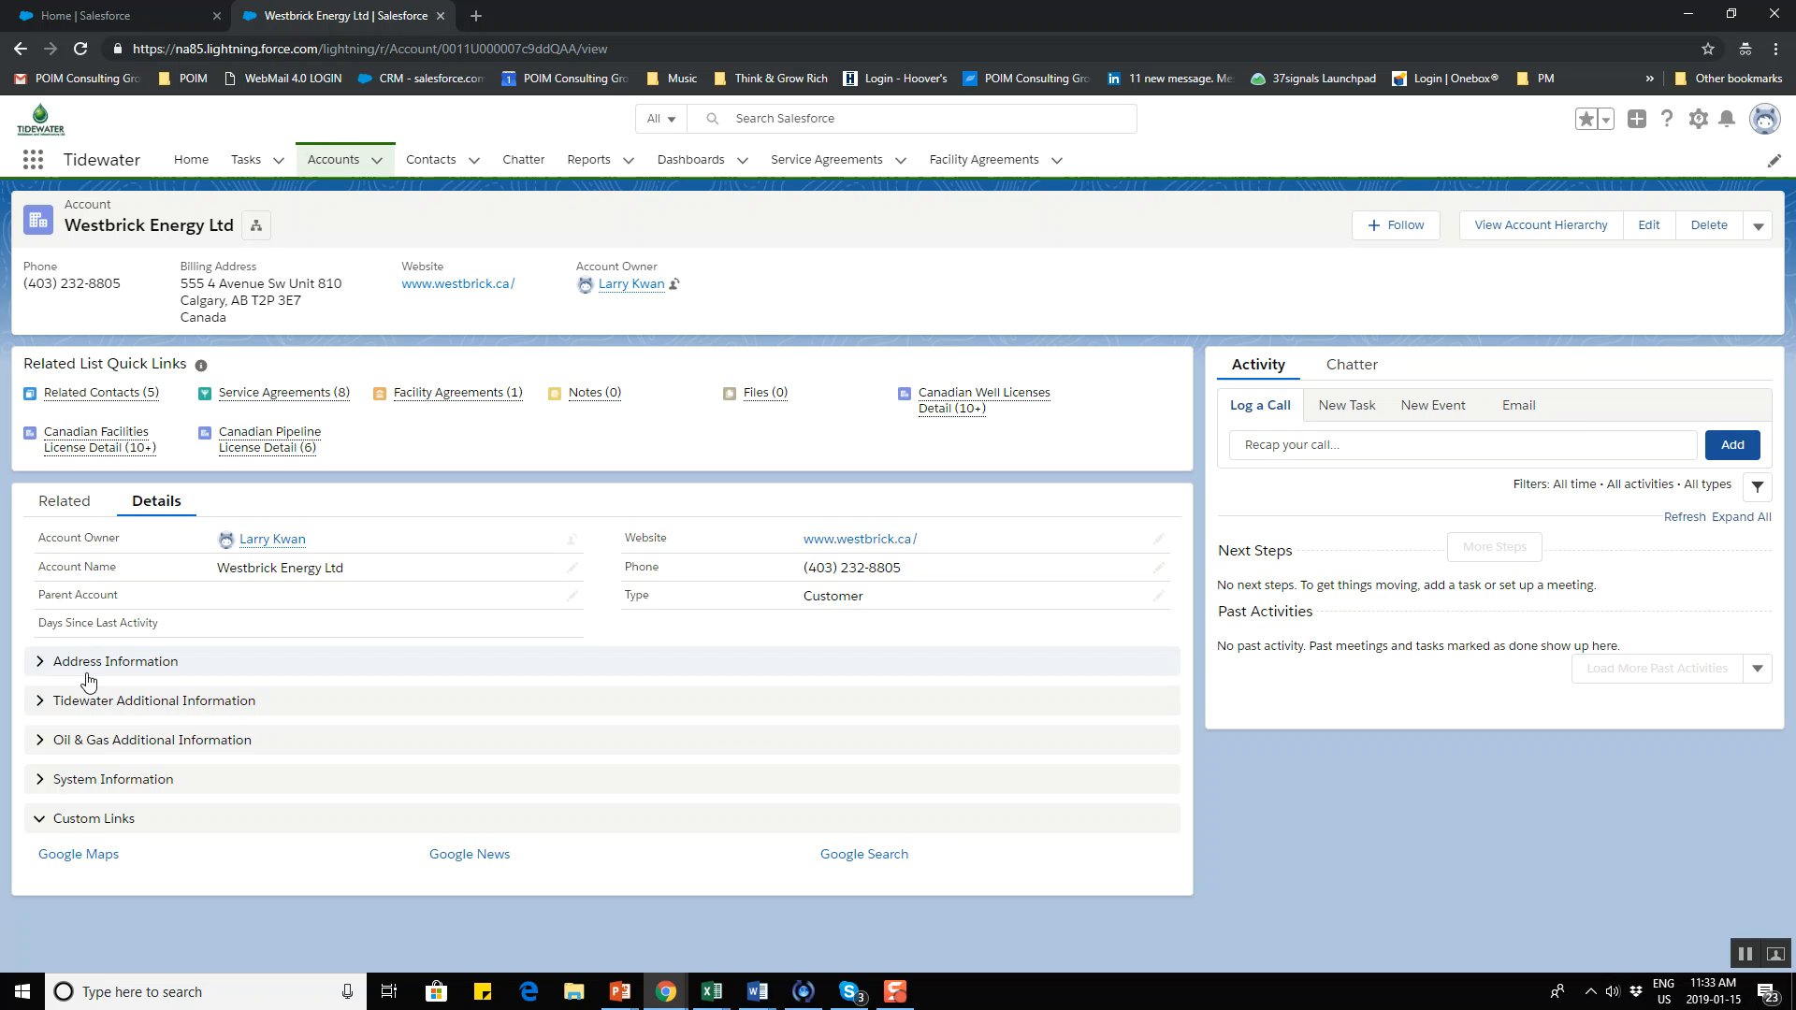
pyautogui.click(41, 662)
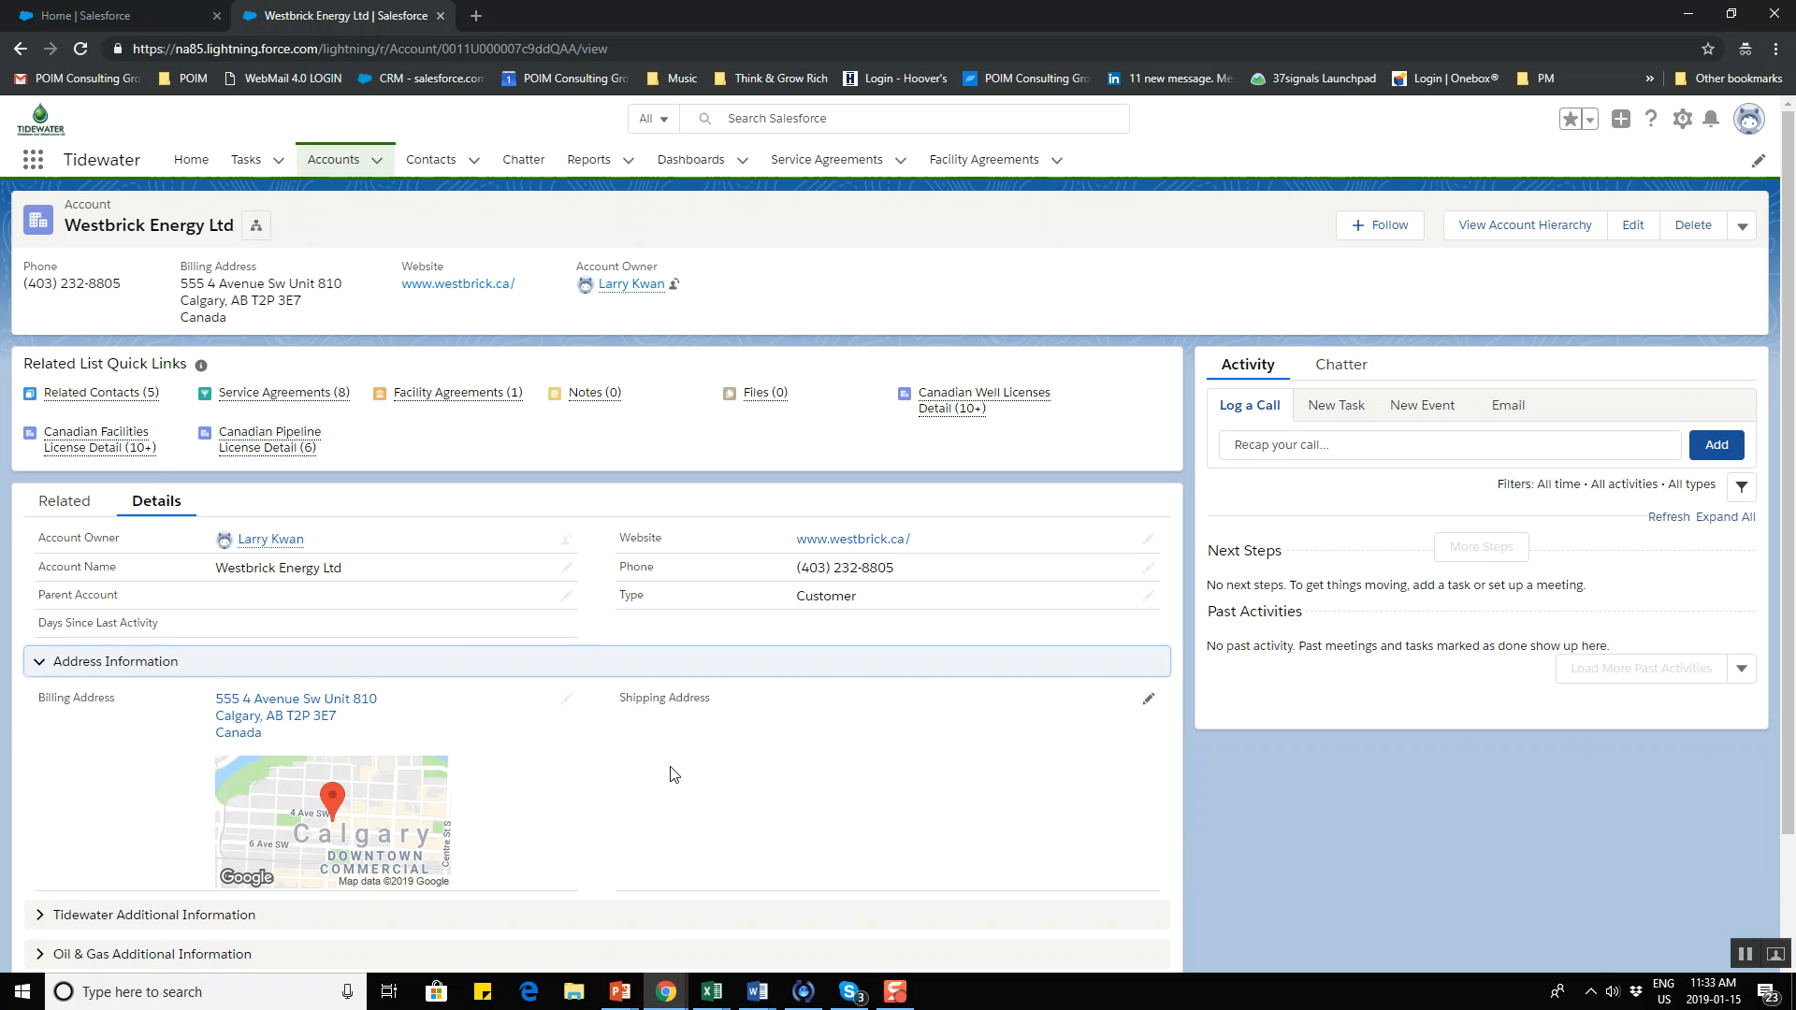
pyautogui.scroll(-2, 673, 774)
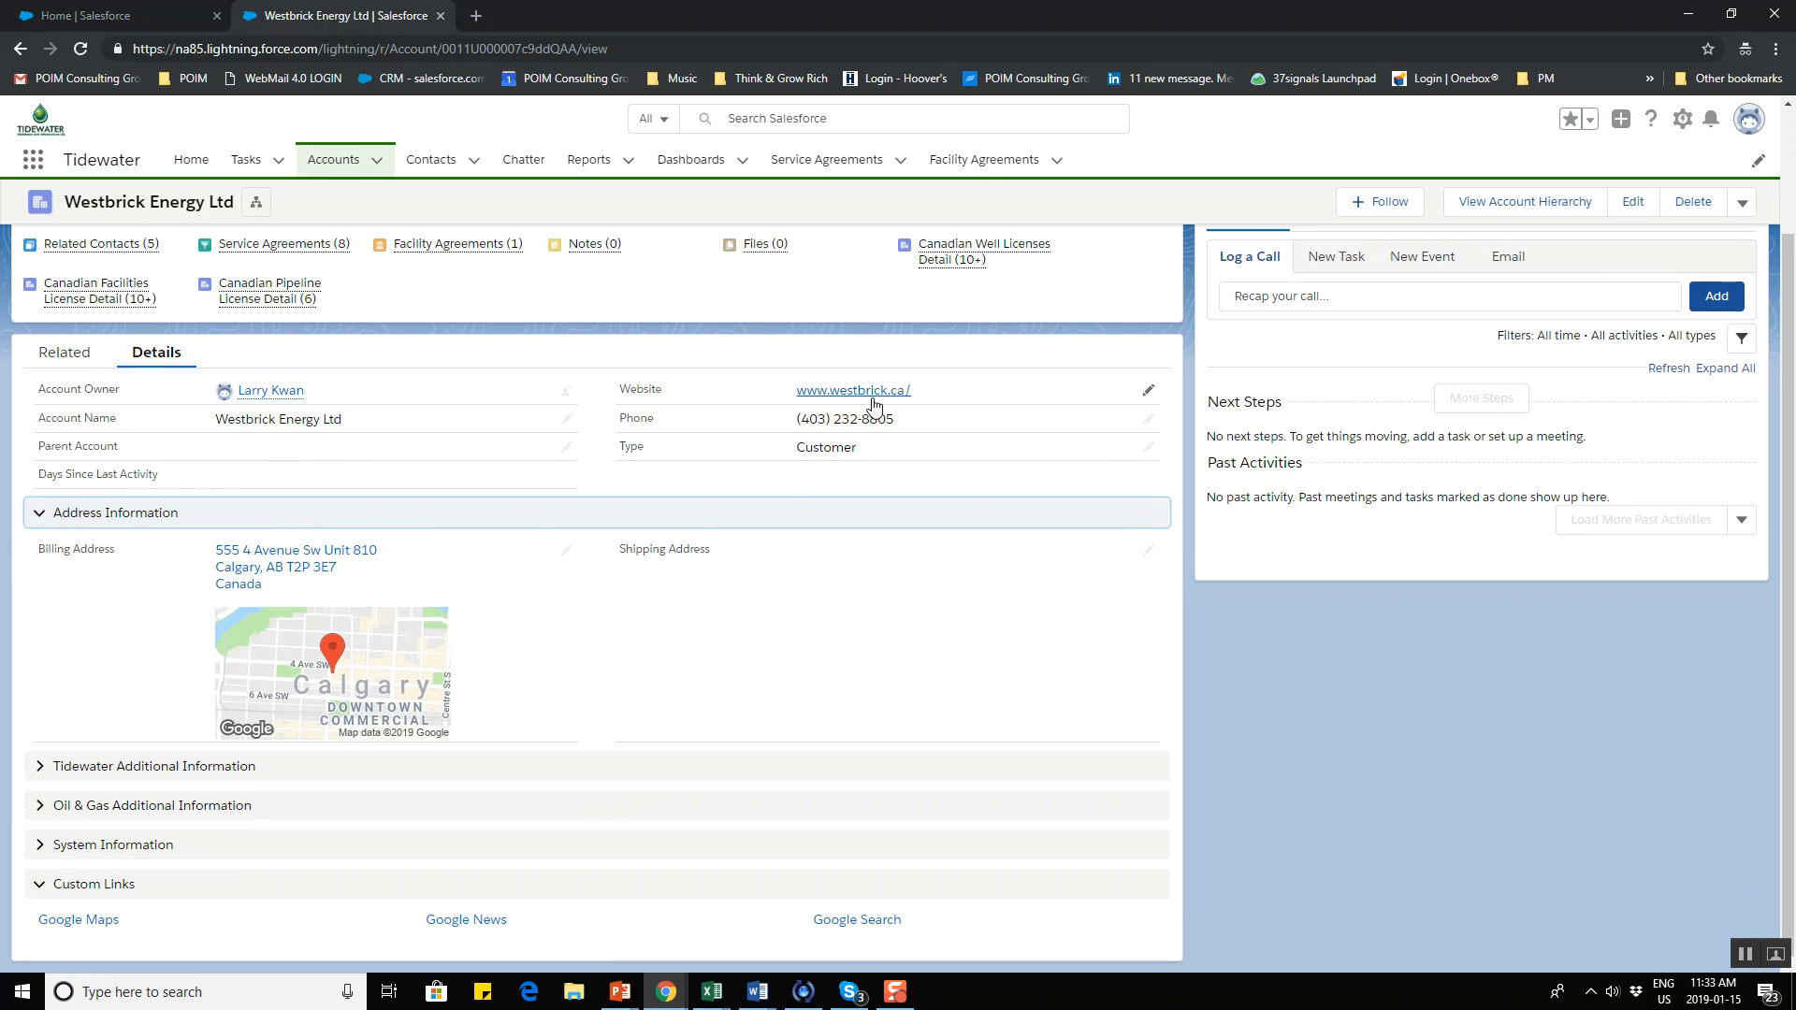
pyautogui.click(107, 514)
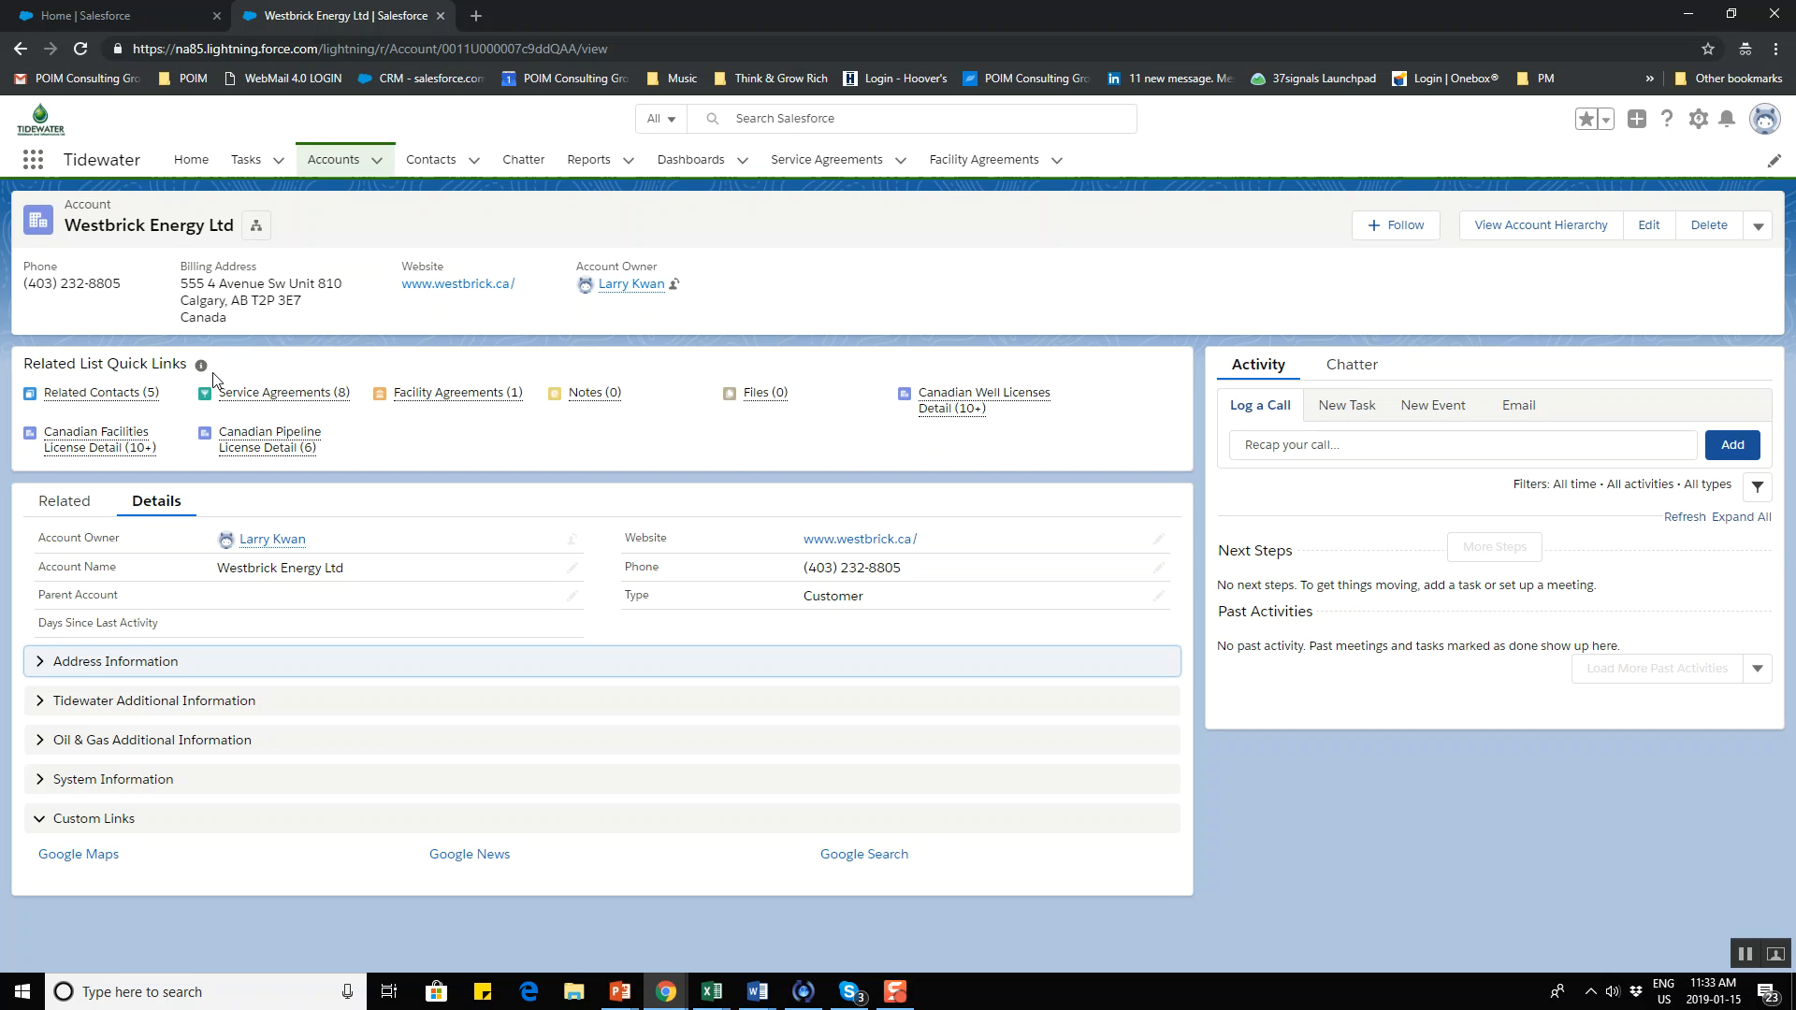
# View all related contacts of Westbrick Energy Ltd and open the President and CEO's contact record.
pyautogui.moveTo(121, 397)
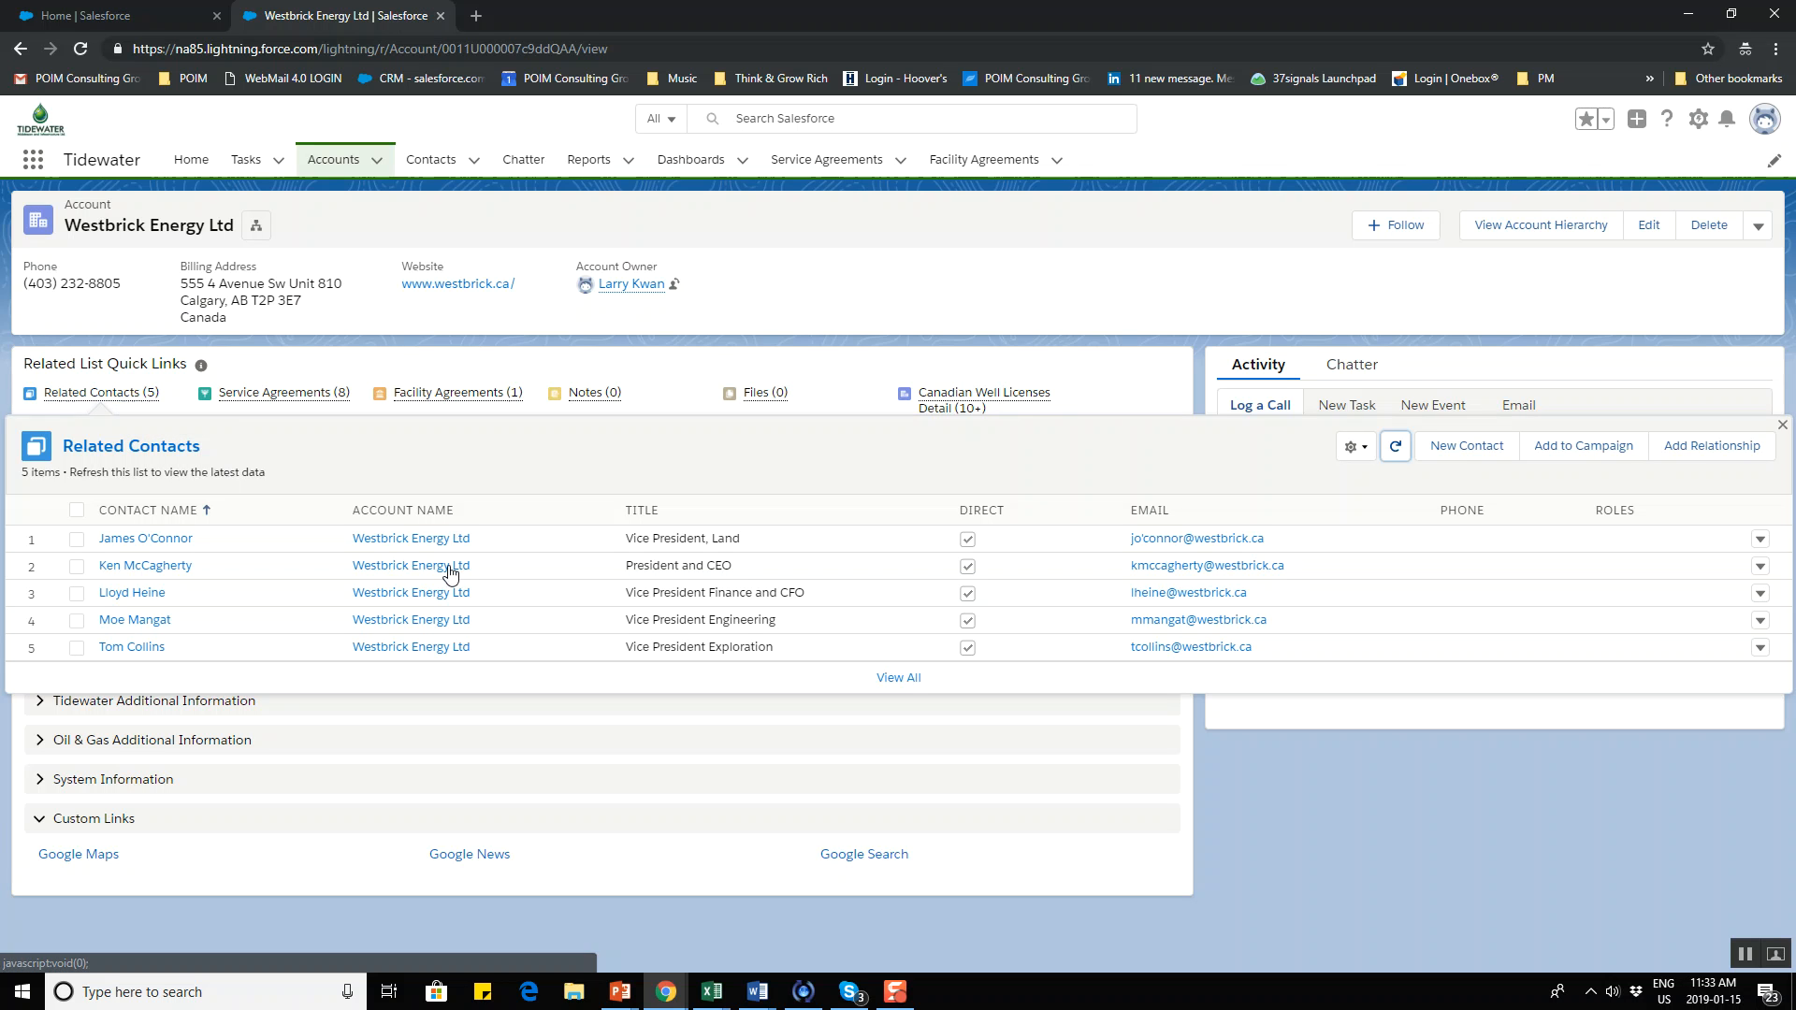
pyautogui.click(900, 680)
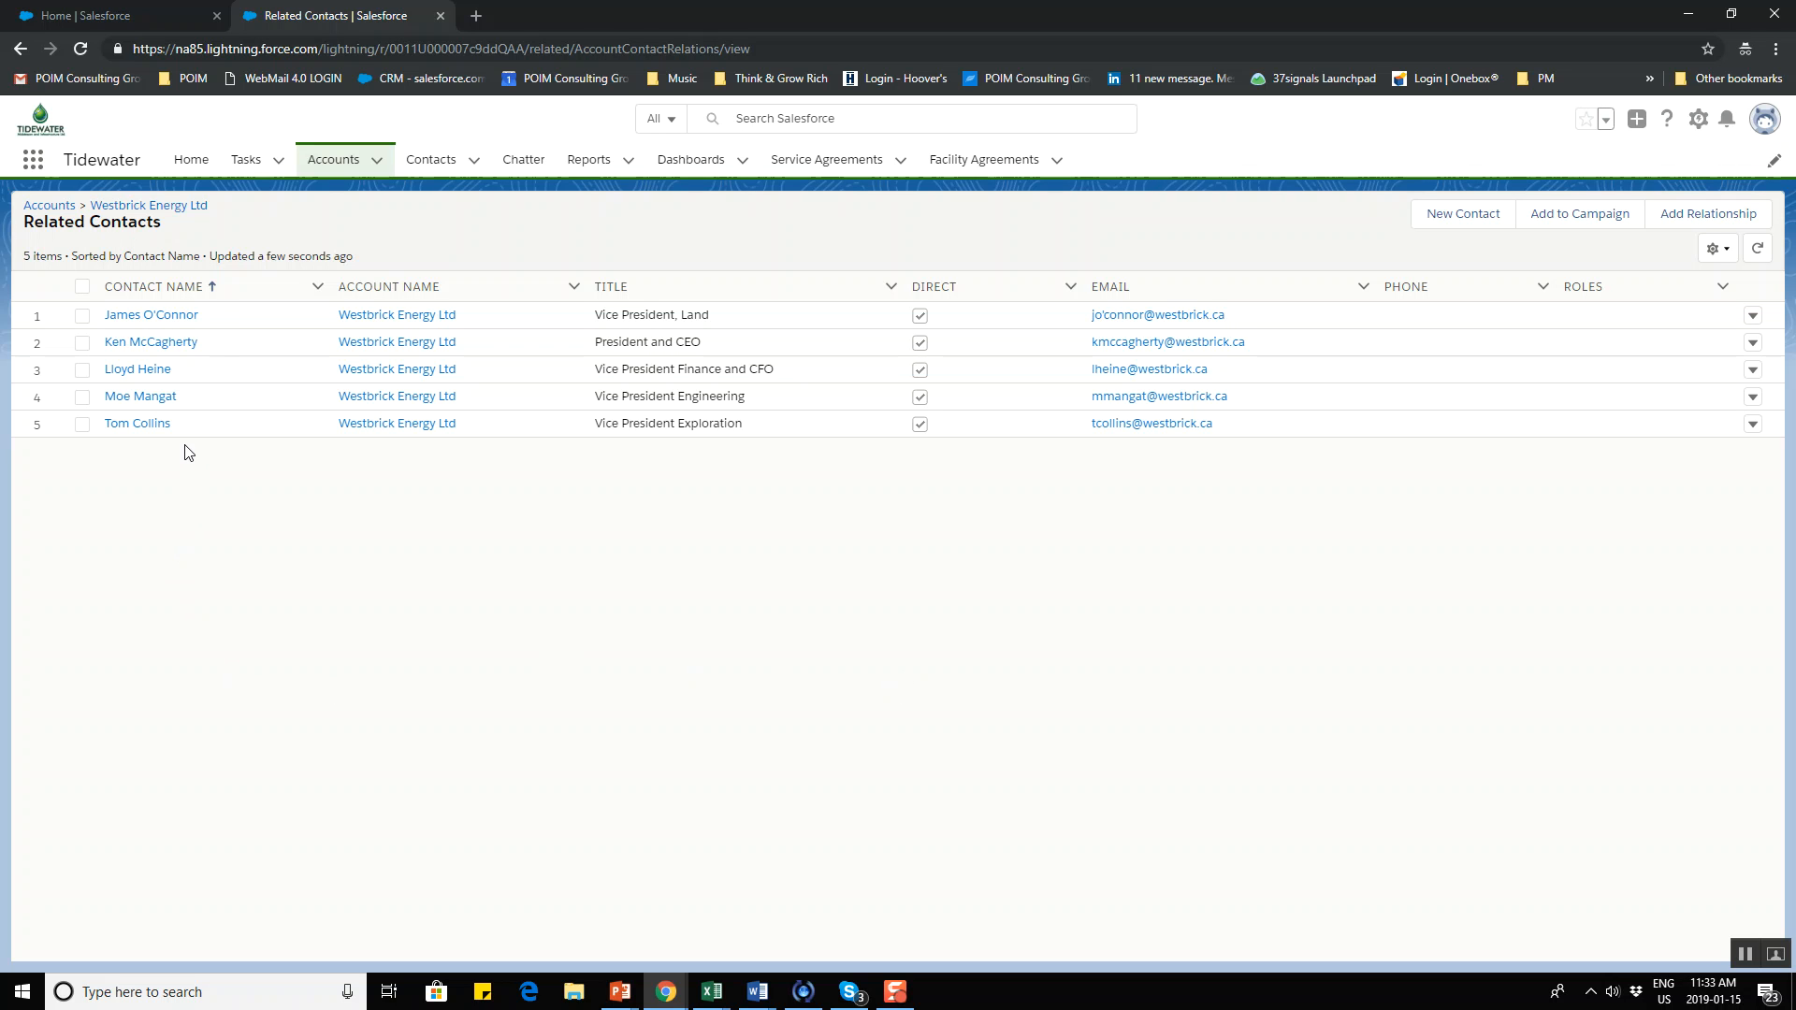
pyautogui.click(166, 347)
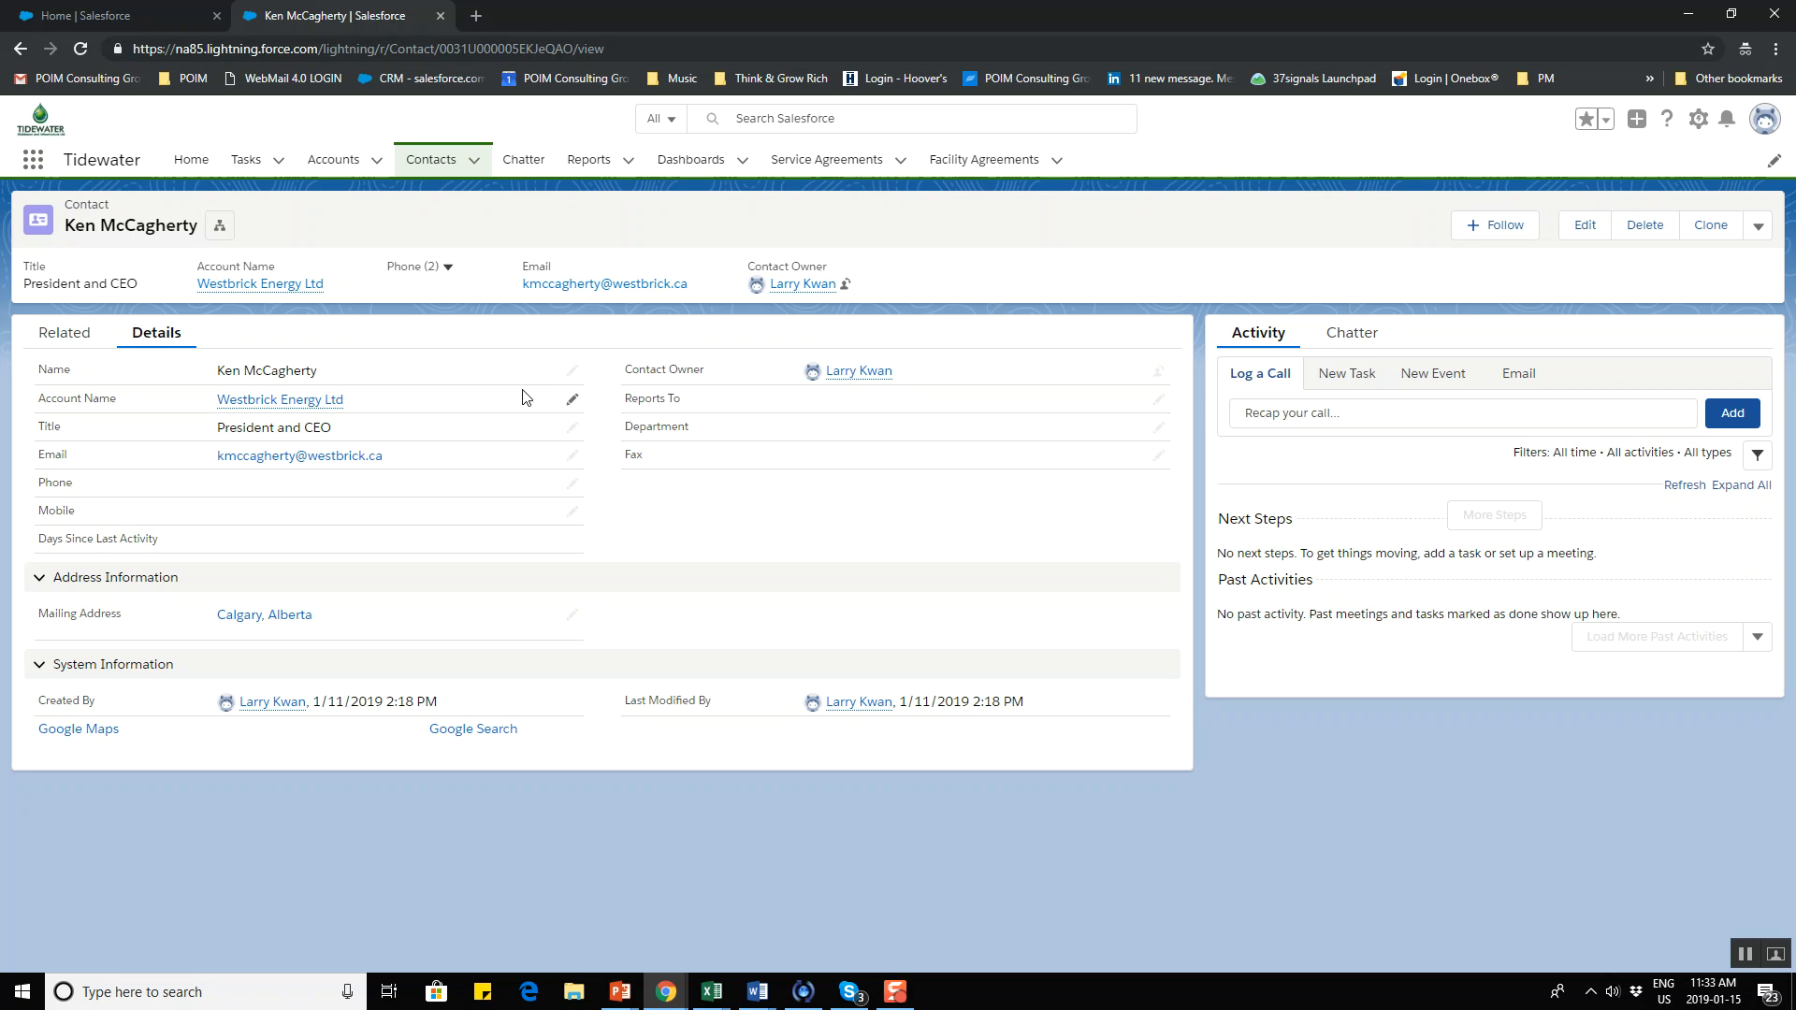
# Start logging a call for the contact with the subject "test call" and the comment "test".
pyautogui.click(1302, 421)
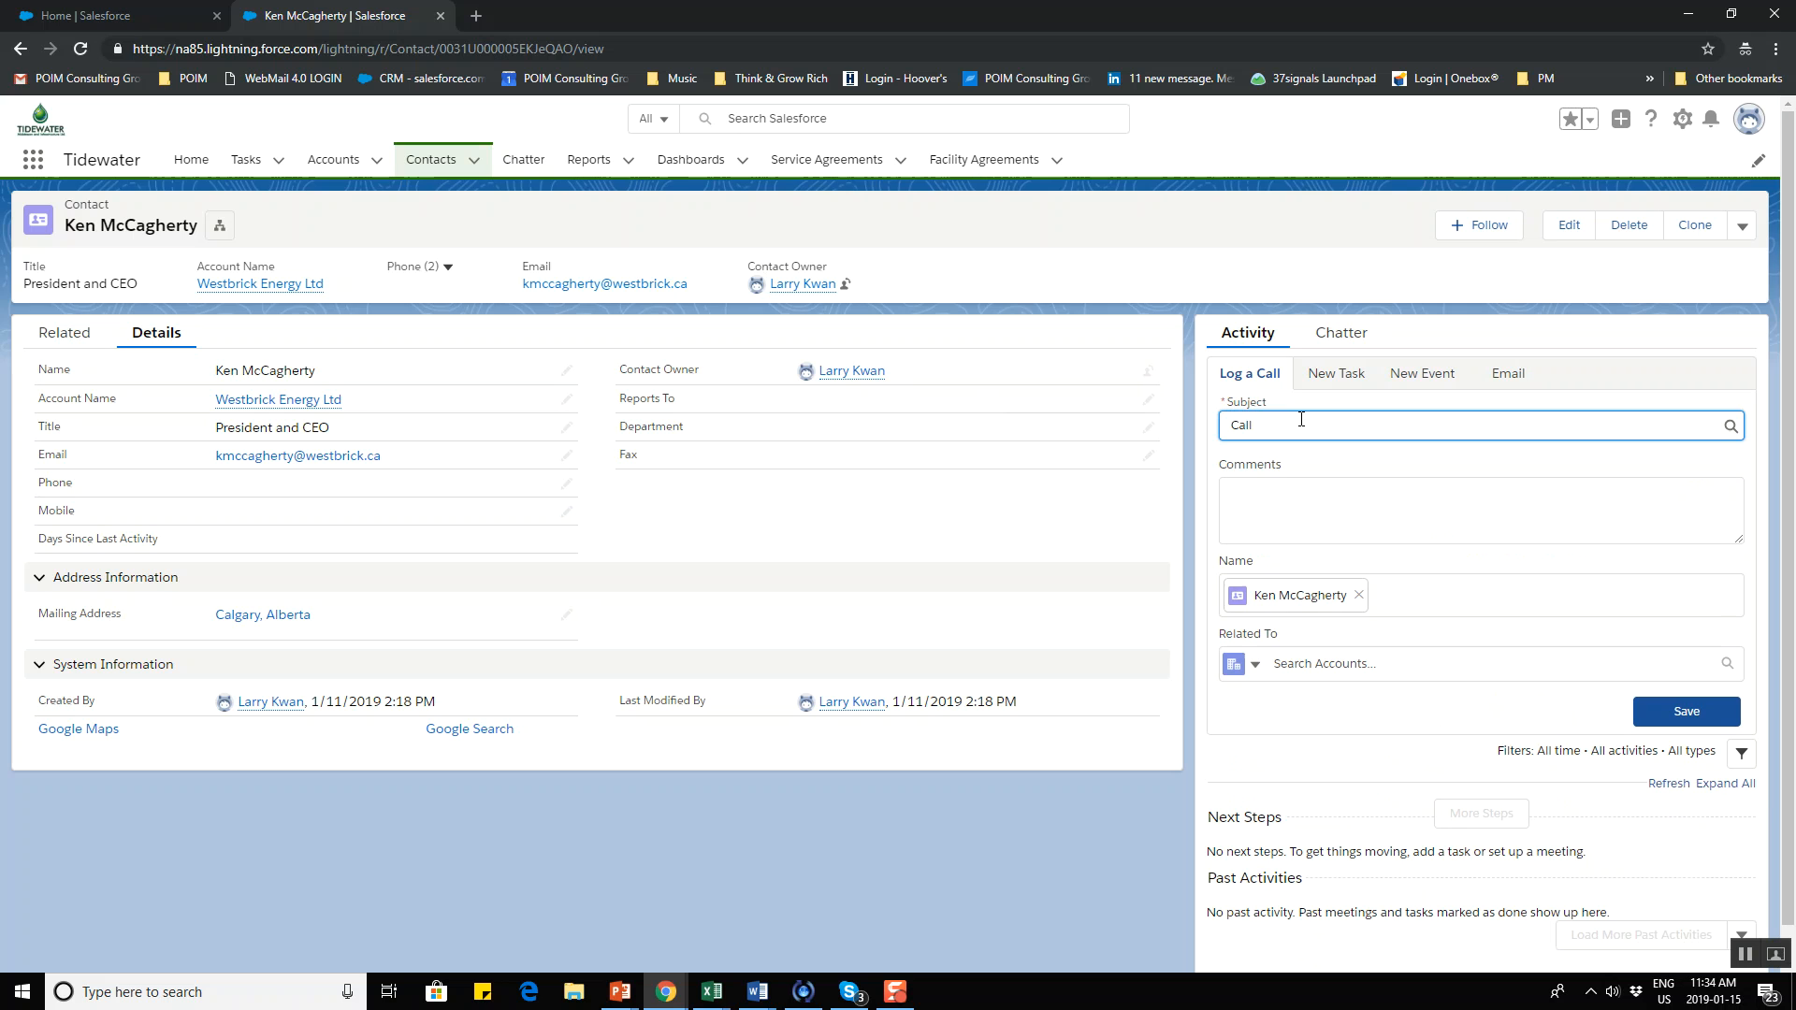
pyautogui.press('BackSpace')
pyautogui.press('BackSpace')
pyautogui.press('BackSpace')
pyautogui.press('BackSpace')
pyautogui.press('BackSpace')
pyautogui.press('BackSpace')
pyautogui.write('tes')
pyautogui.click(1309, 490)
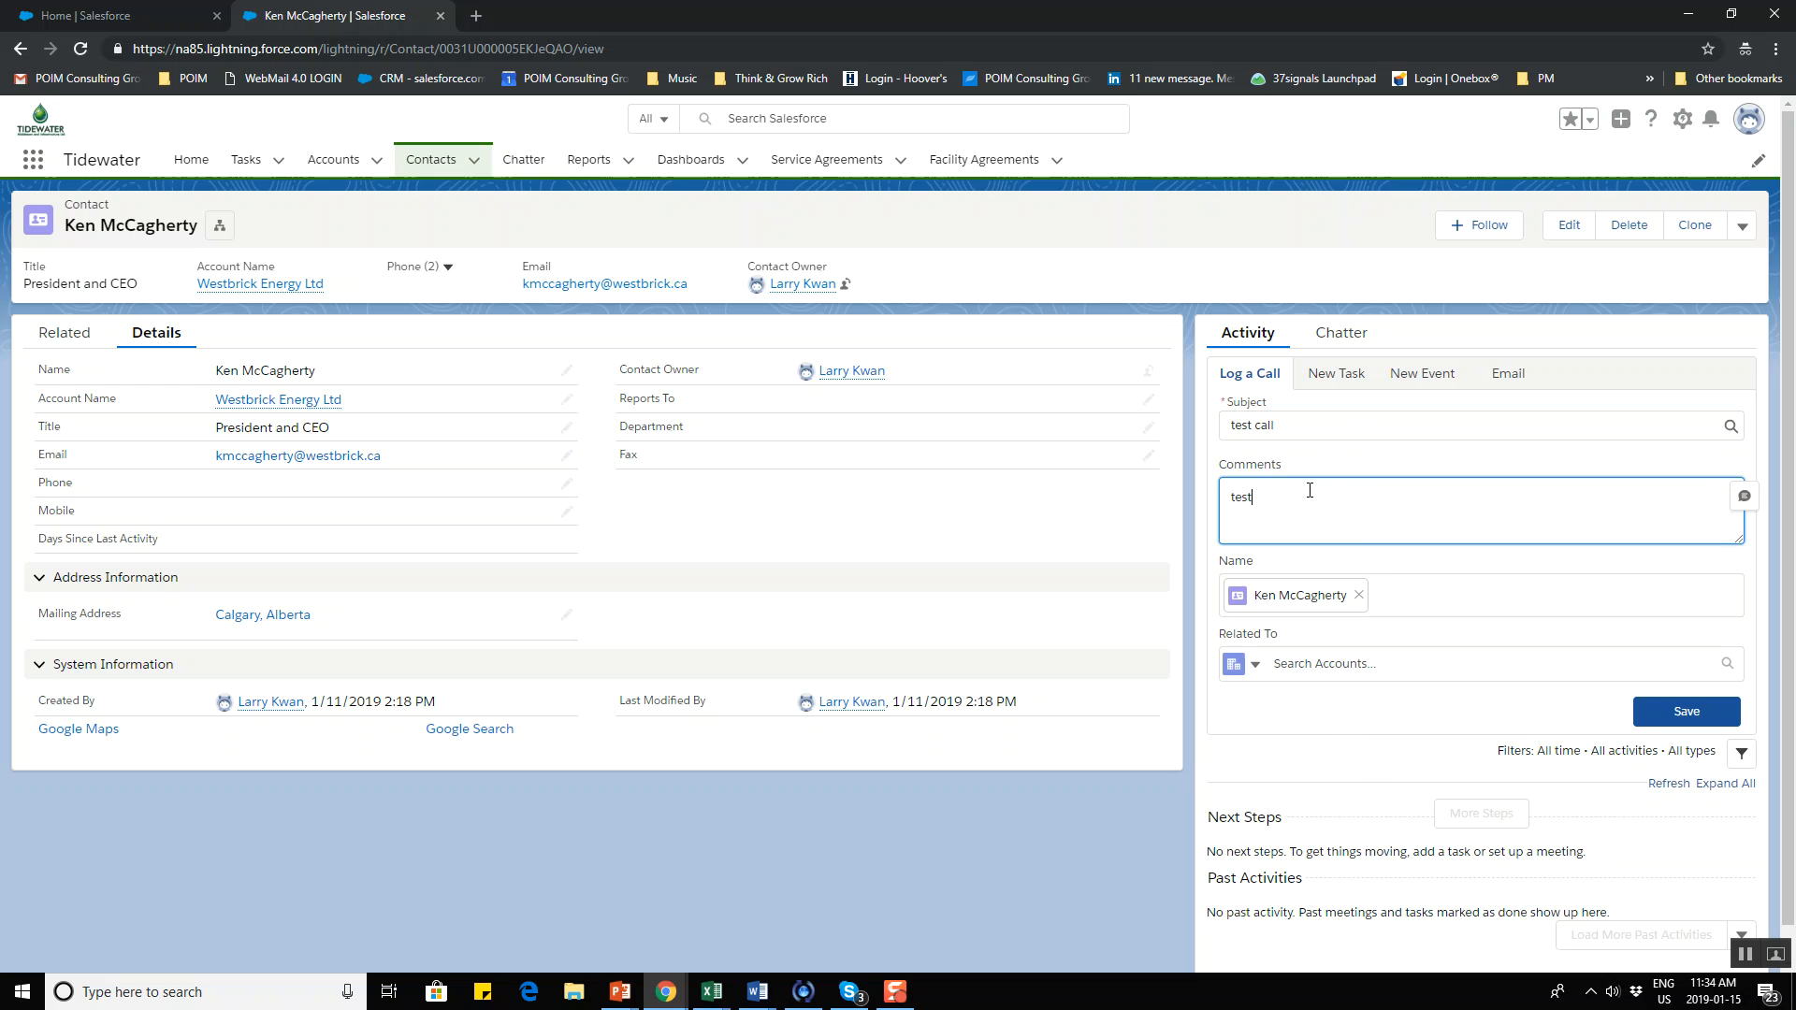
# Relate the logged call to the Westbrick Energy Ltd account and save it.
pyautogui.click(1365, 665)
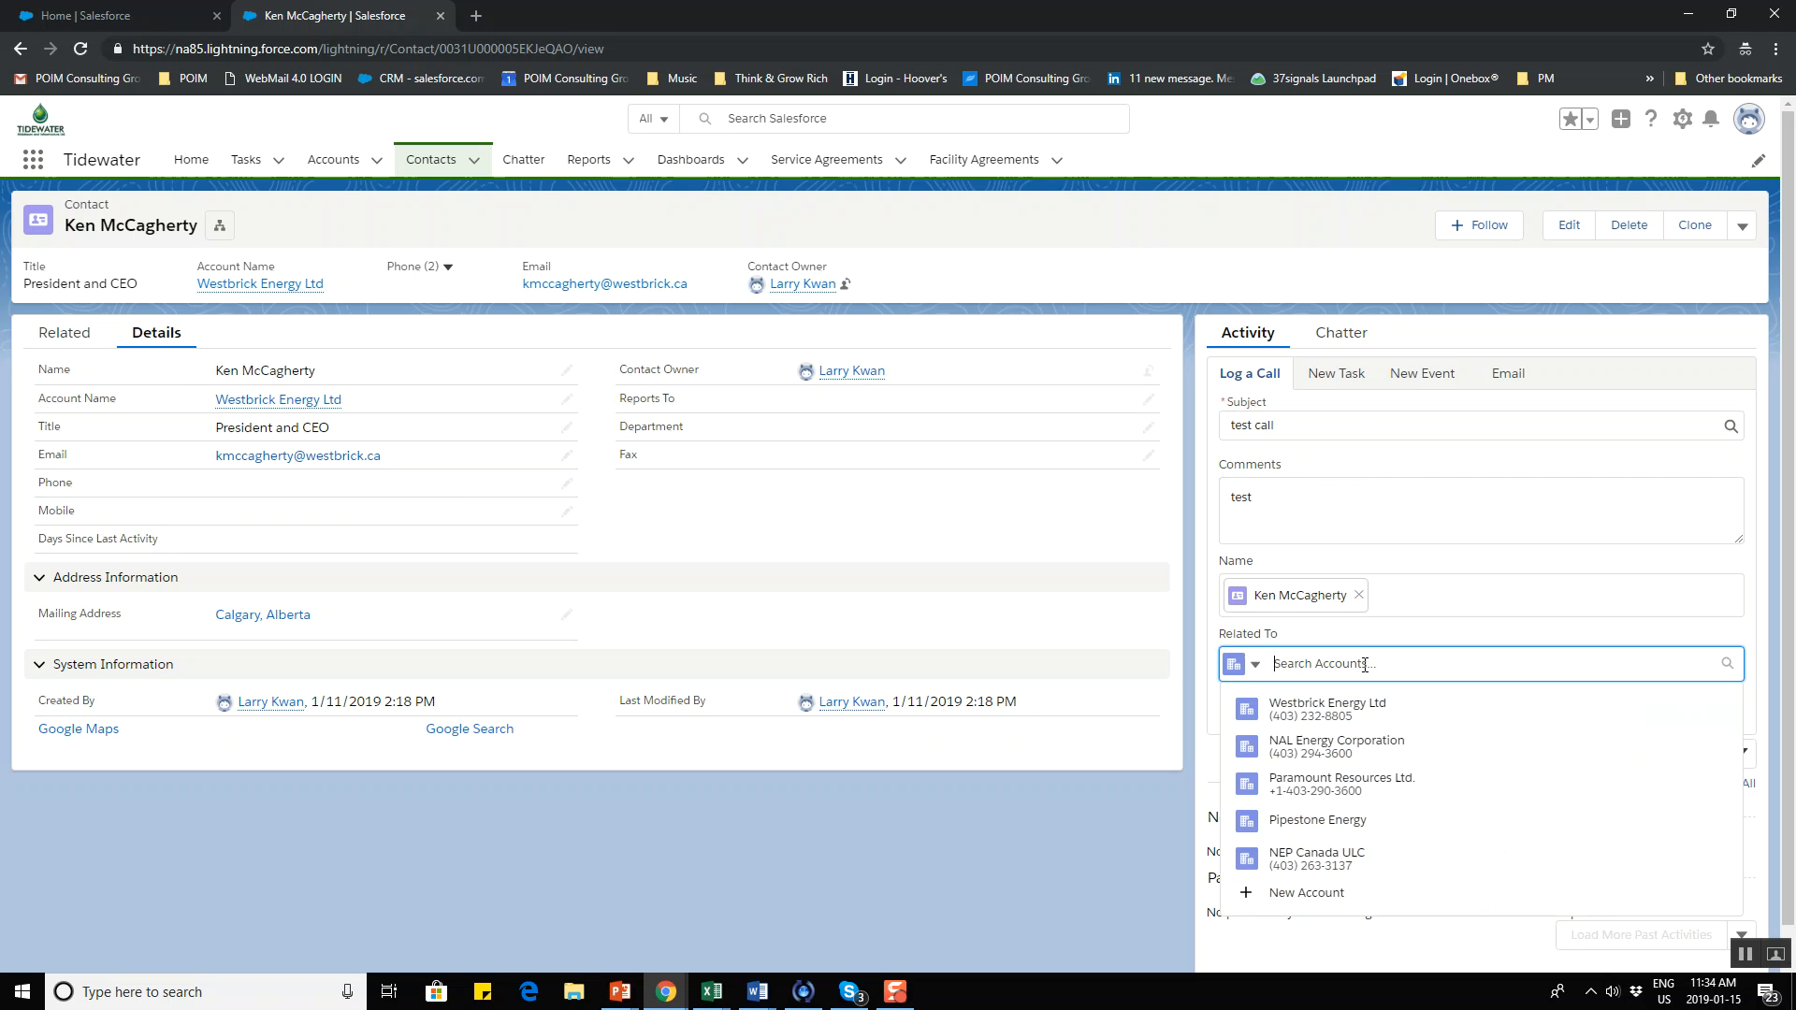
pyautogui.write('west')
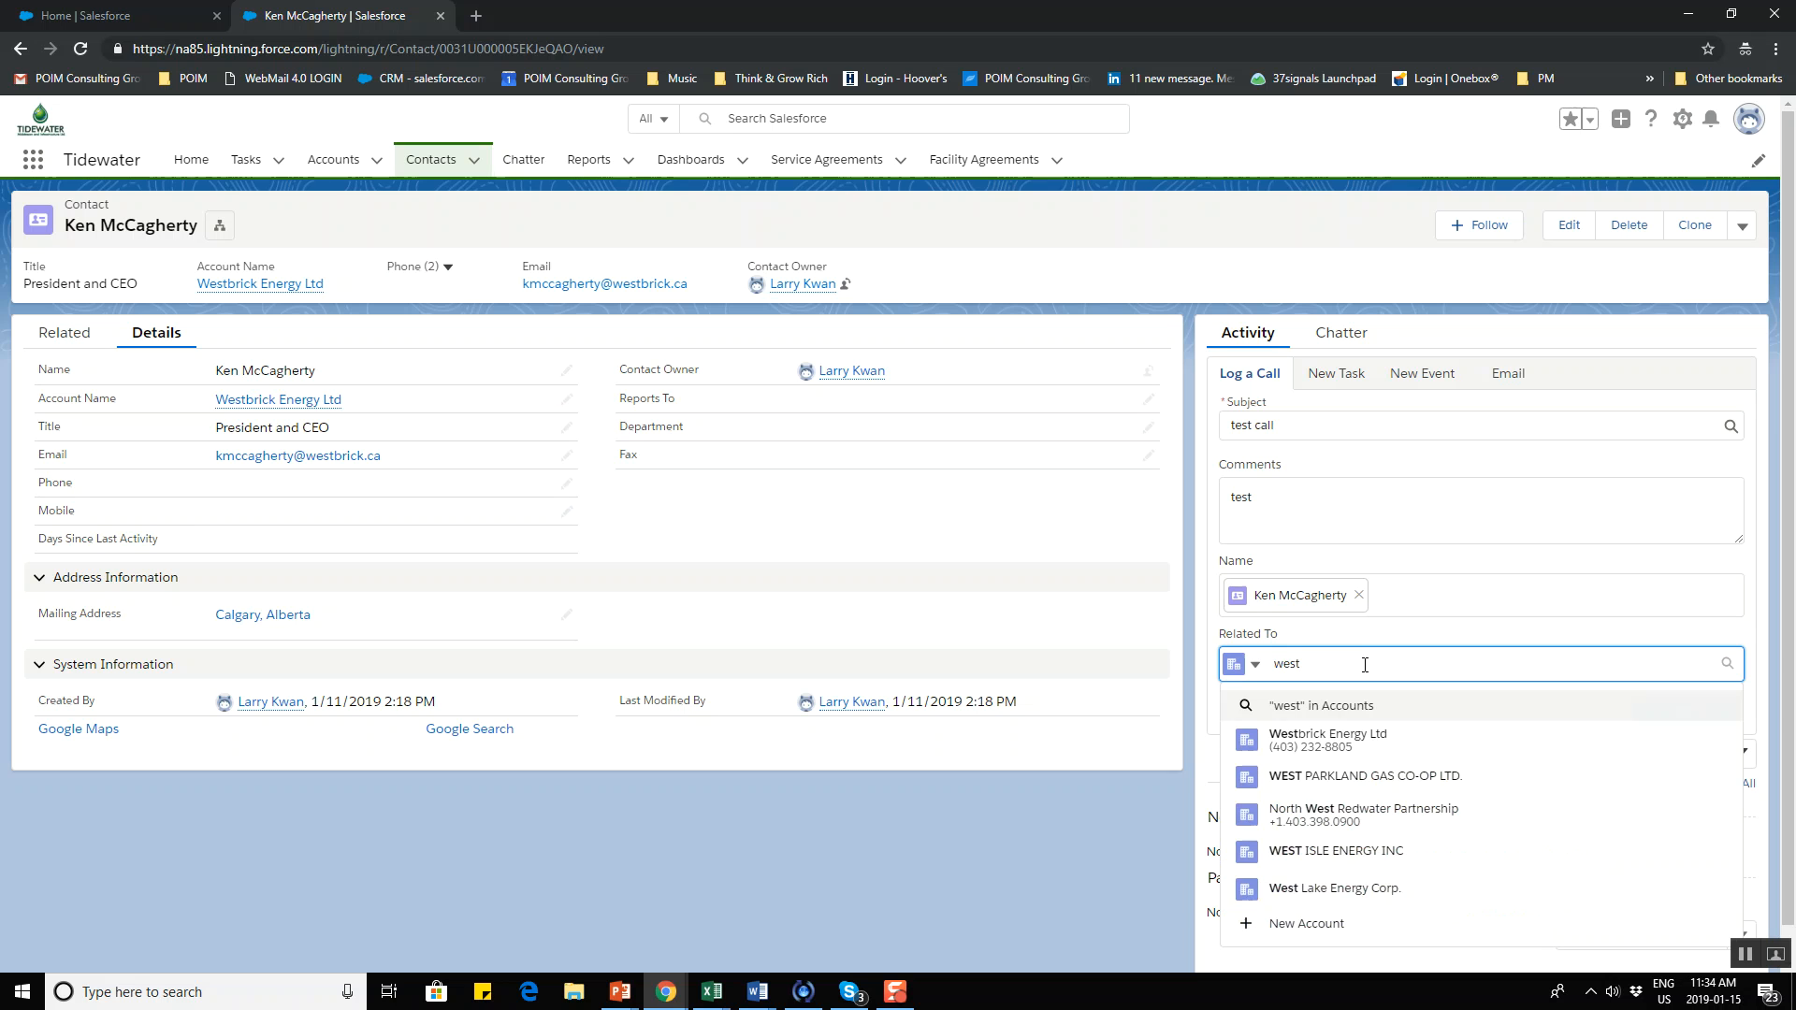
pyautogui.click(1348, 735)
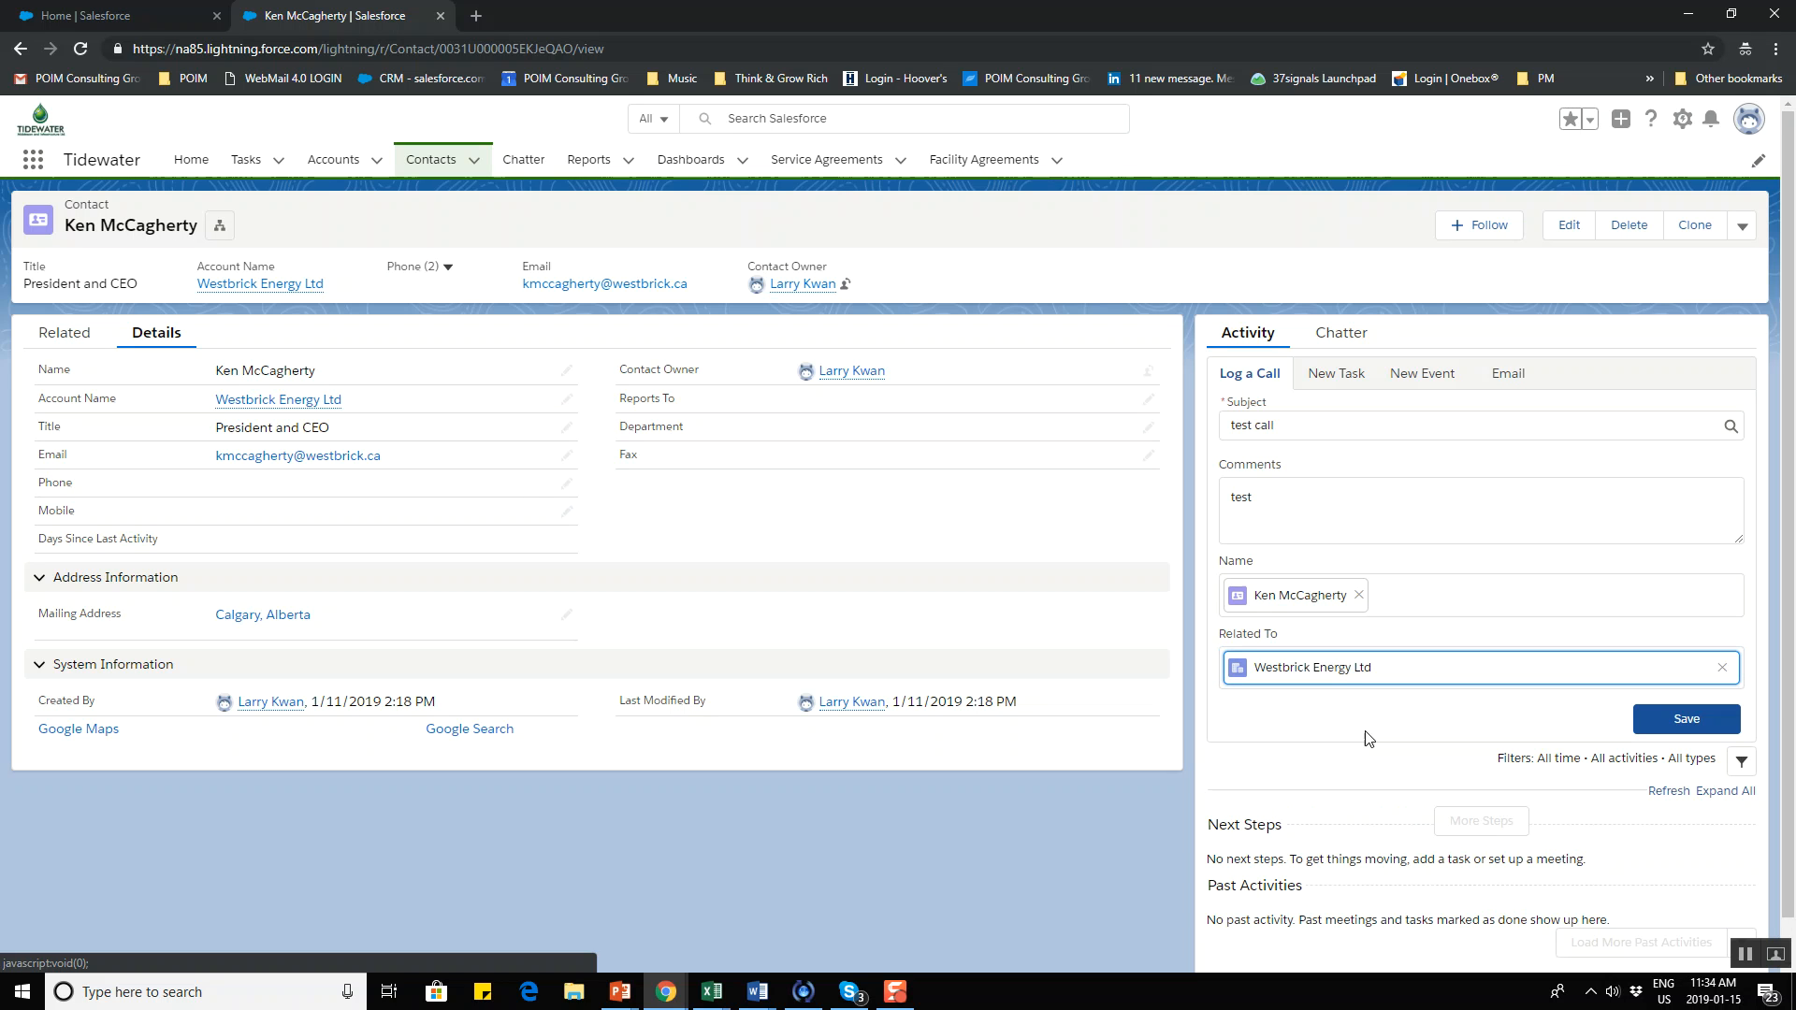
pyautogui.click(1675, 727)
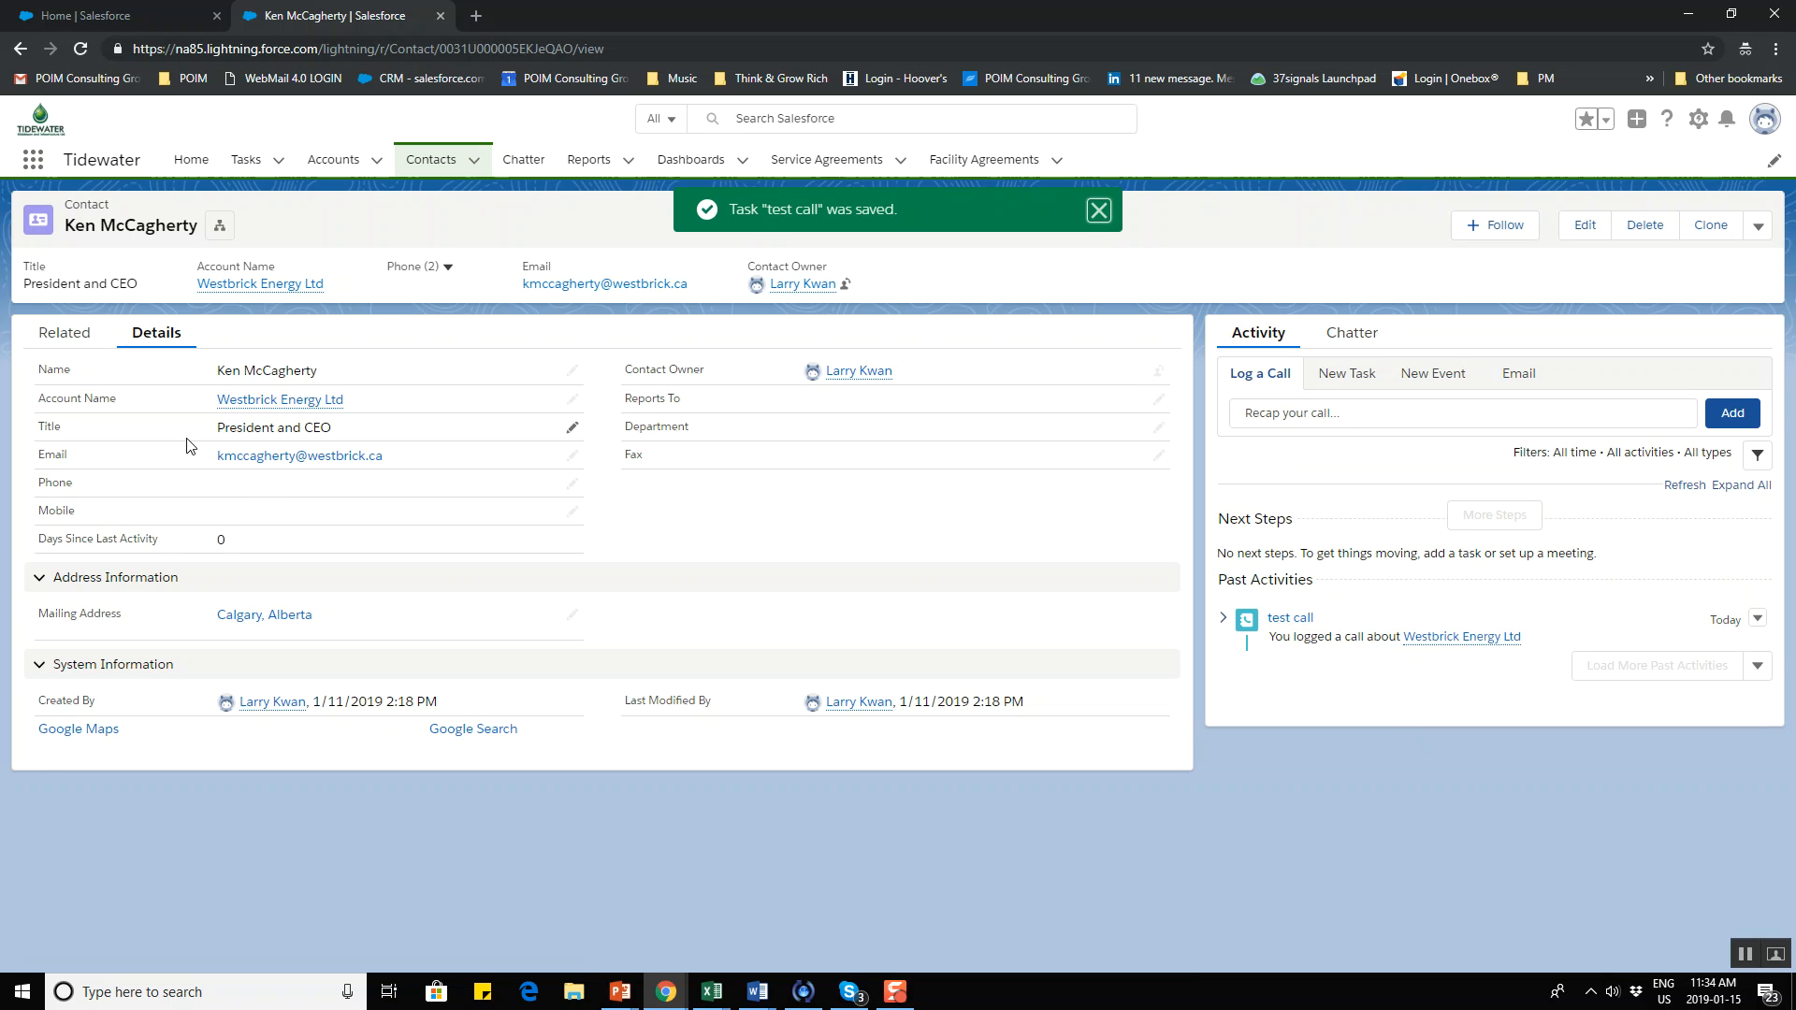
# Create a task for the contact with the subject "test" and the due date 1/15/2019, and save it.
pyautogui.moveTo(250, 401)
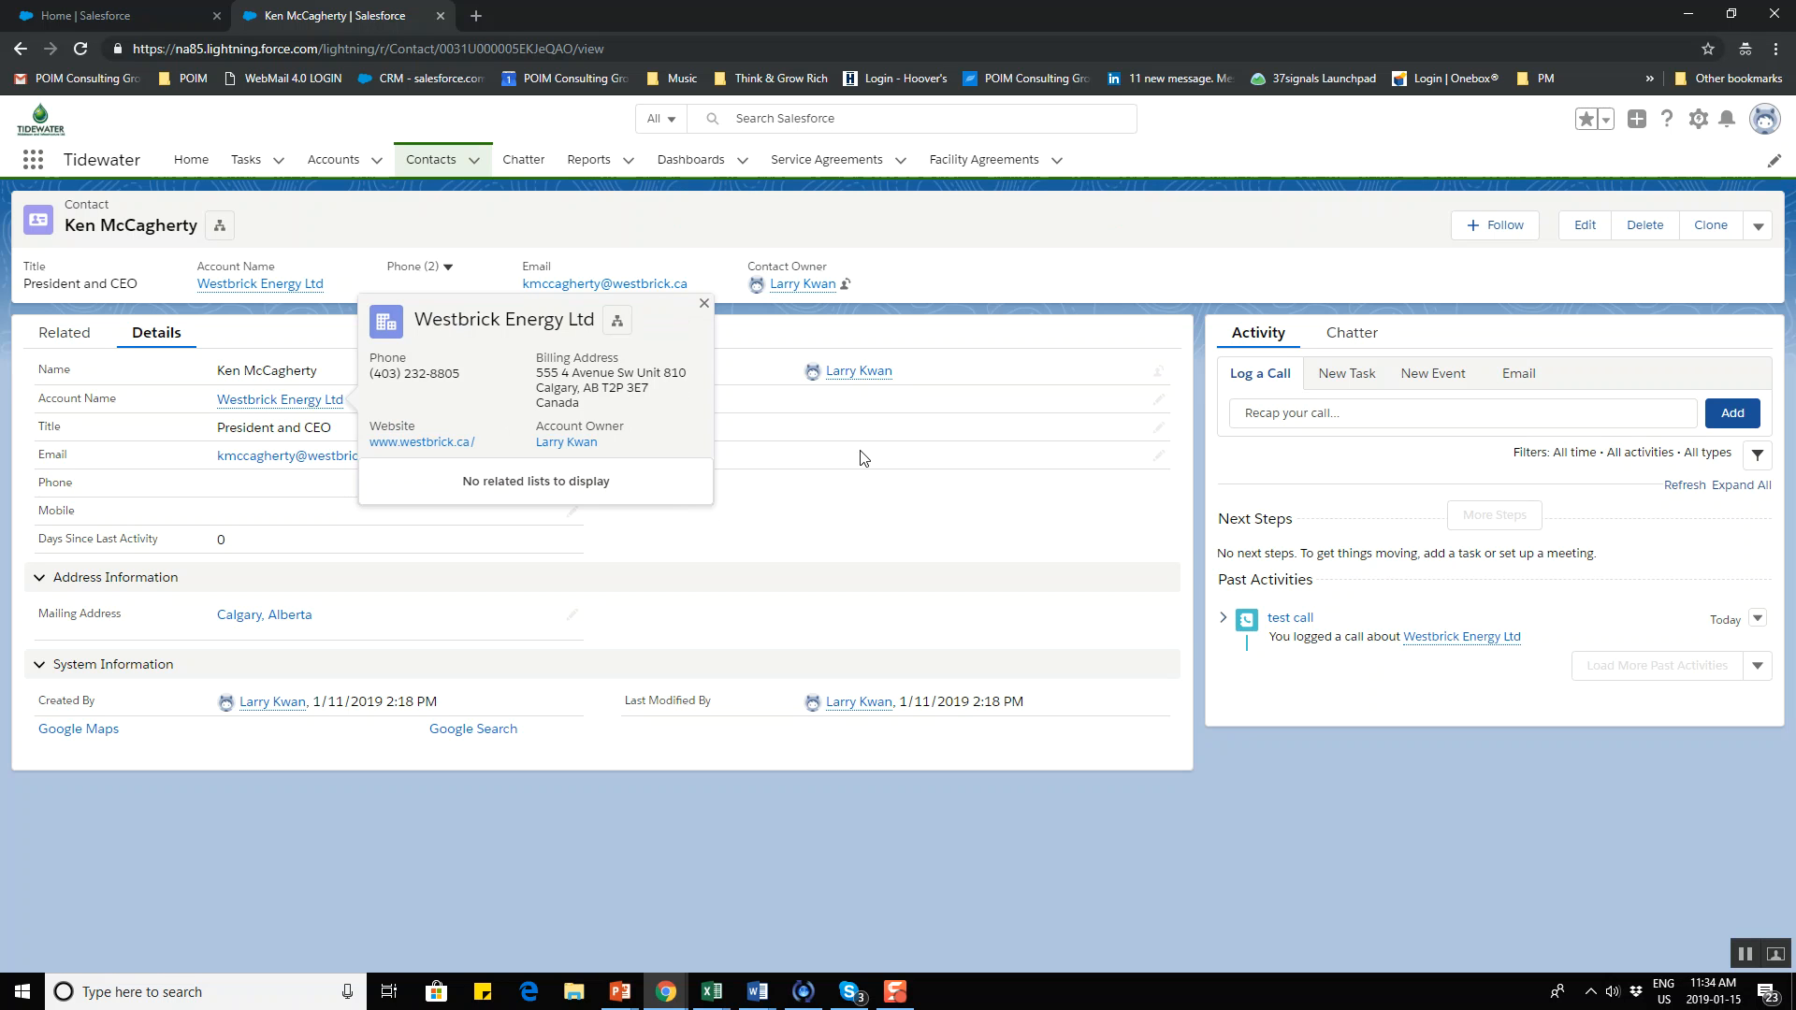
pyautogui.click(1356, 376)
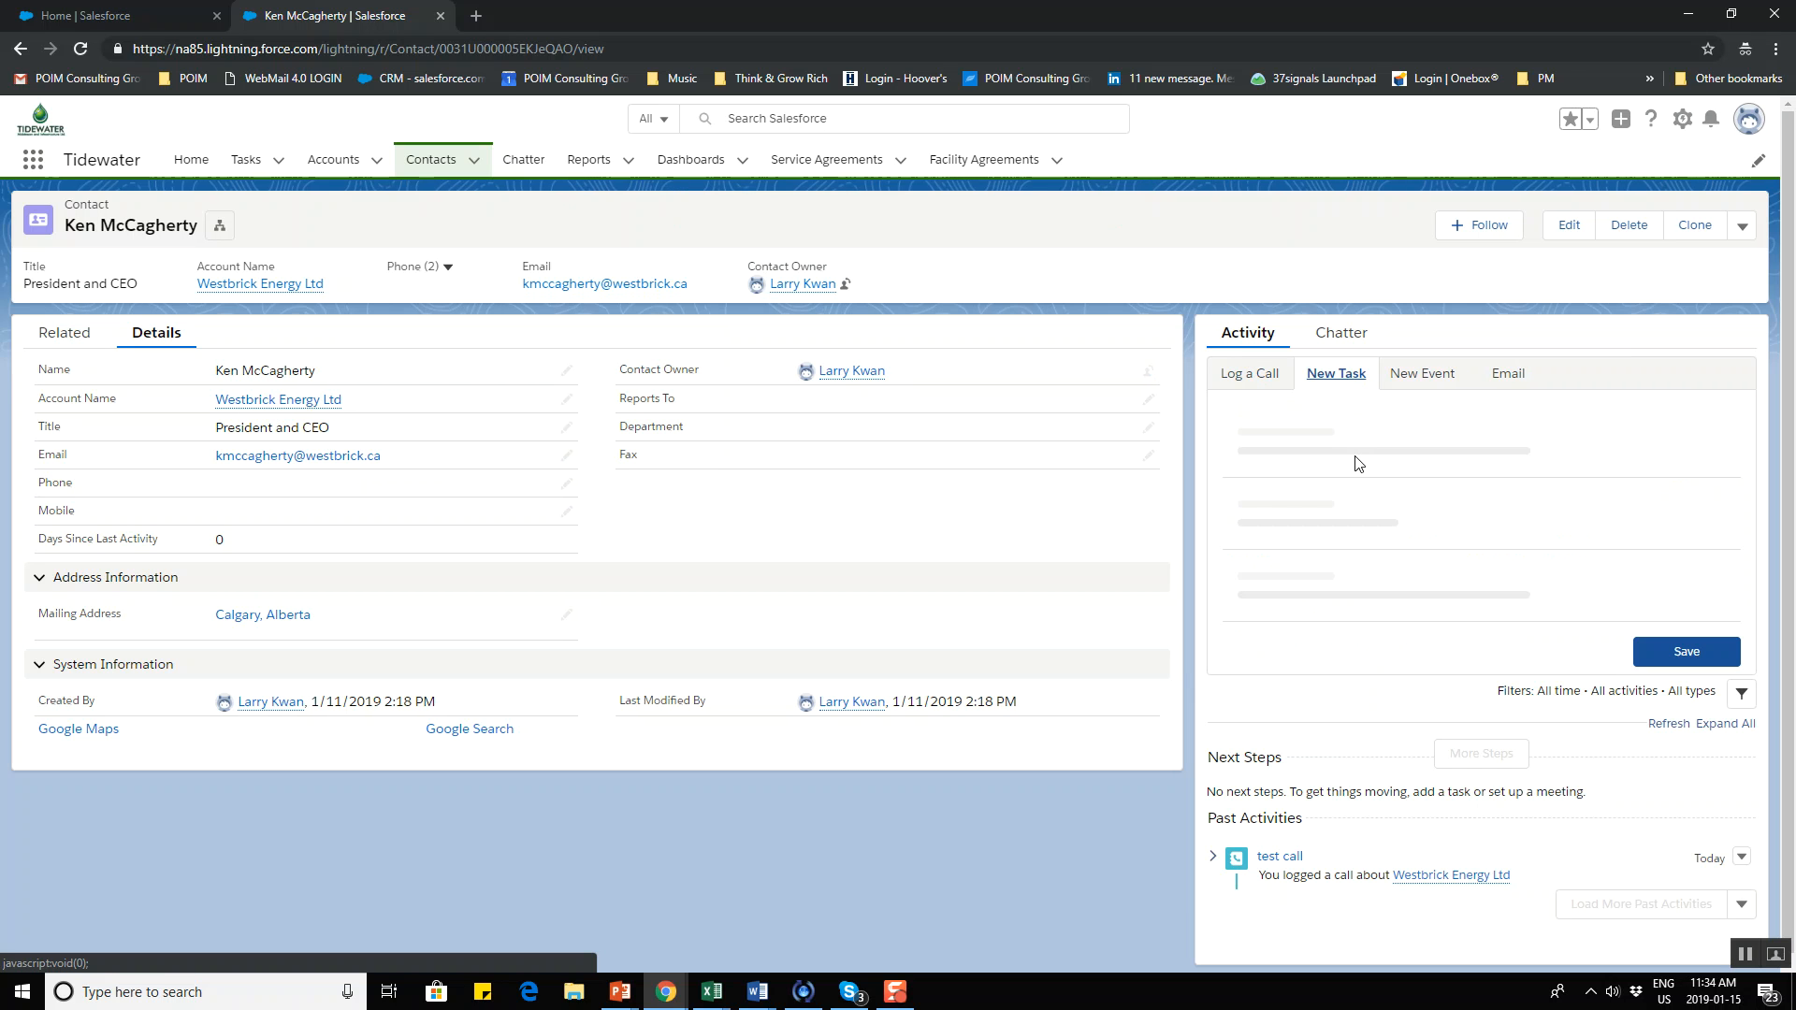
pyautogui.click(1254, 426)
pyautogui.write('test')
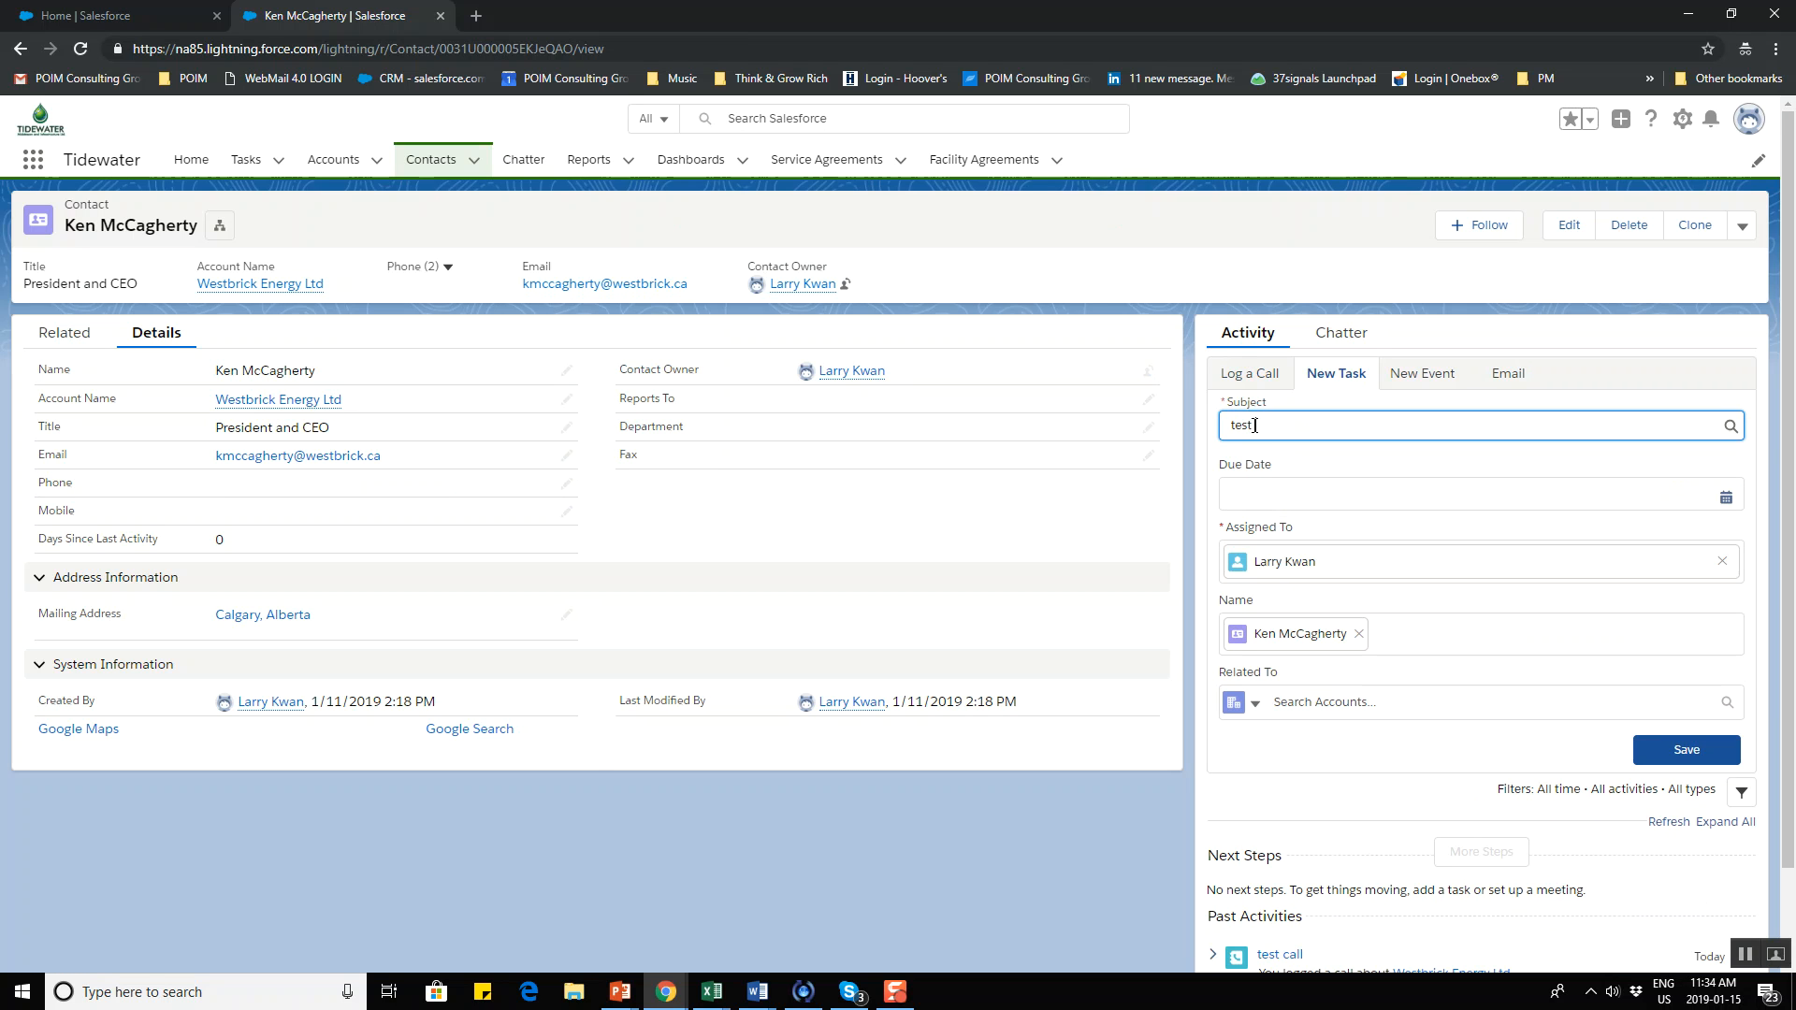
pyautogui.click(1726, 500)
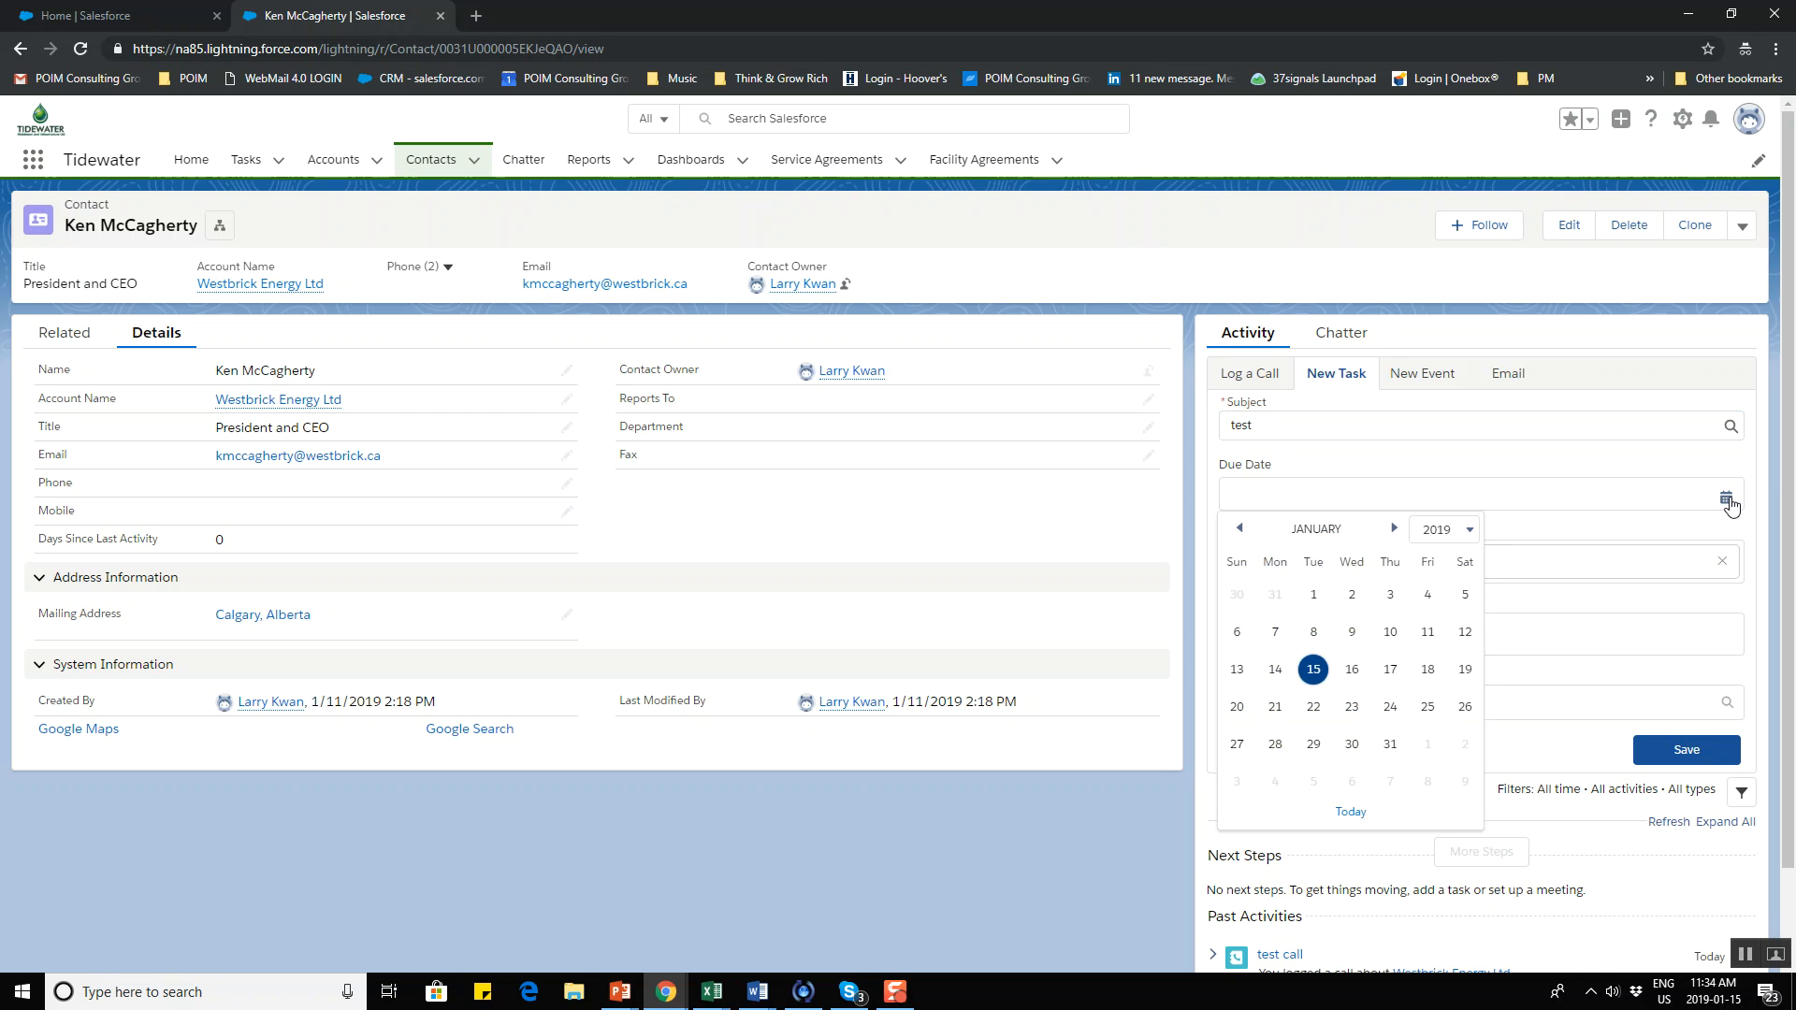
pyautogui.click(1321, 674)
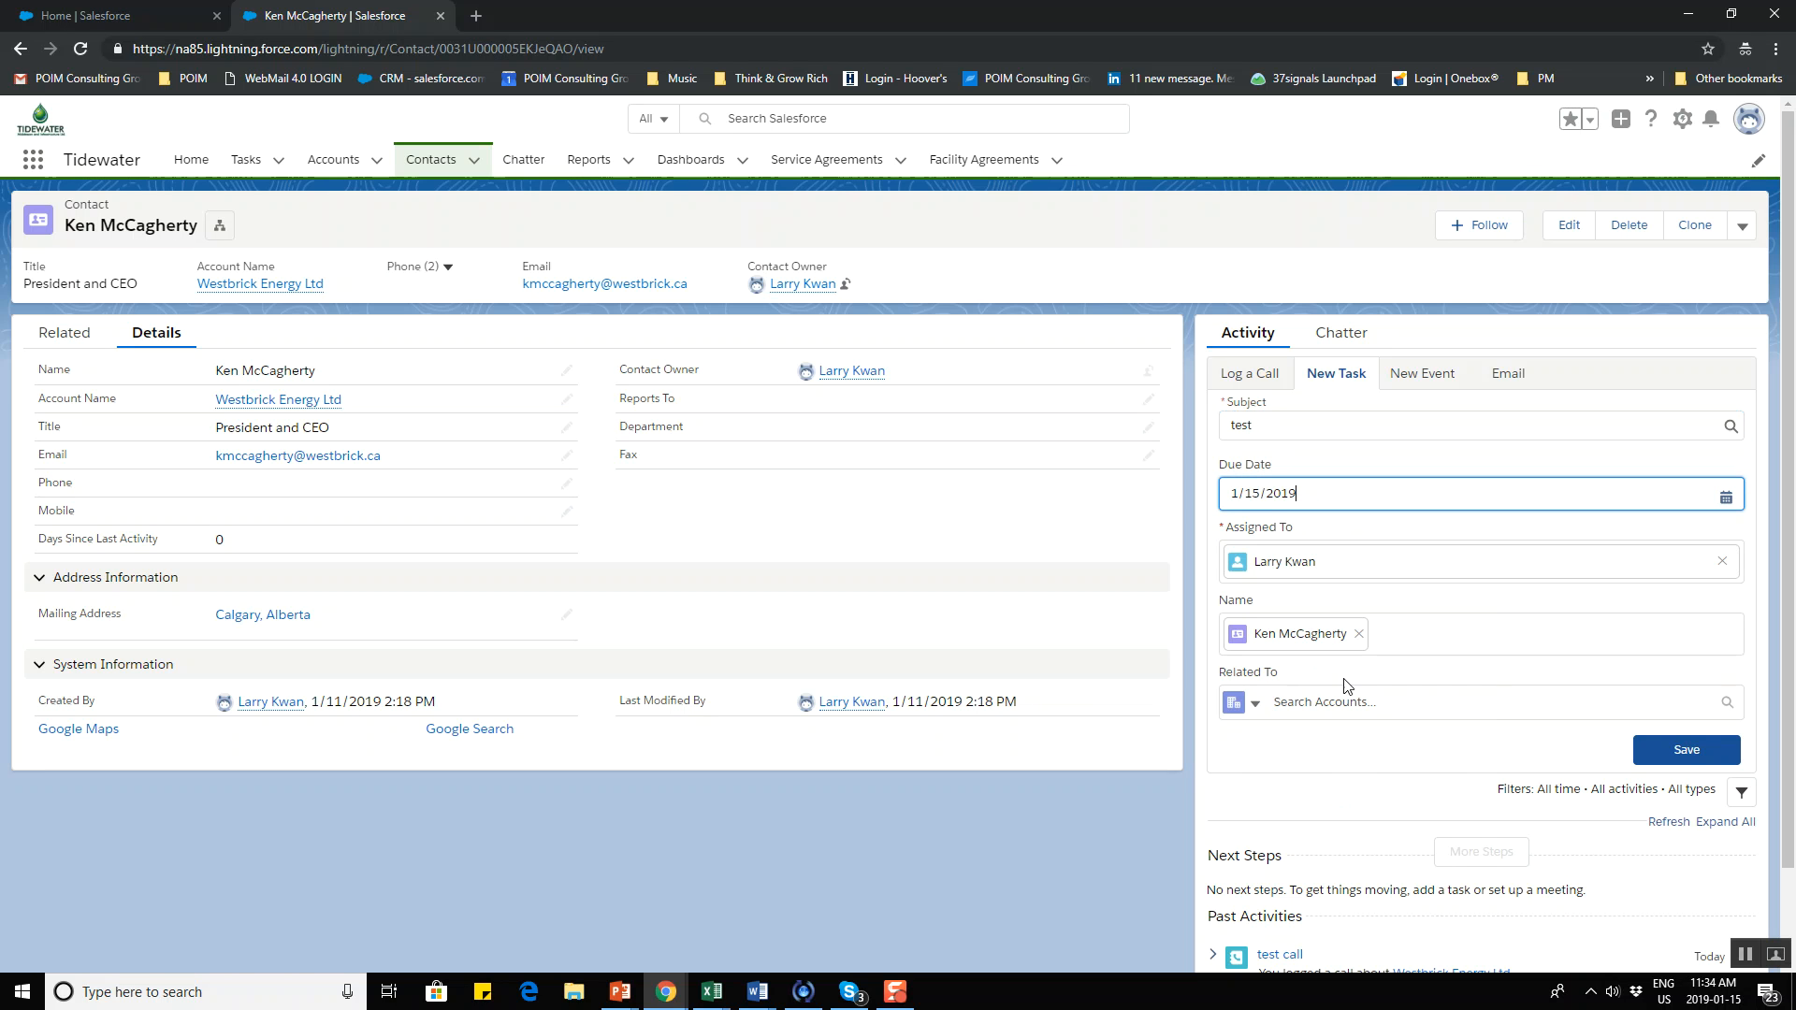
pyautogui.click(1684, 749)
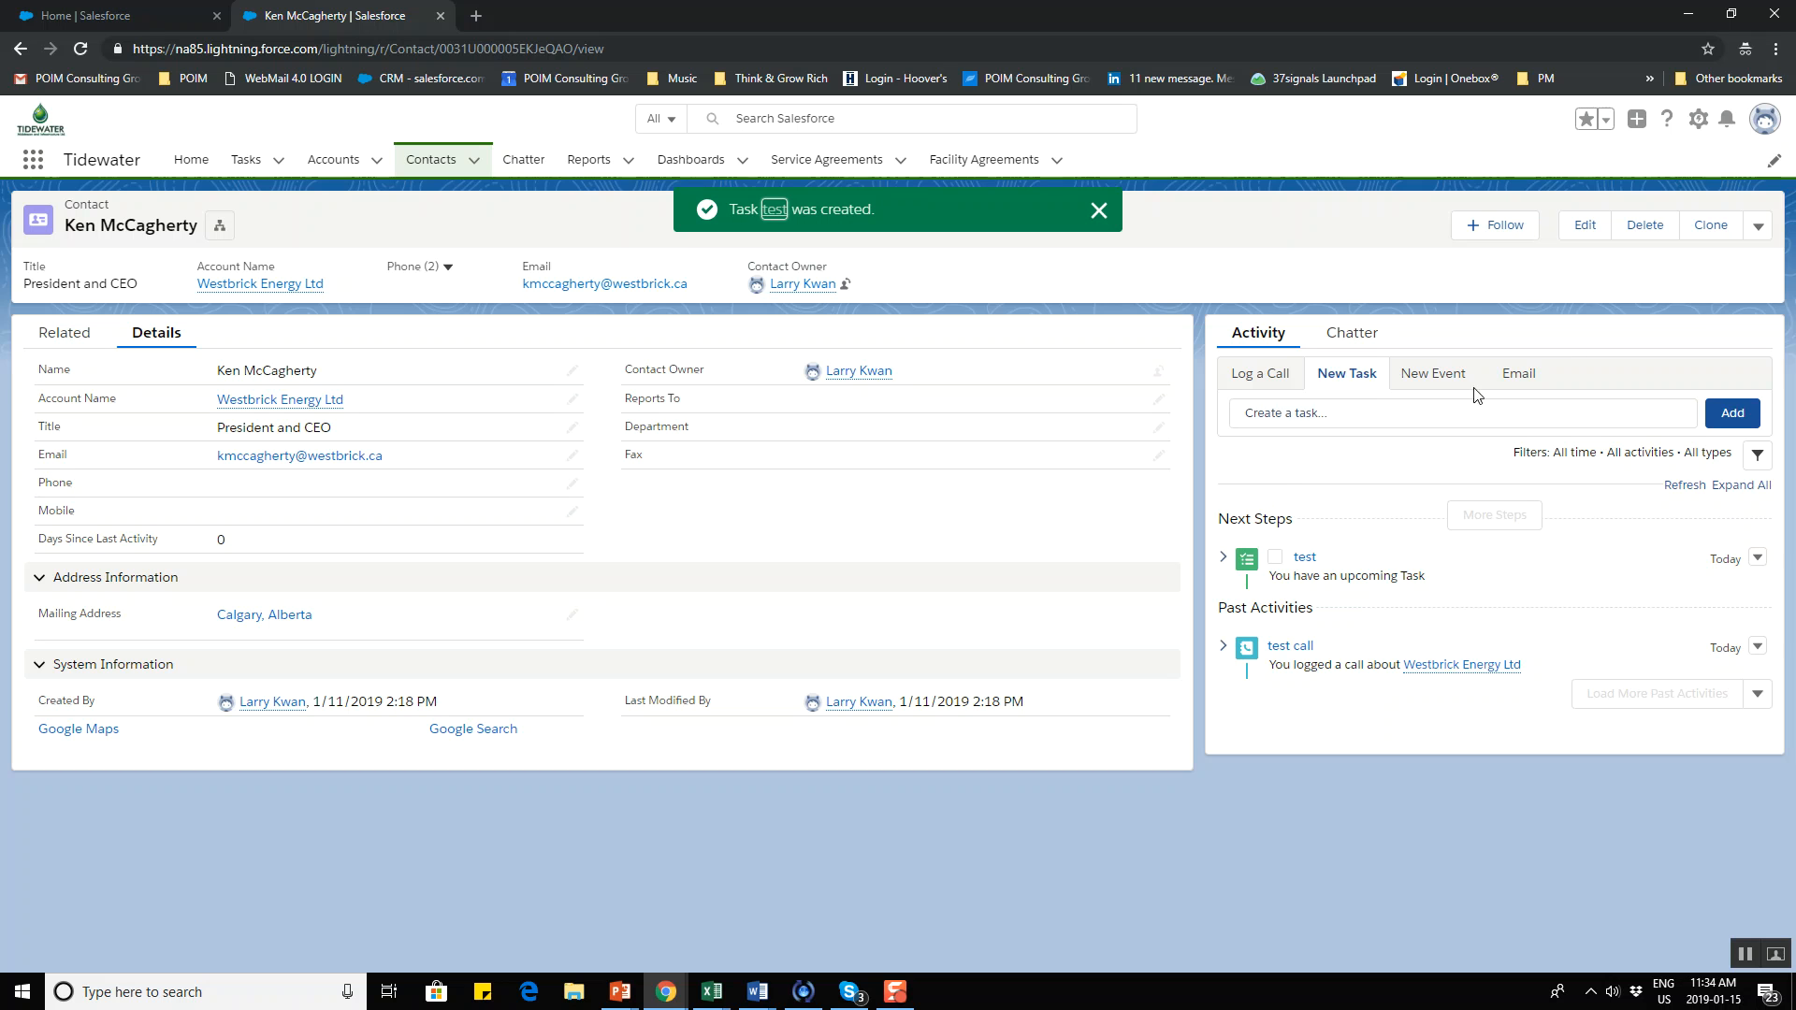
# View the contact's email options, and return to the refreshed home page to check Today's Tasks.
pyautogui.click(1515, 376)
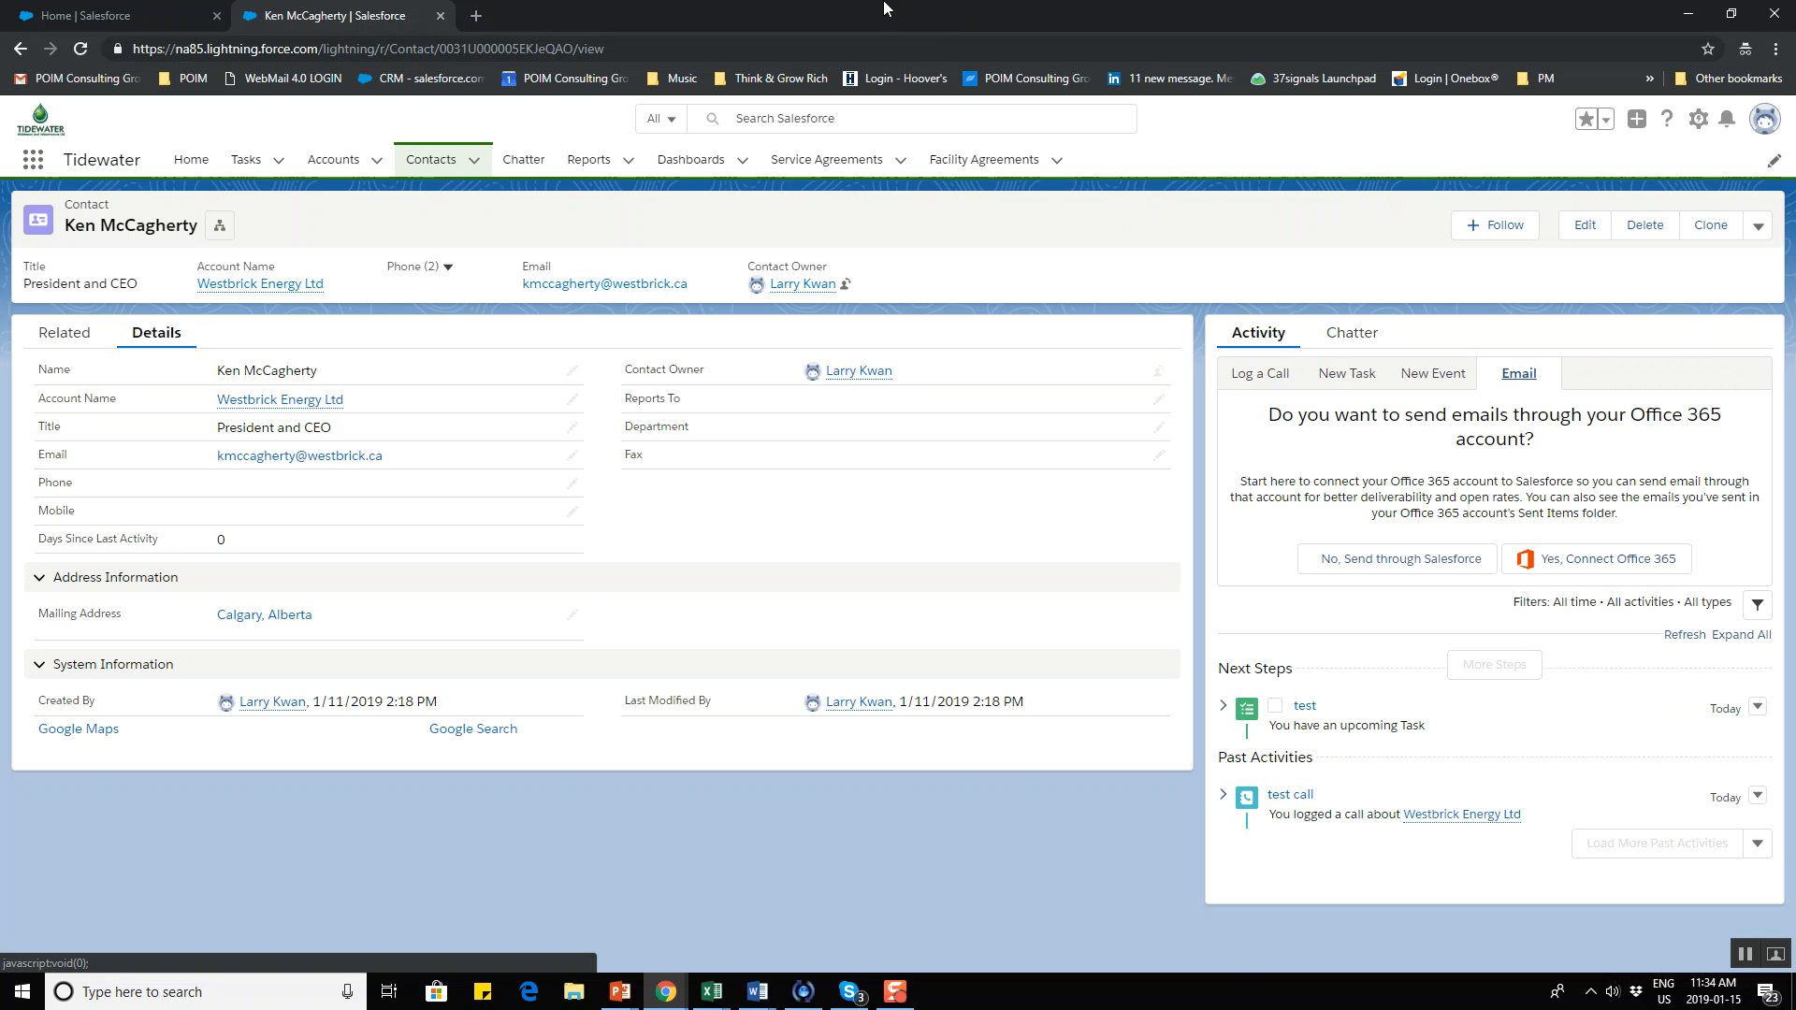
pyautogui.click(439, 16)
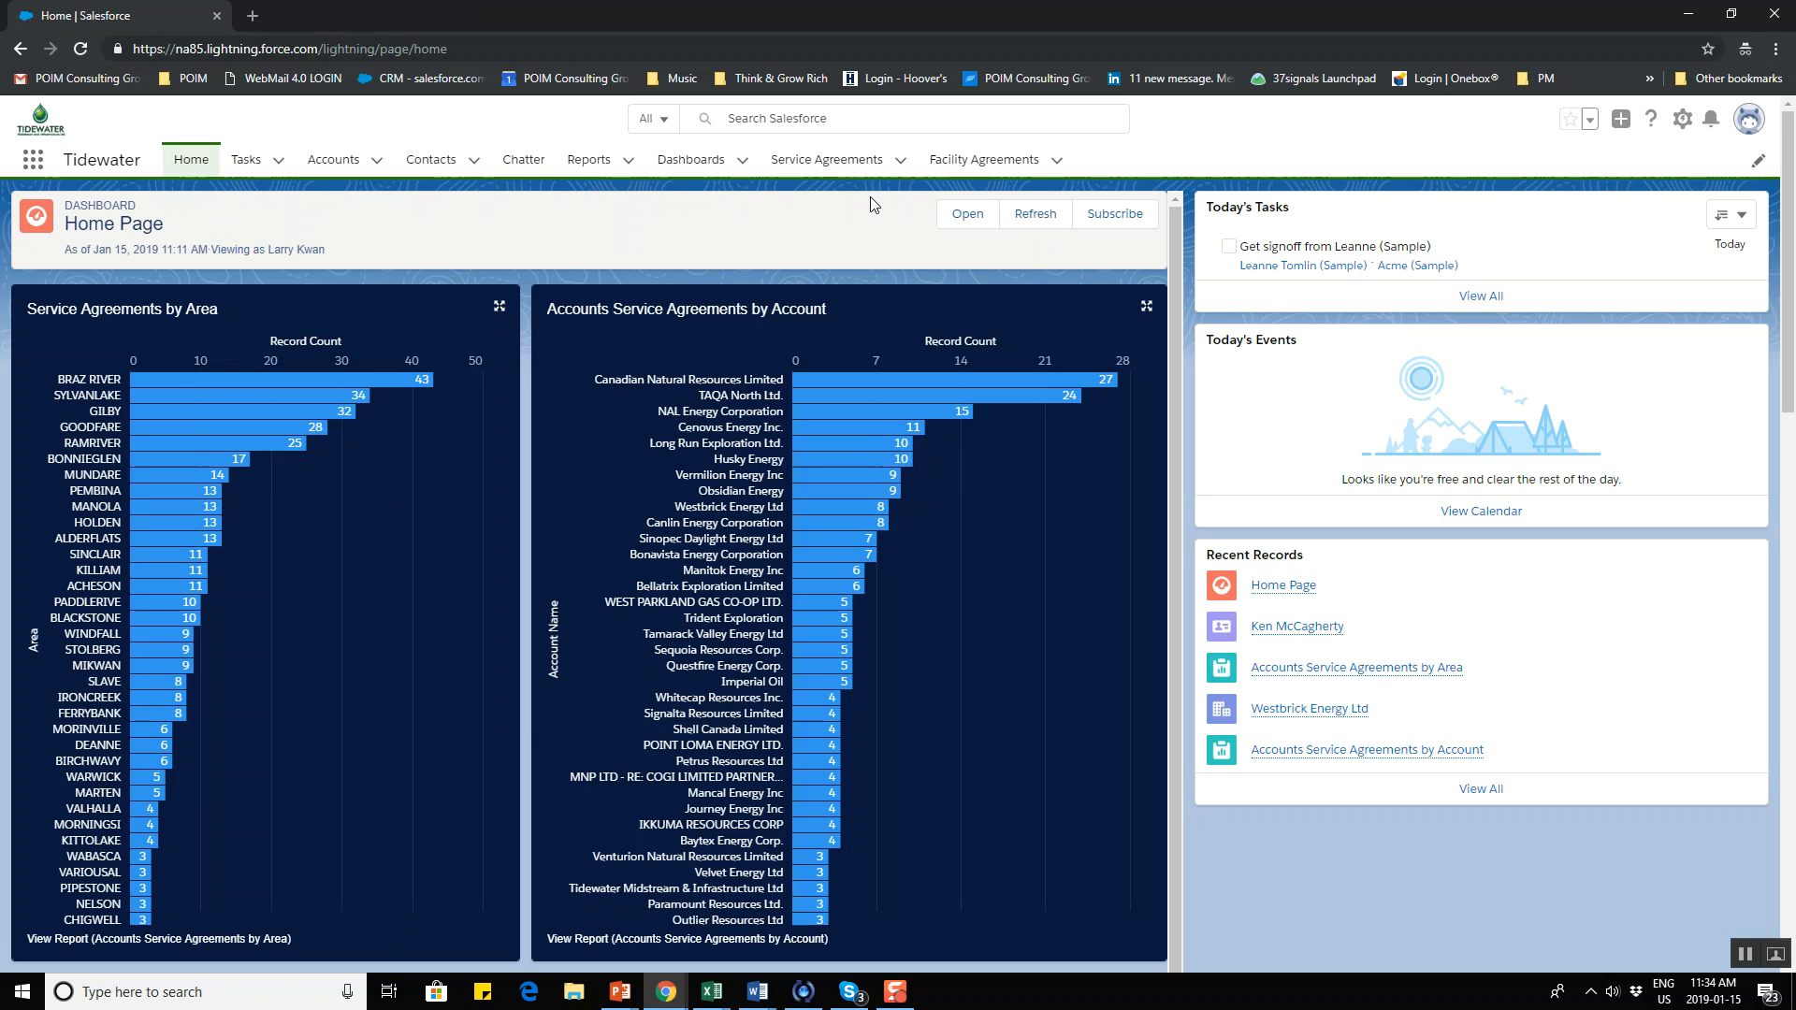
pyautogui.click(80, 48)
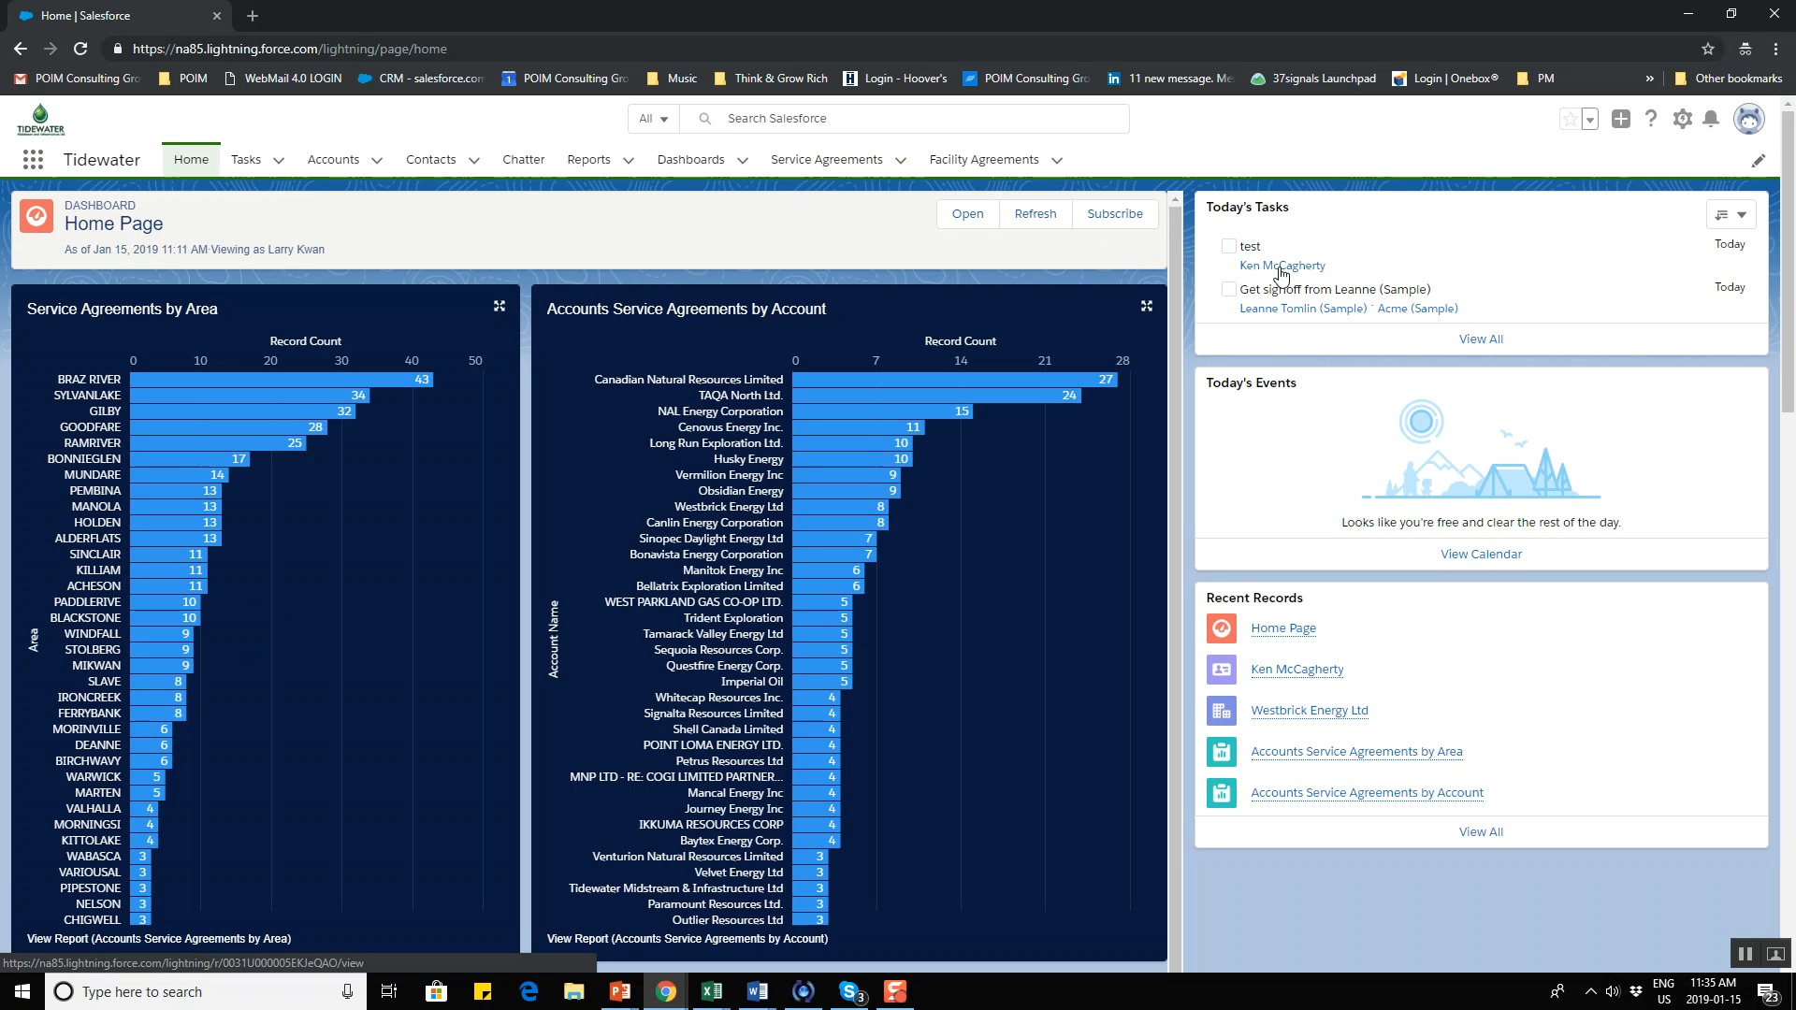
pyautogui.moveTo(1280, 272)
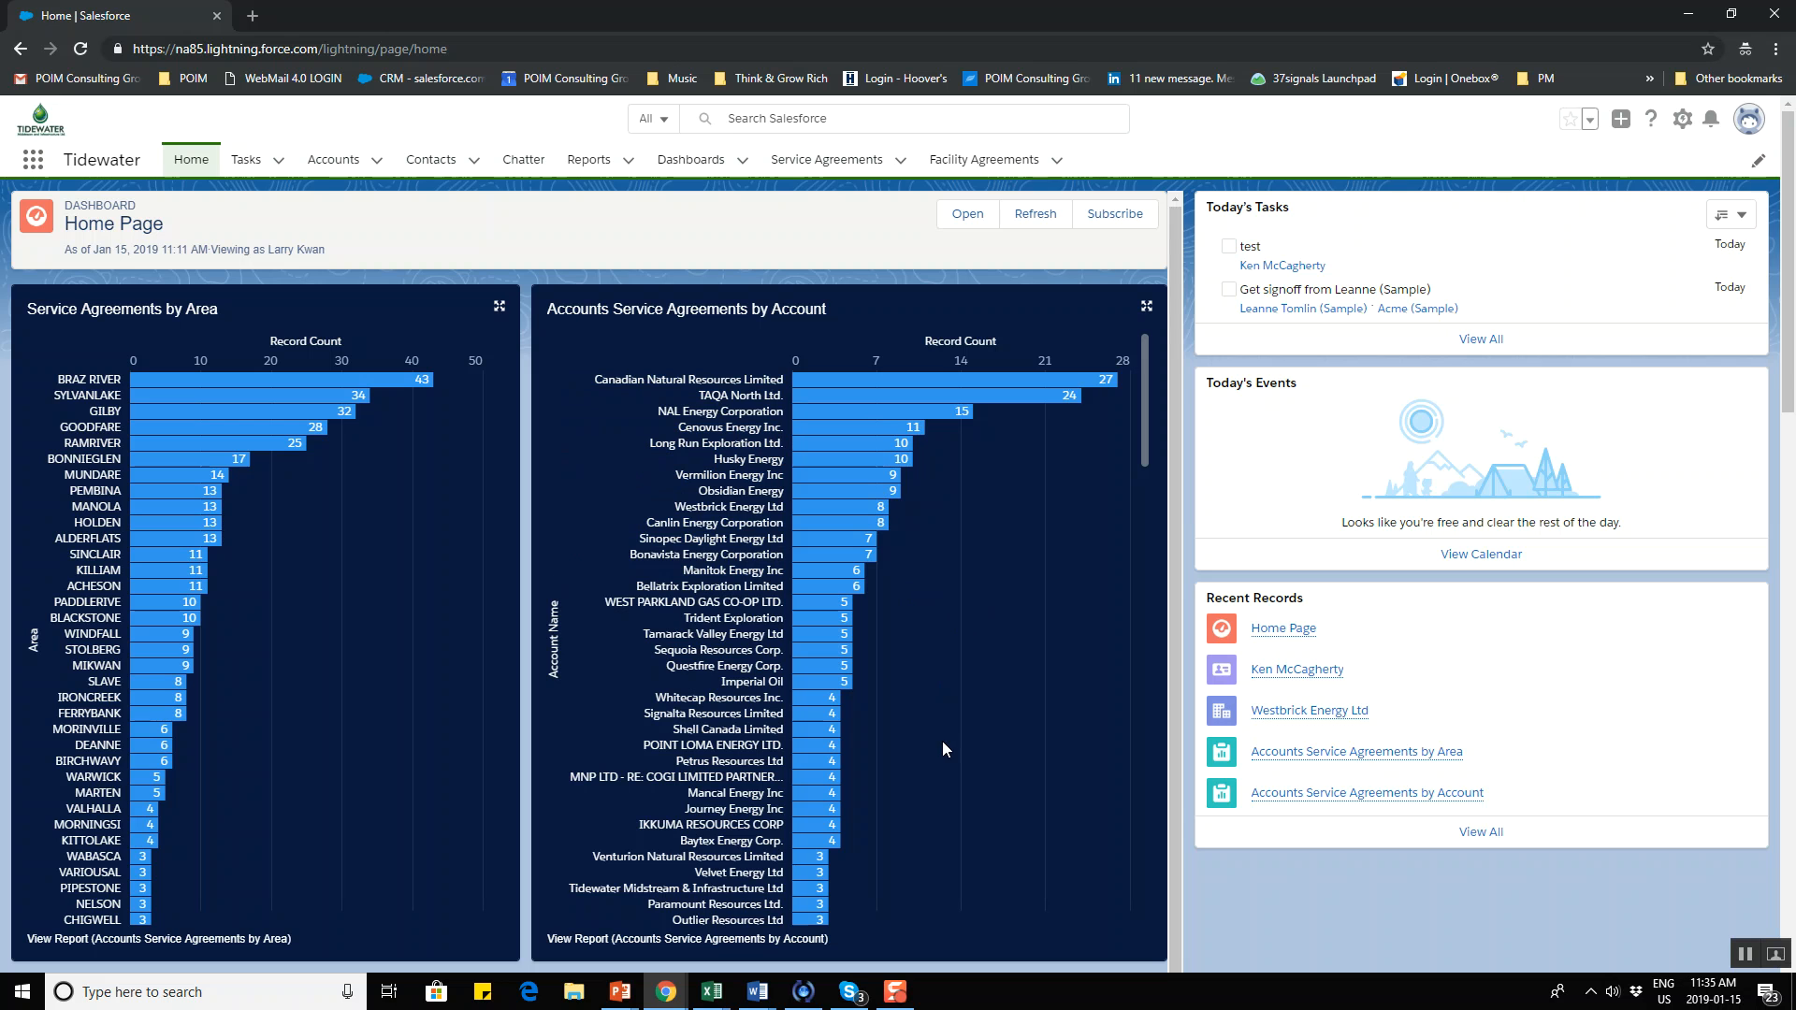
# Open the Vermilion Energy Inc report from the Accounts Service Agreements by Account chart.
pyautogui.moveTo(810, 472)
pyautogui.click(829, 477)
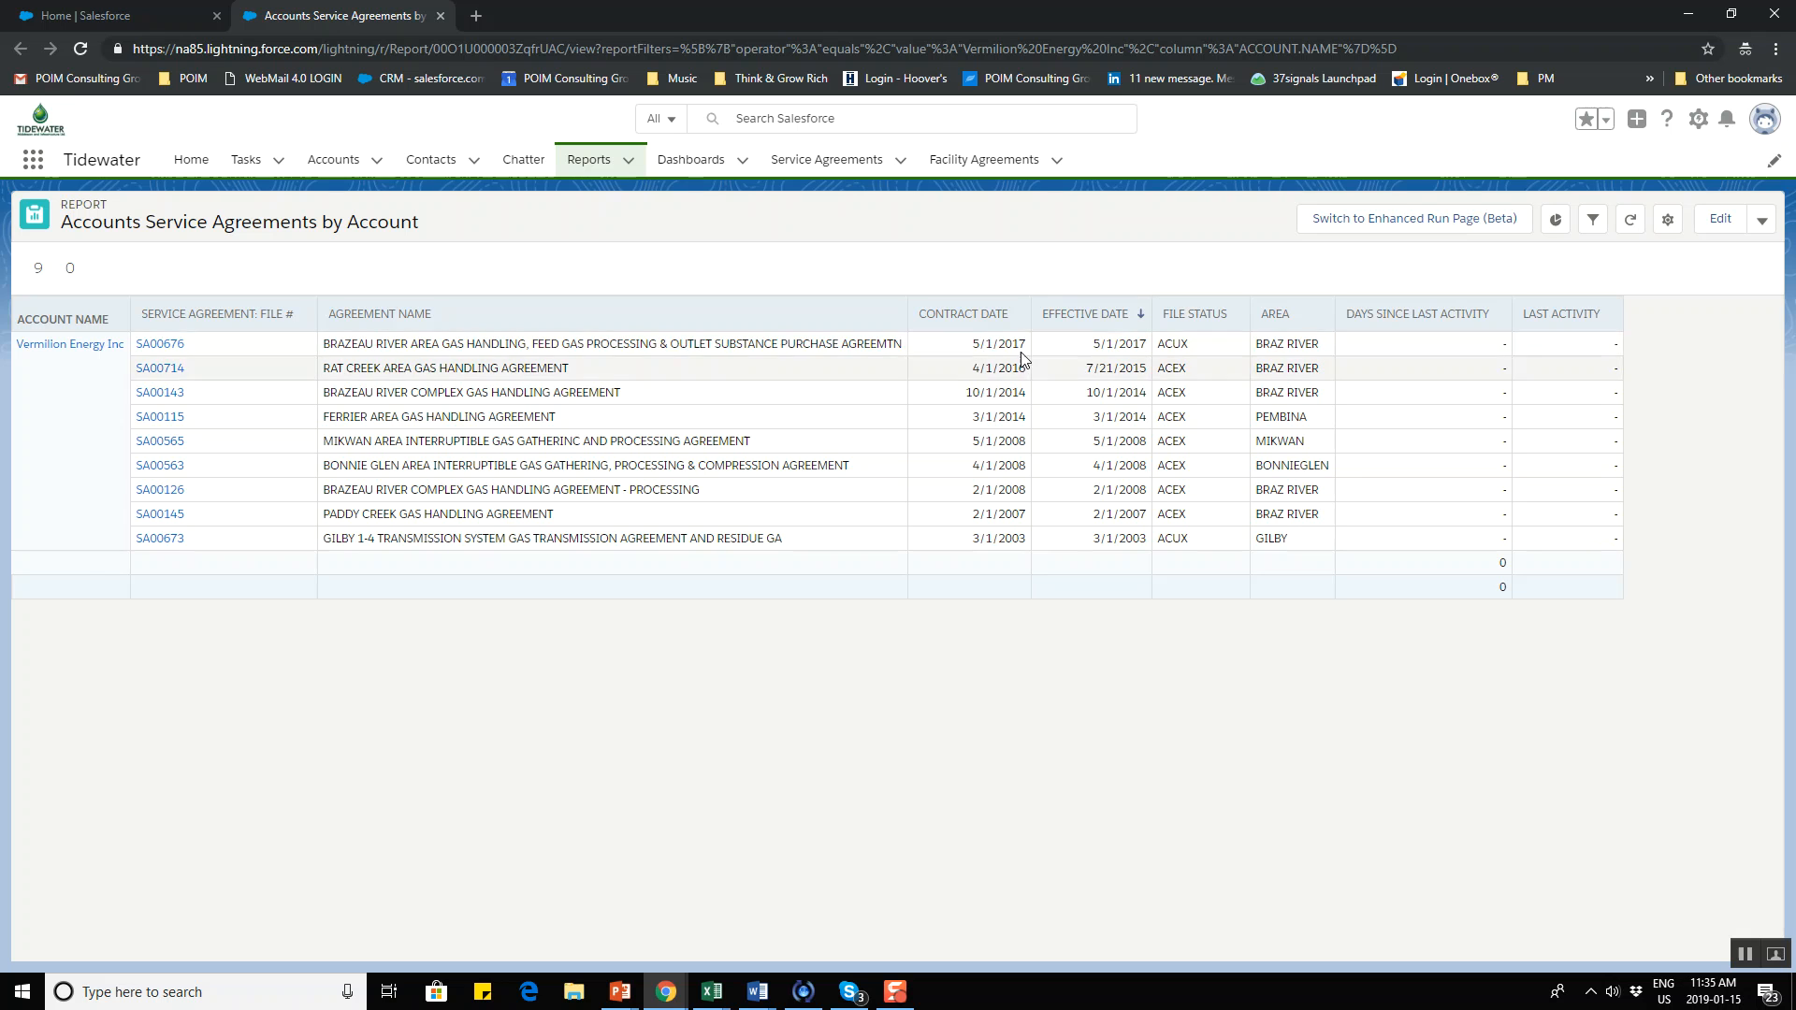
# Open the Brazeau River area service agreement dated 5/1/2017 and go to its linked Vermilion Energy Inc account.
pyautogui.click(157, 346)
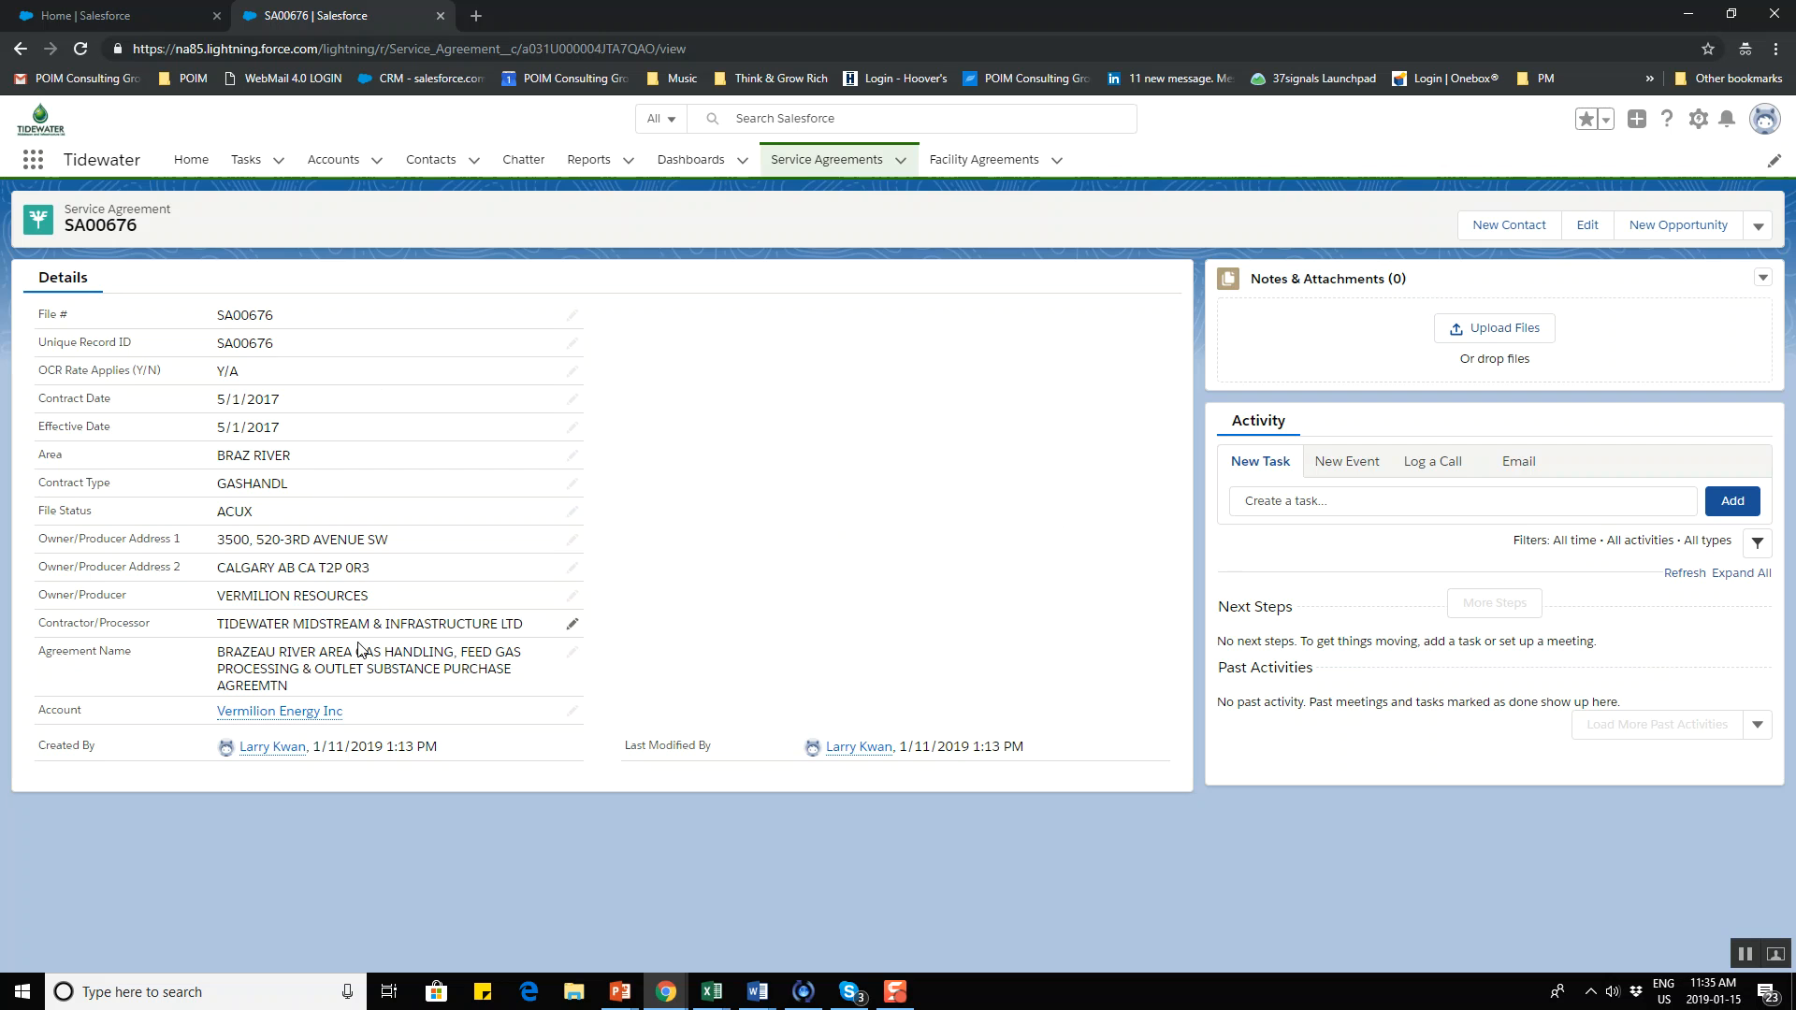
pyautogui.click(287, 713)
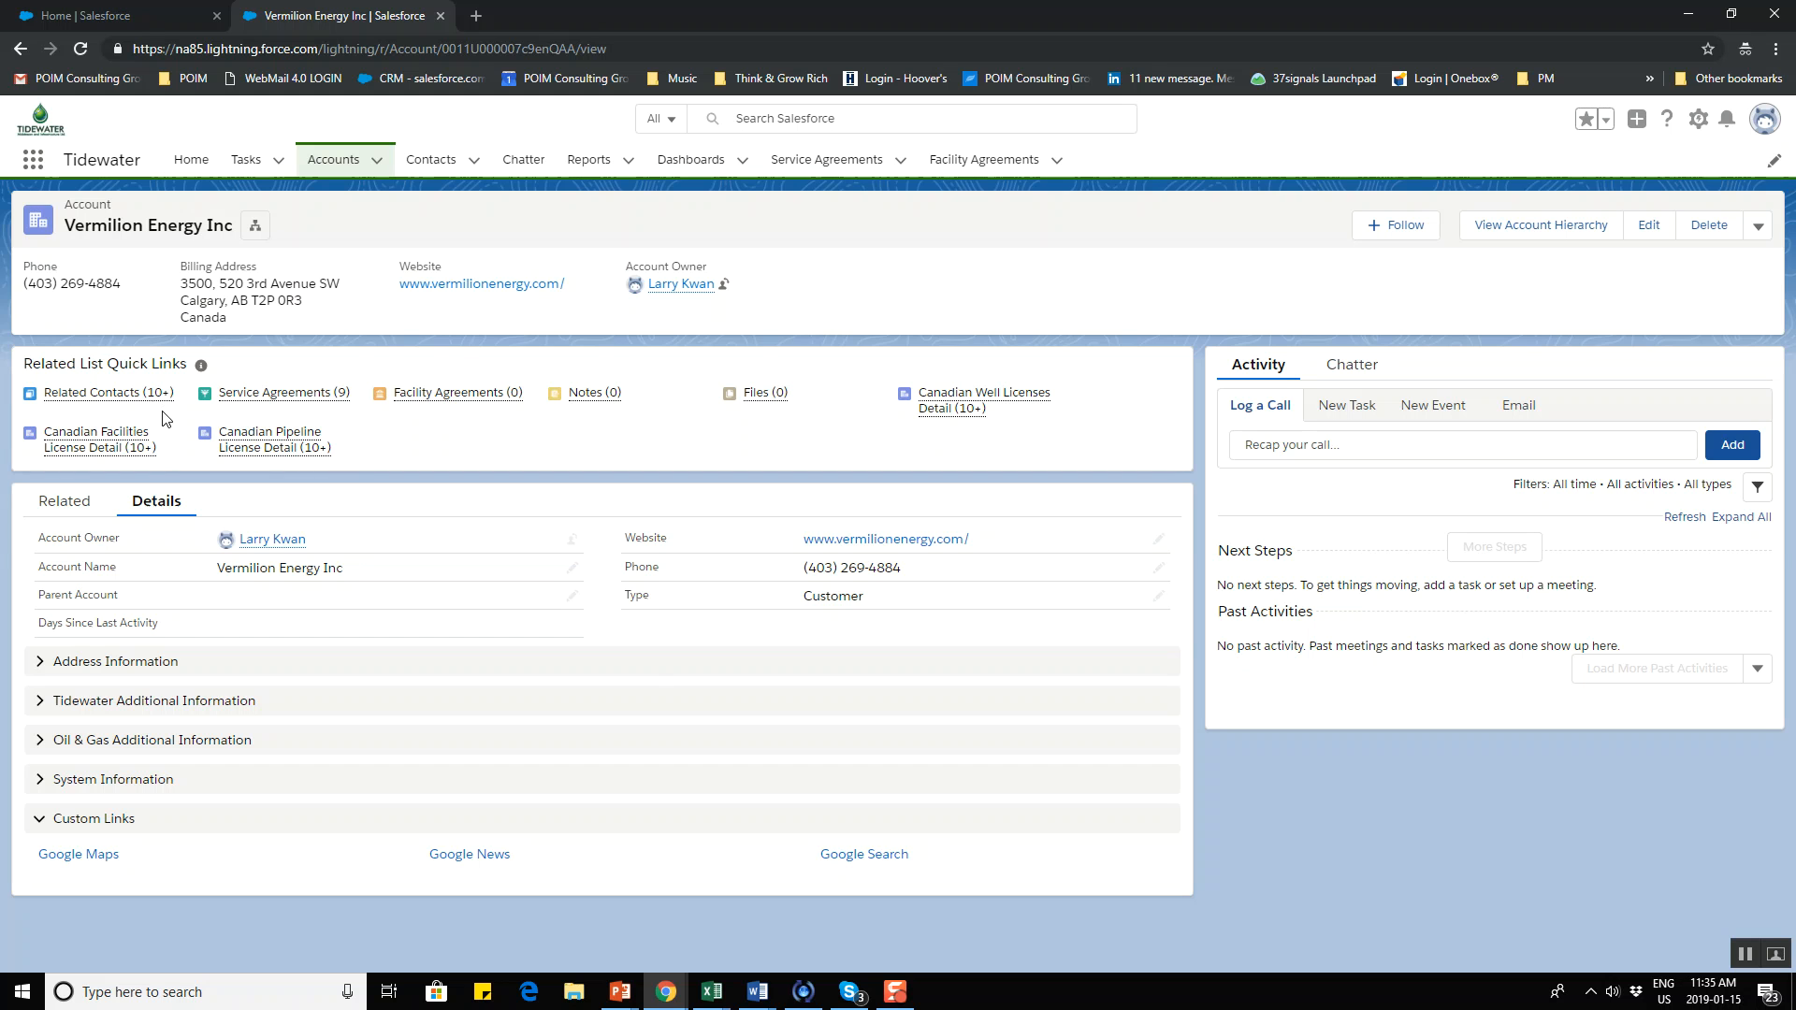
# View the full list of Vermilion Energy Inc's related contacts, and close it to return to the home page.
pyautogui.moveTo(150, 398)
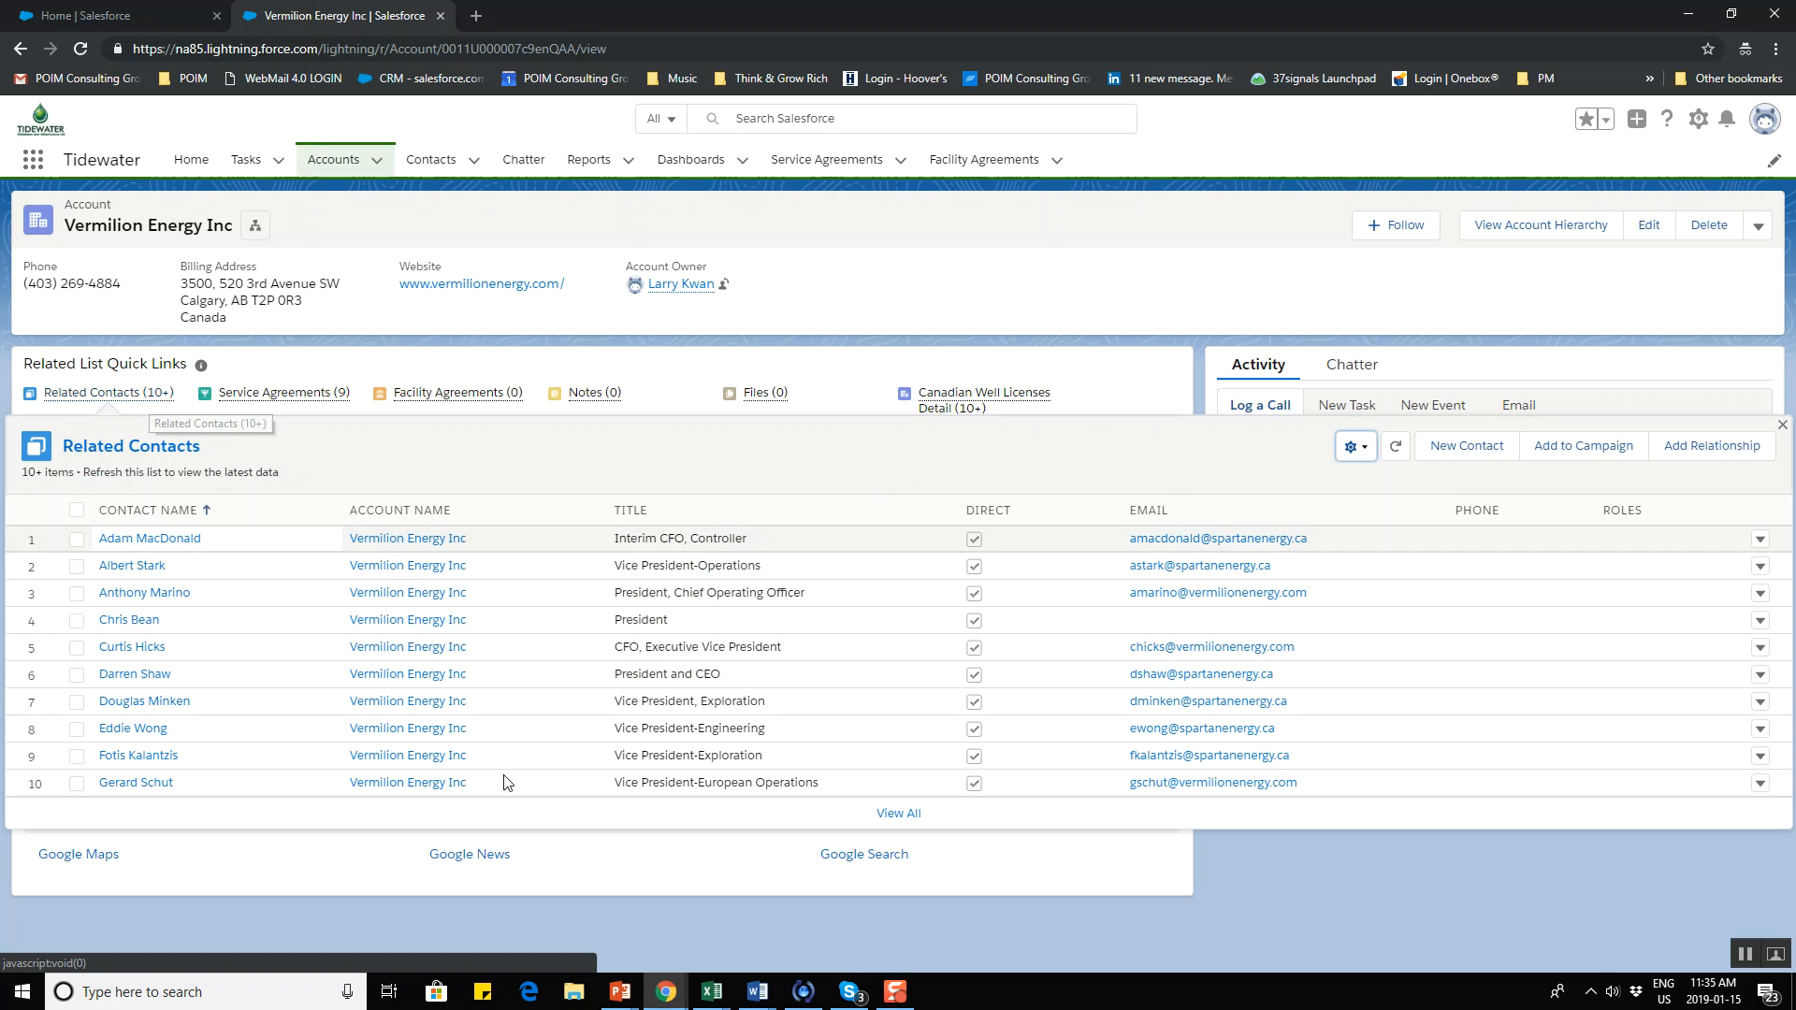
pyautogui.click(62, 393)
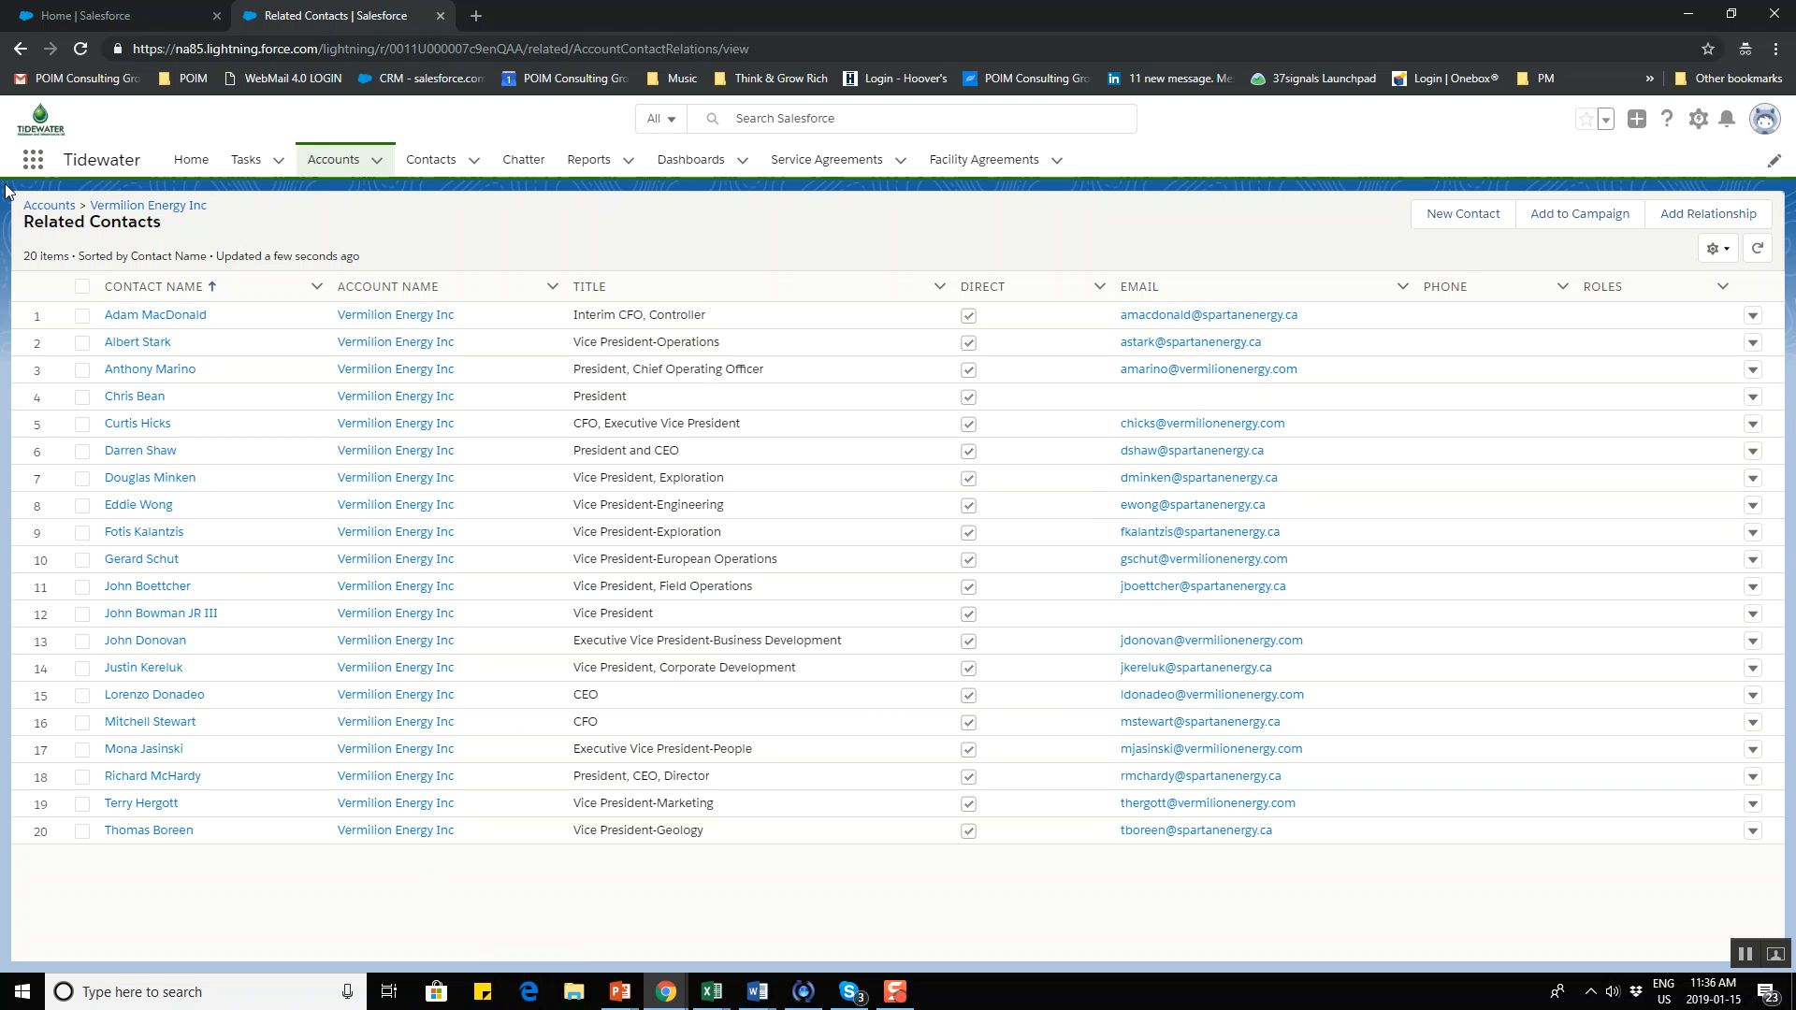
pyautogui.click(440, 16)
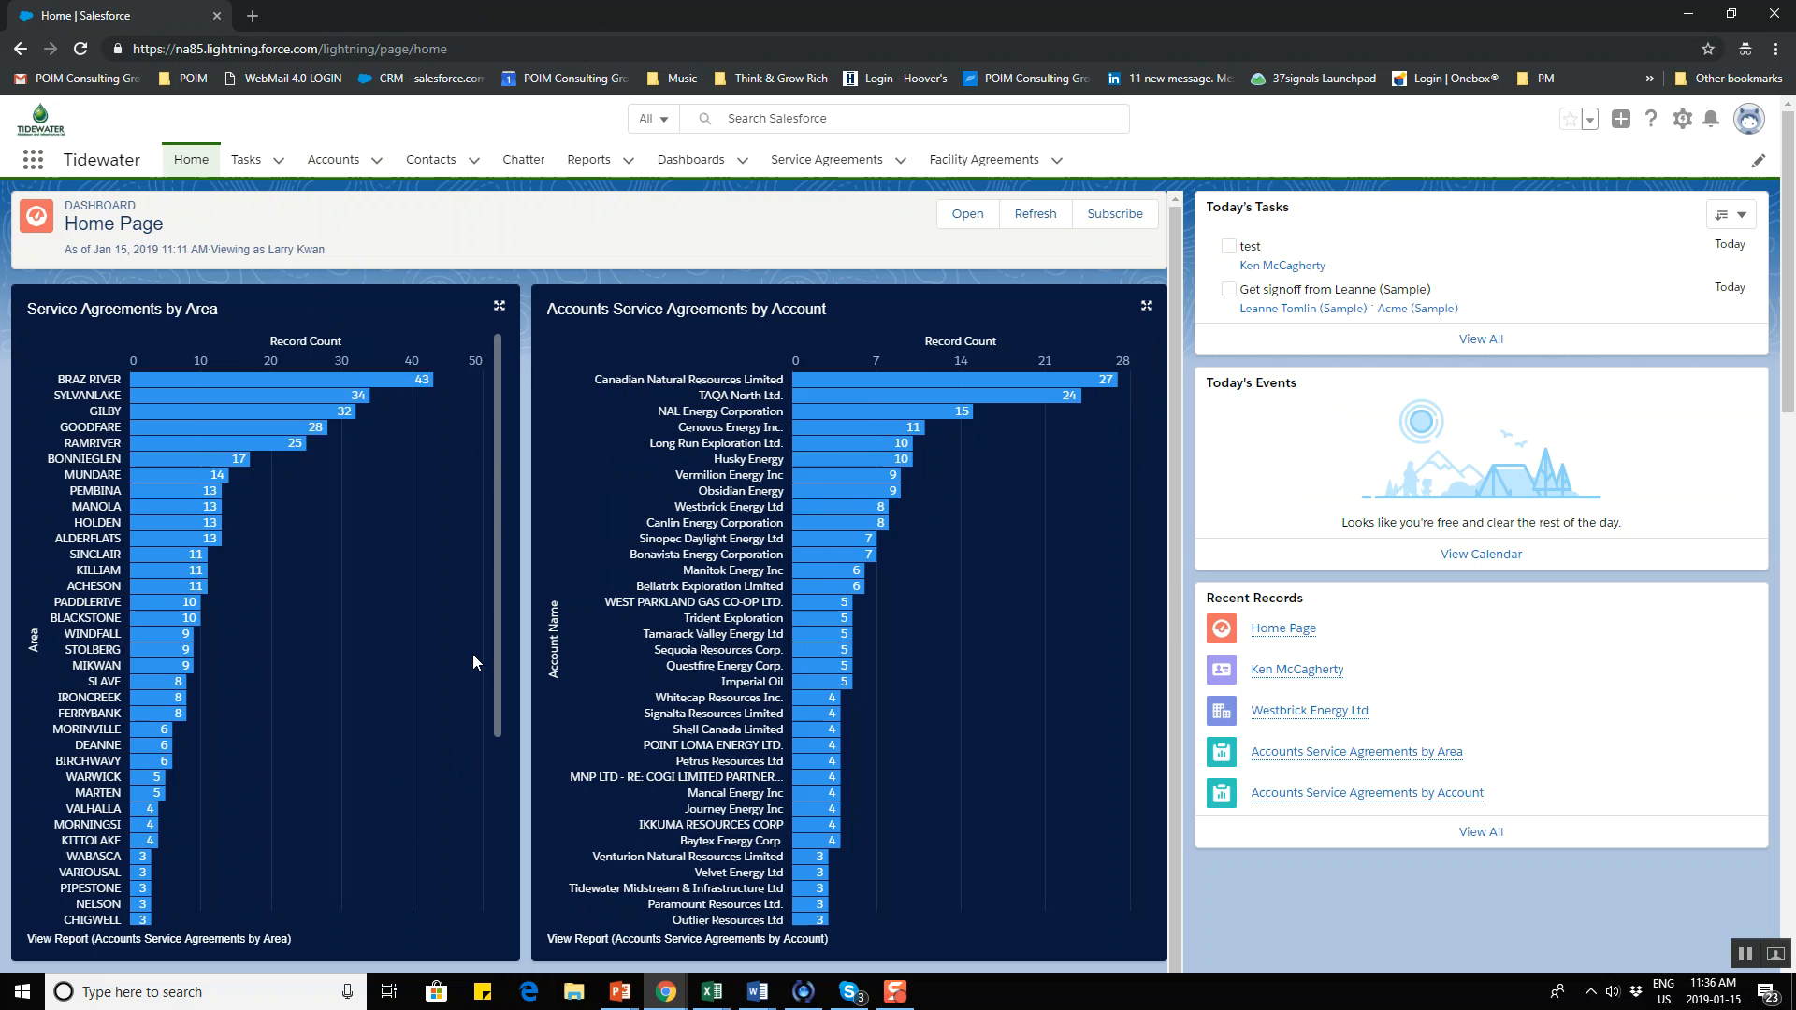
# Examine the Service Agreements by Area and by Year charts and the Customer Well License tables for Deep Basin and Montney.
pyautogui.scroll(-1, 467, 664)
pyautogui.scroll(-2, 474, 651)
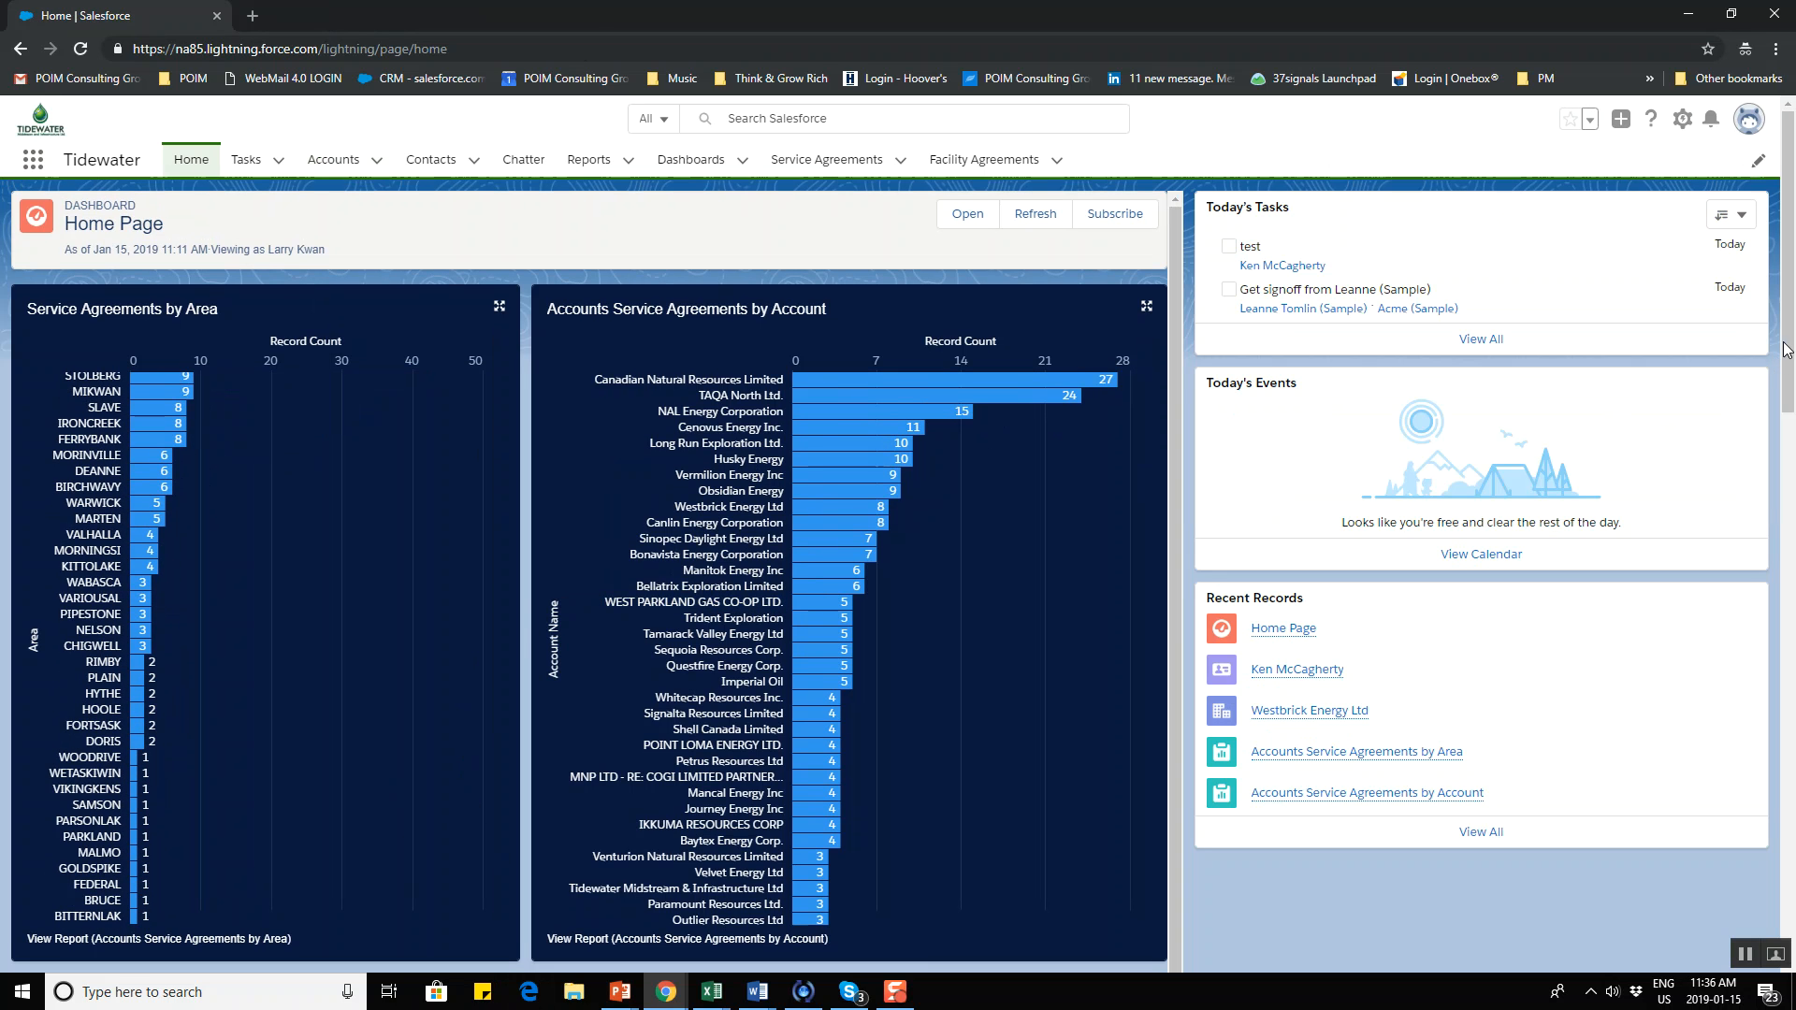
pyautogui.moveTo(1793, 288); pyautogui.dragTo(1780, 484)
pyautogui.scroll(-1, 1507, 589)
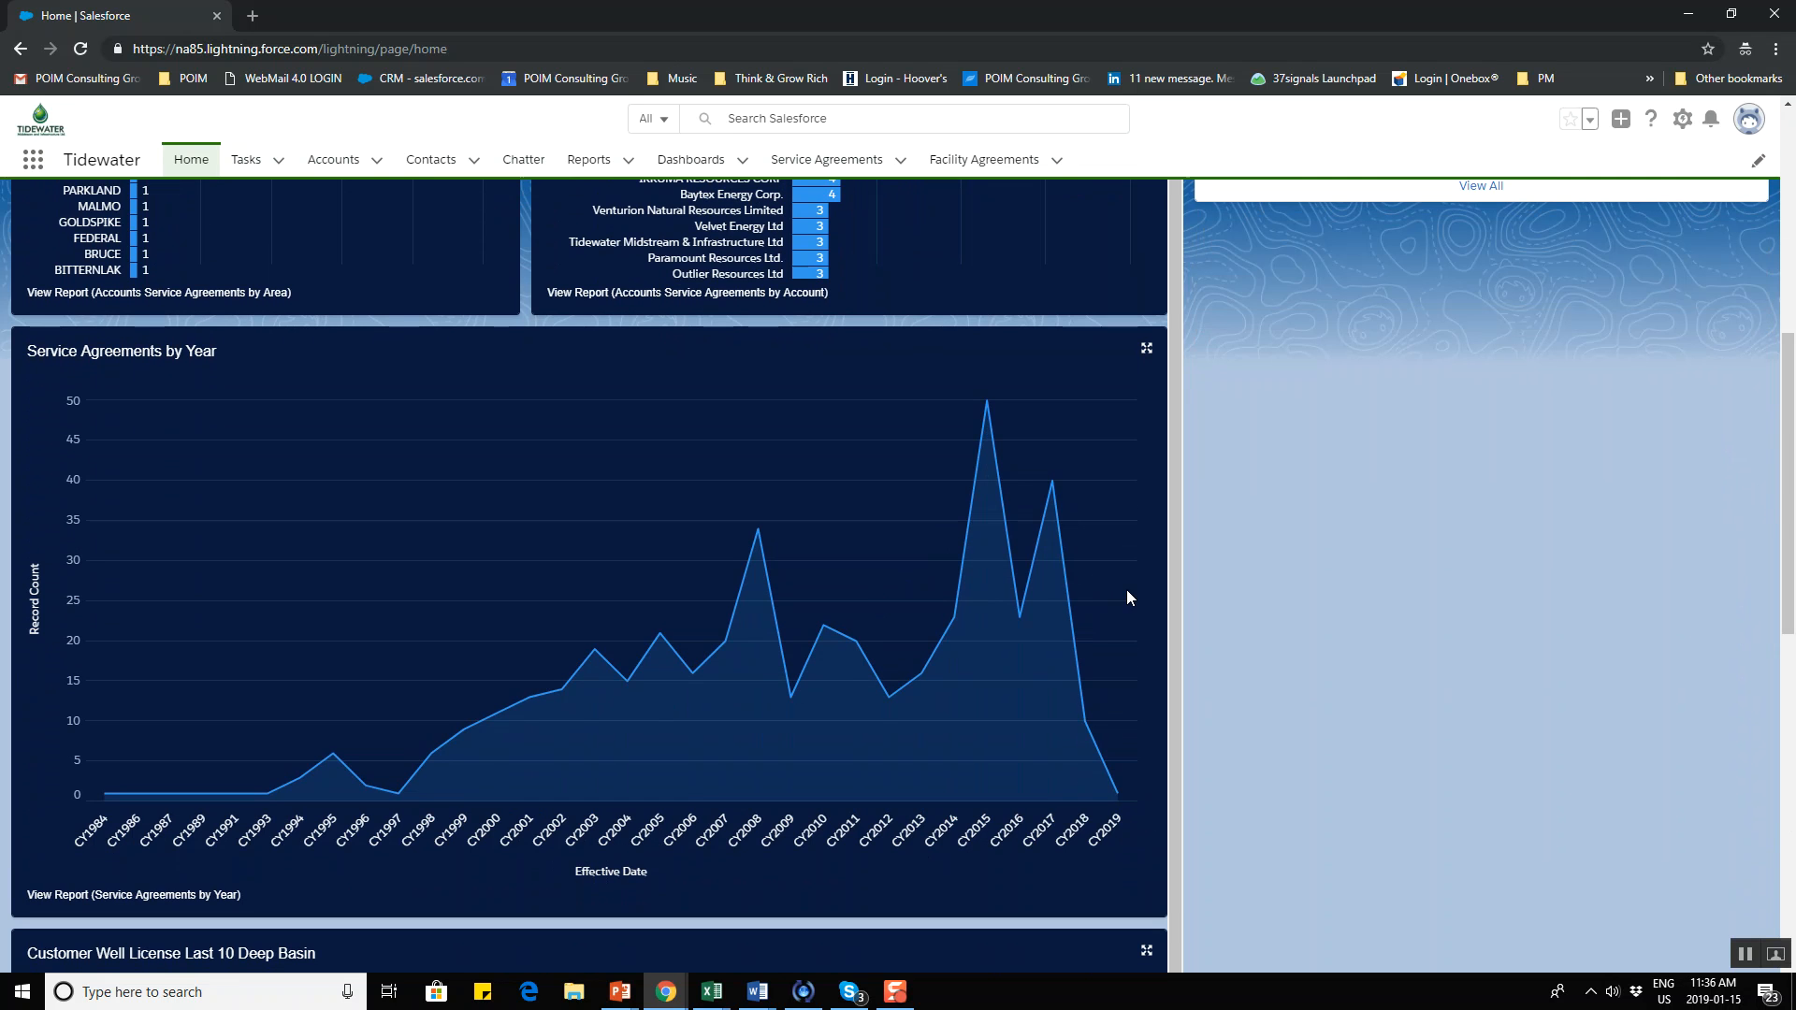
pyautogui.moveTo(1789, 360); pyautogui.dragTo(1726, 557)
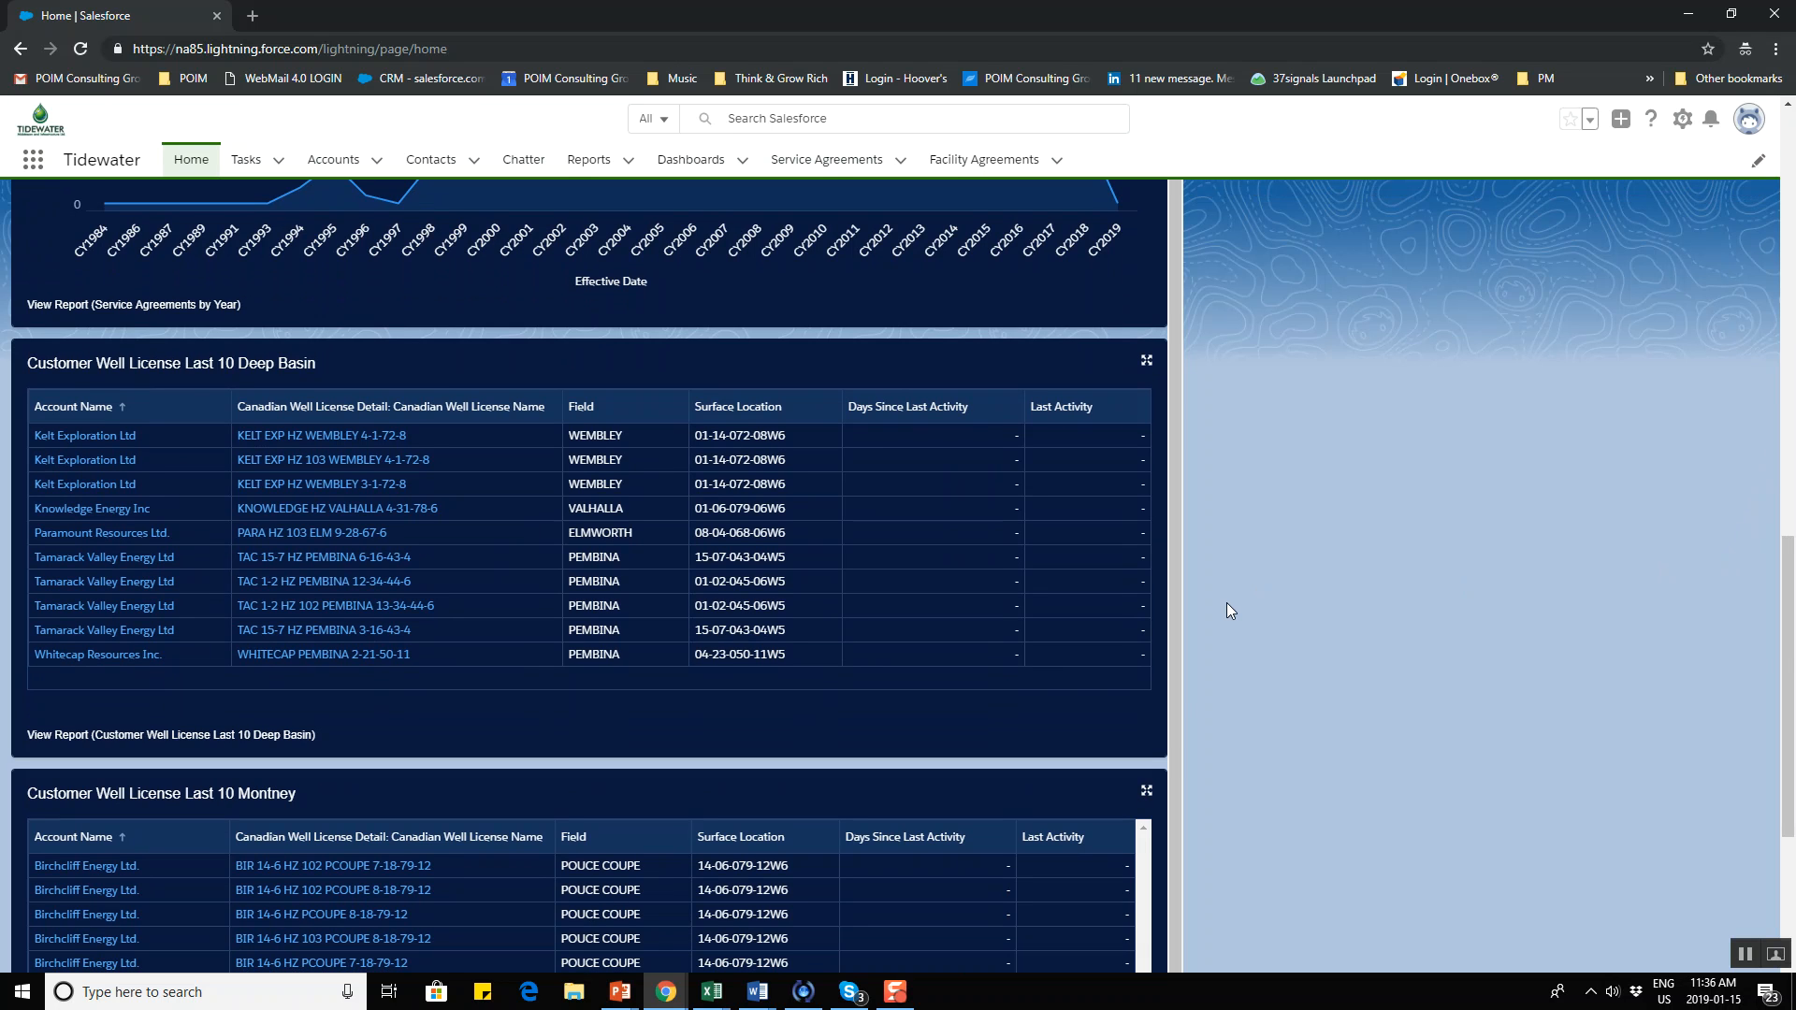
pyautogui.scroll(-1, 1784, 653)
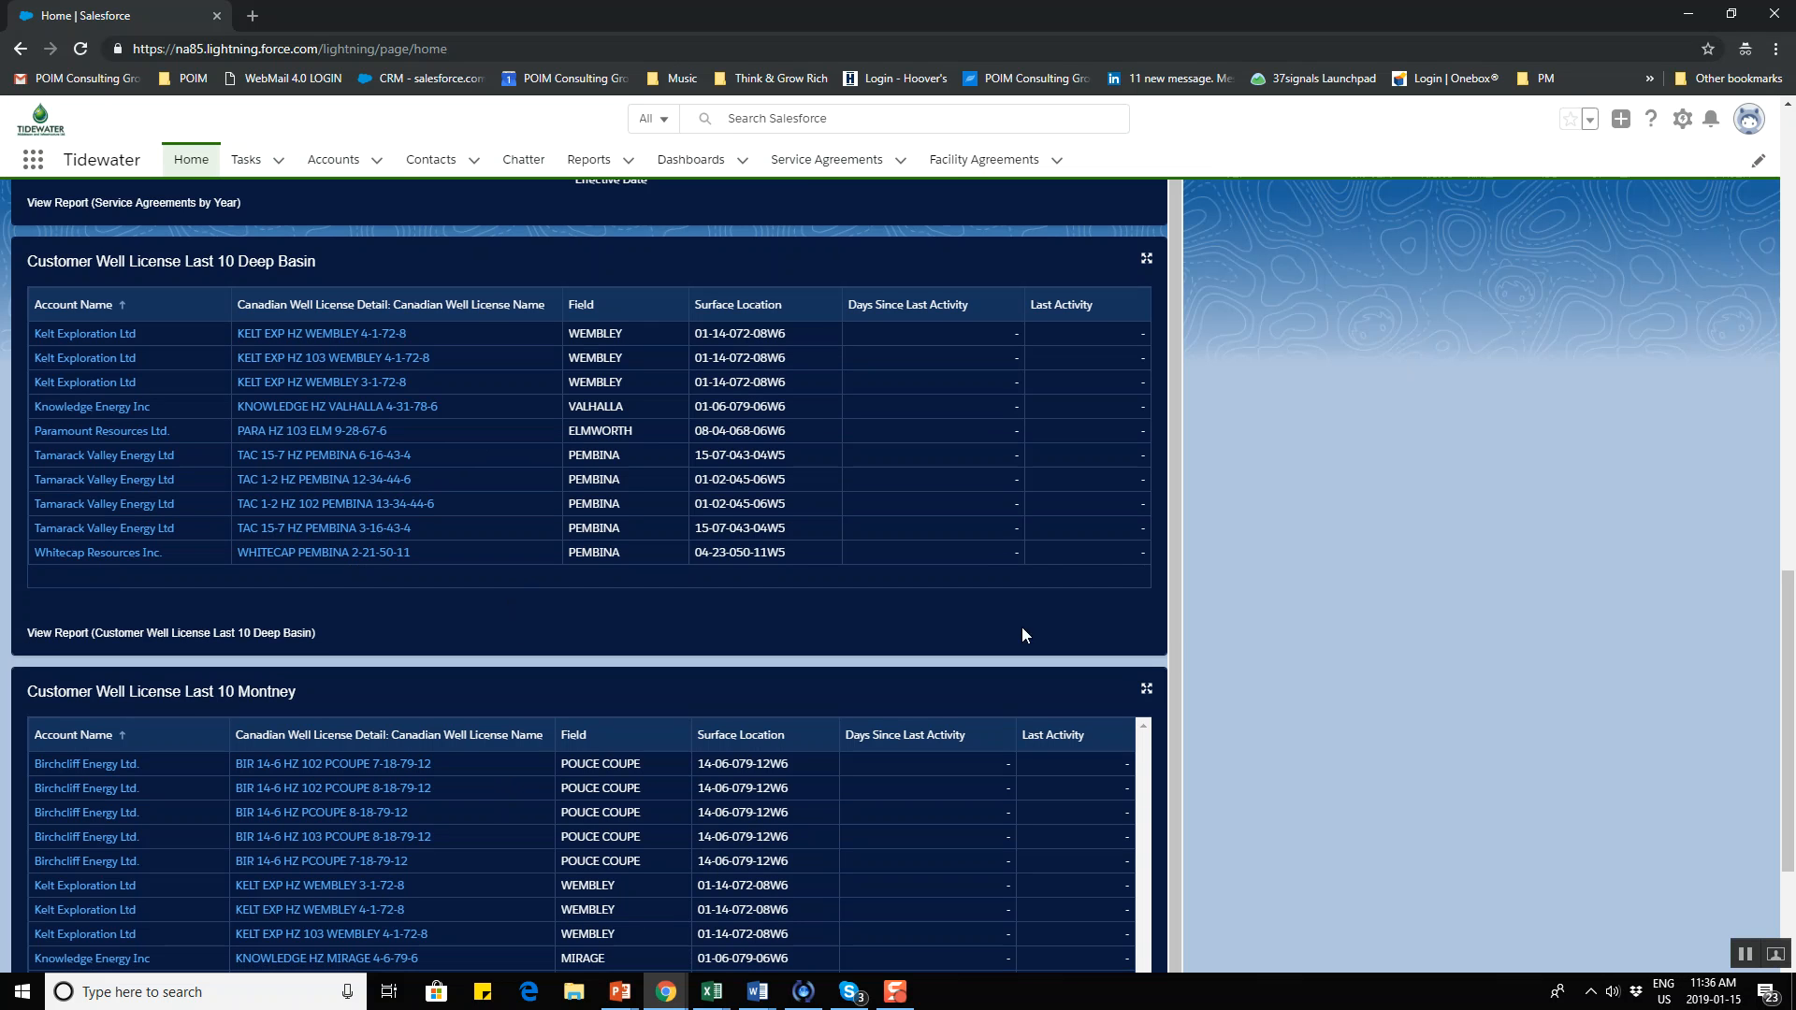
pyautogui.scroll(-3, 1697, 702)
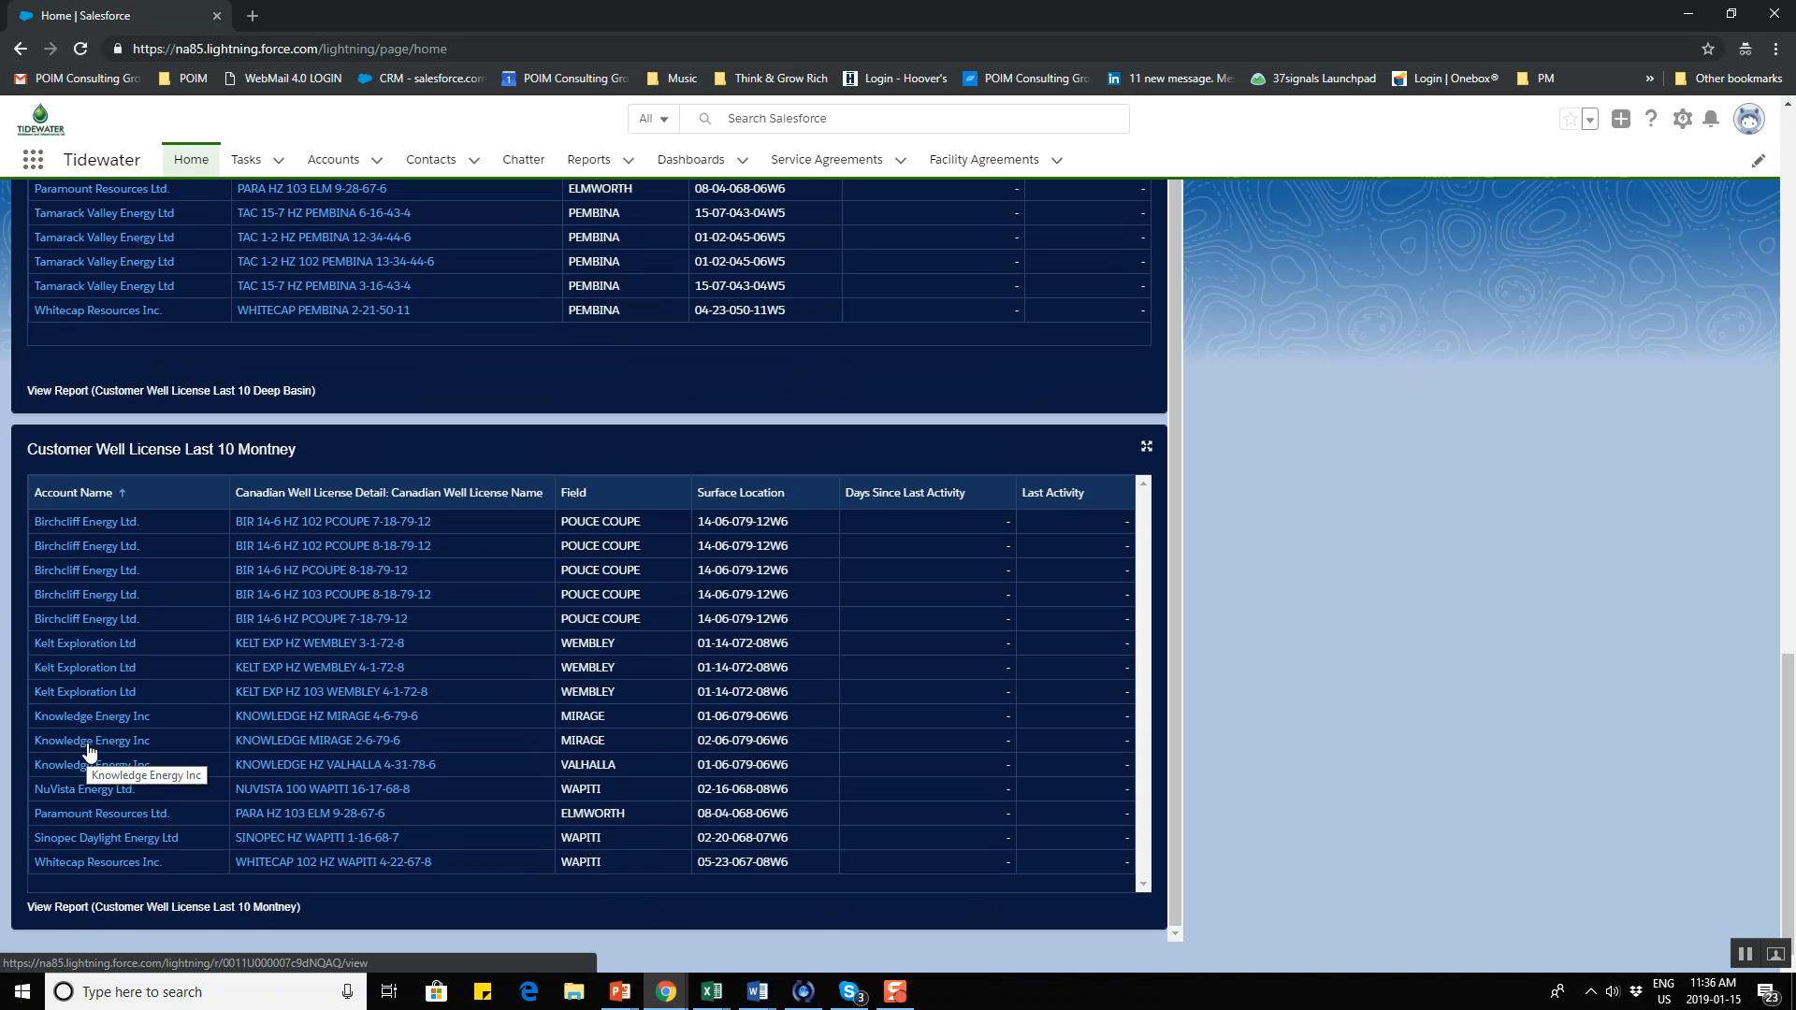
# Open the Customer Well License Last 10 Montney report and go to the Knowledge Energy Inc account from its Valhalla entry.
pyautogui.click(49, 909)
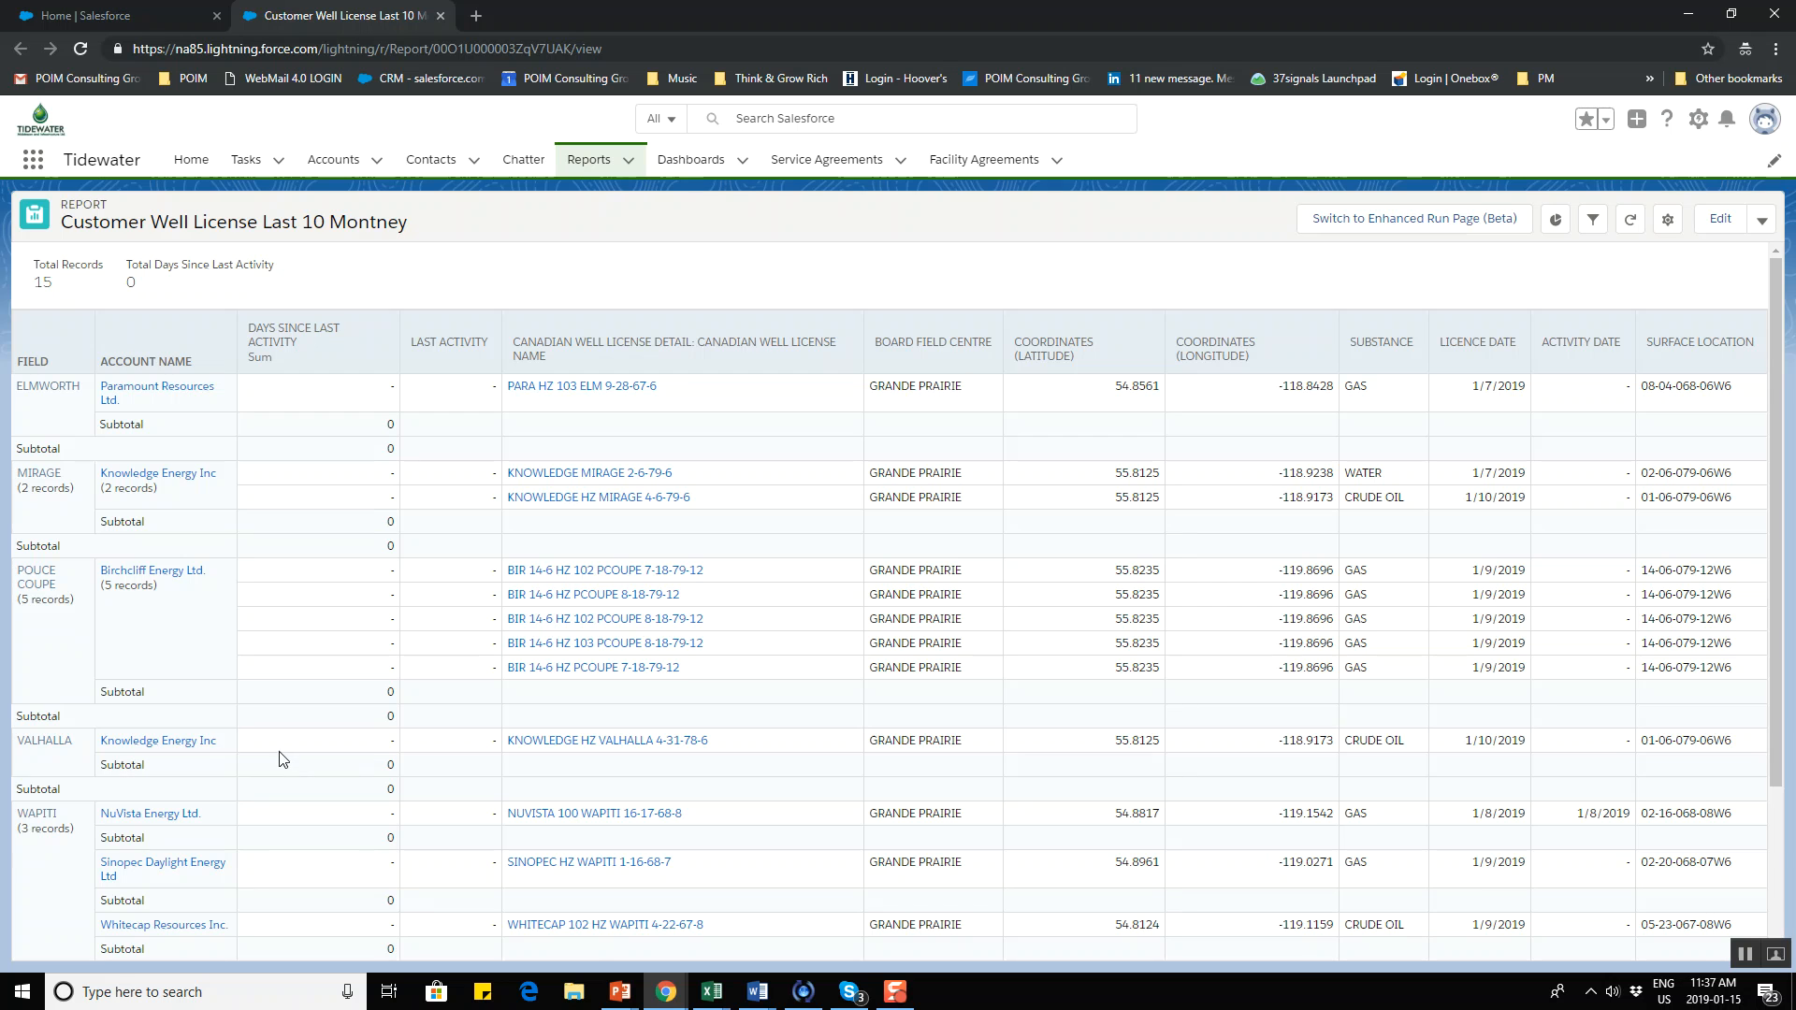
pyautogui.click(174, 748)
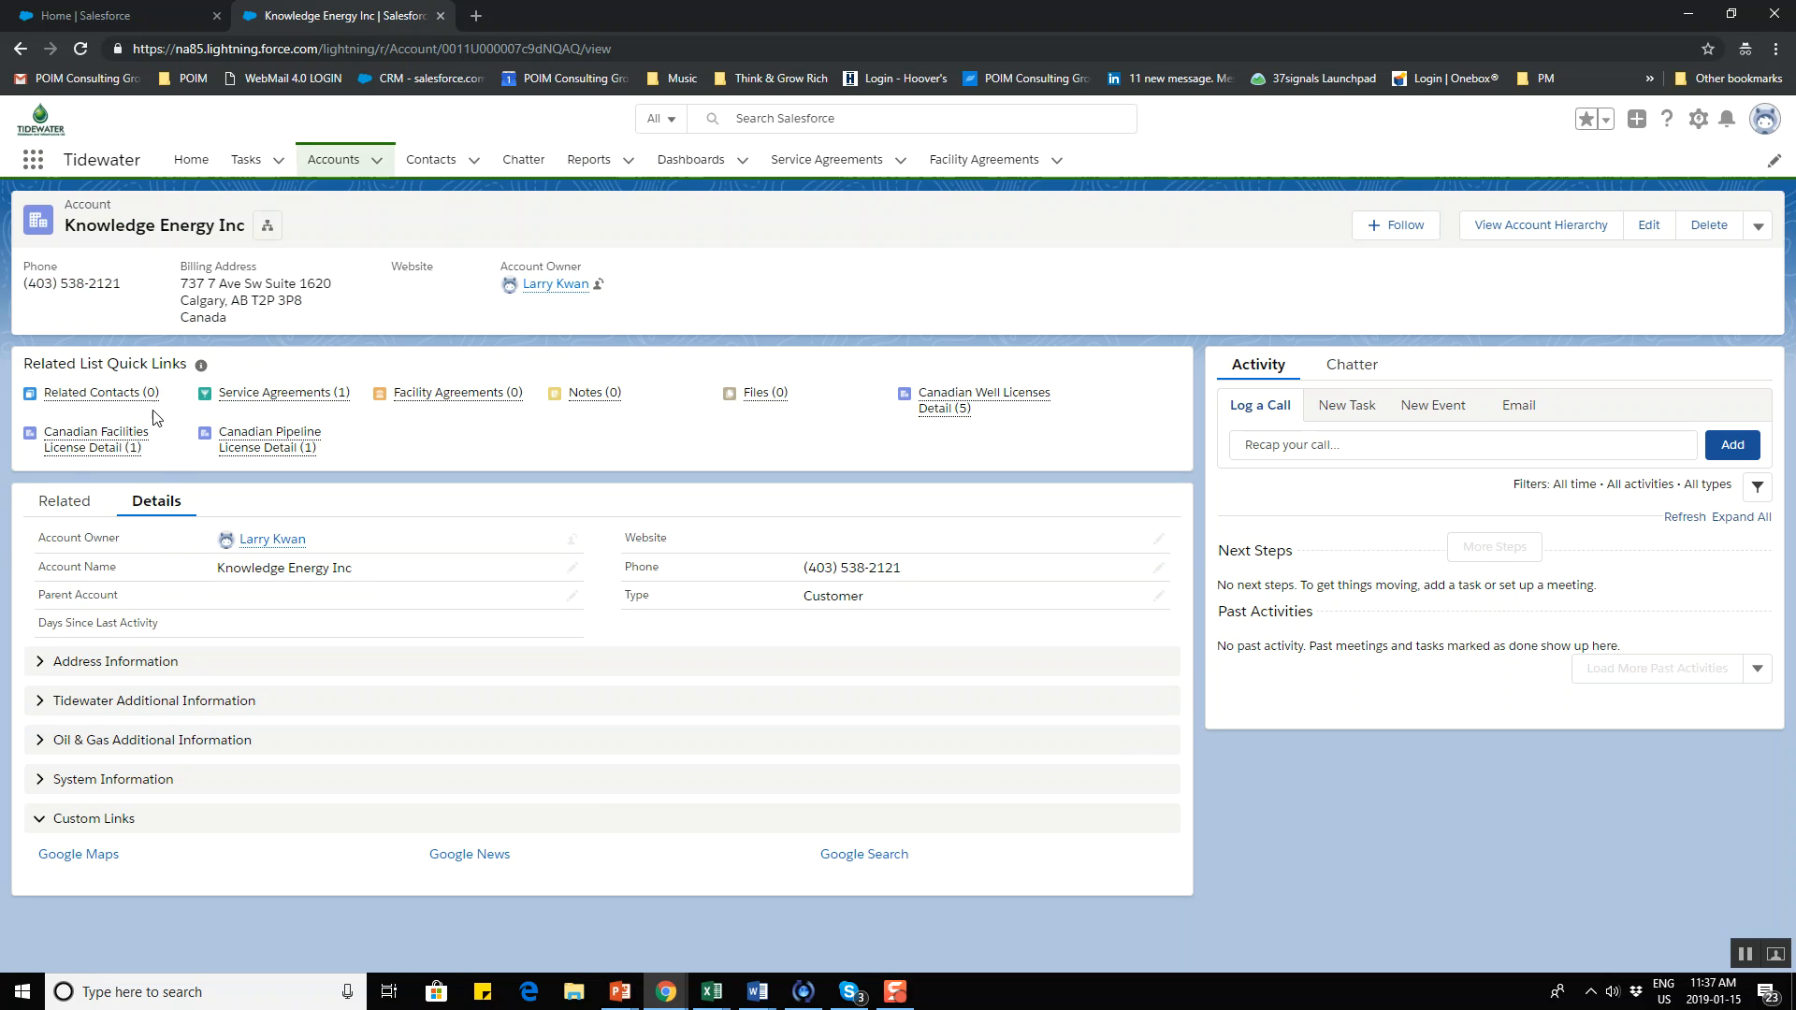
# View all of Knowledge Energy Inc's Canadian well licences sorted by newest licence date, and return to the start of the home dashboard.
pyautogui.moveTo(145, 400)
pyautogui.moveTo(981, 404)
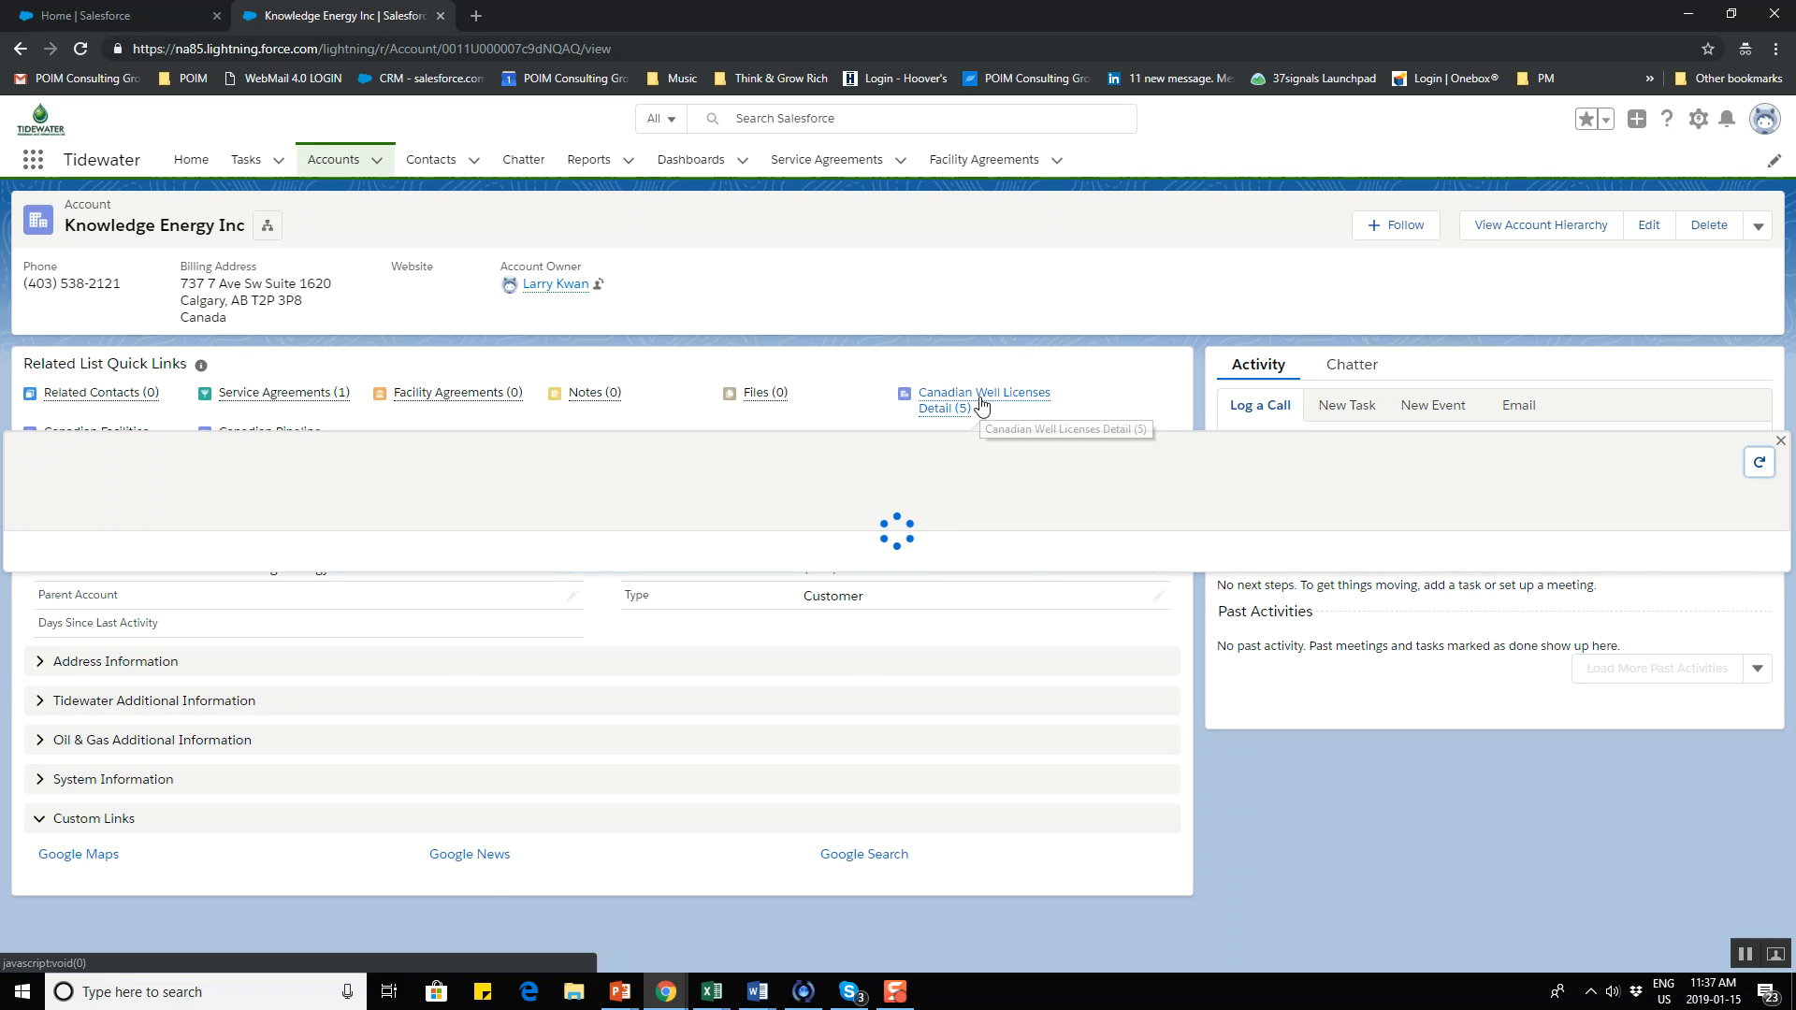
pyautogui.click(900, 695)
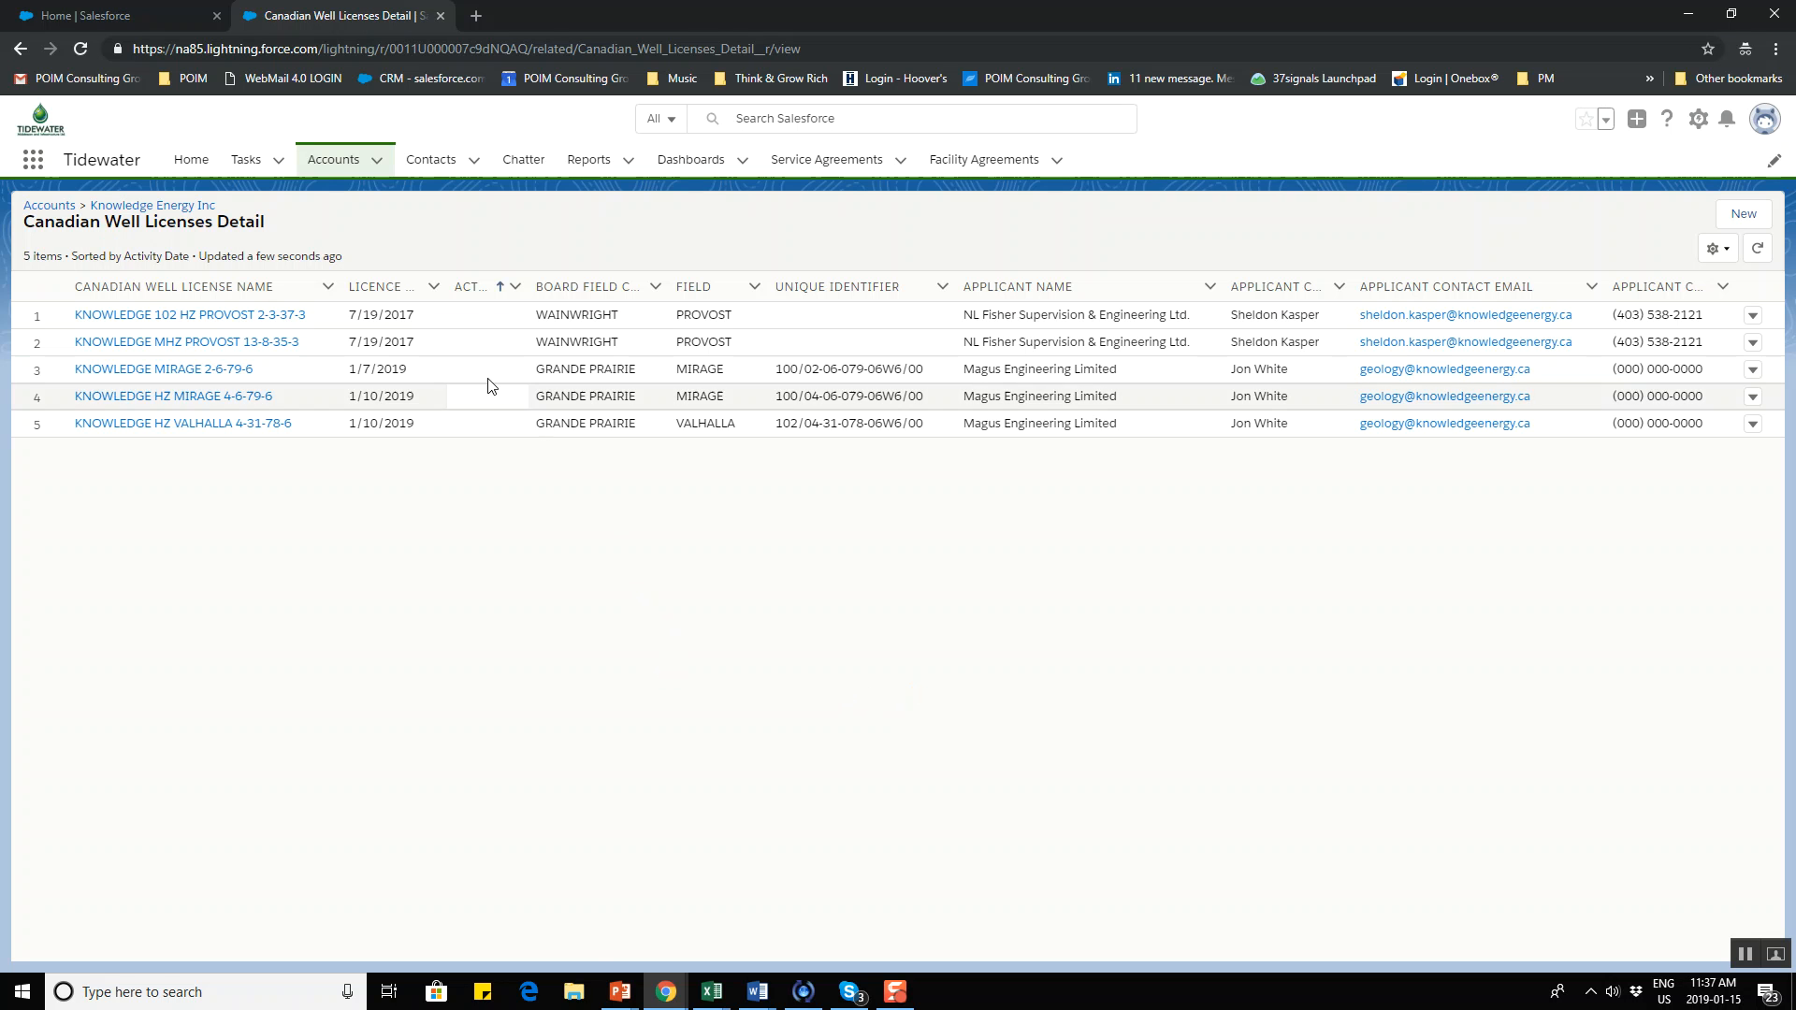
pyautogui.click(382, 288)
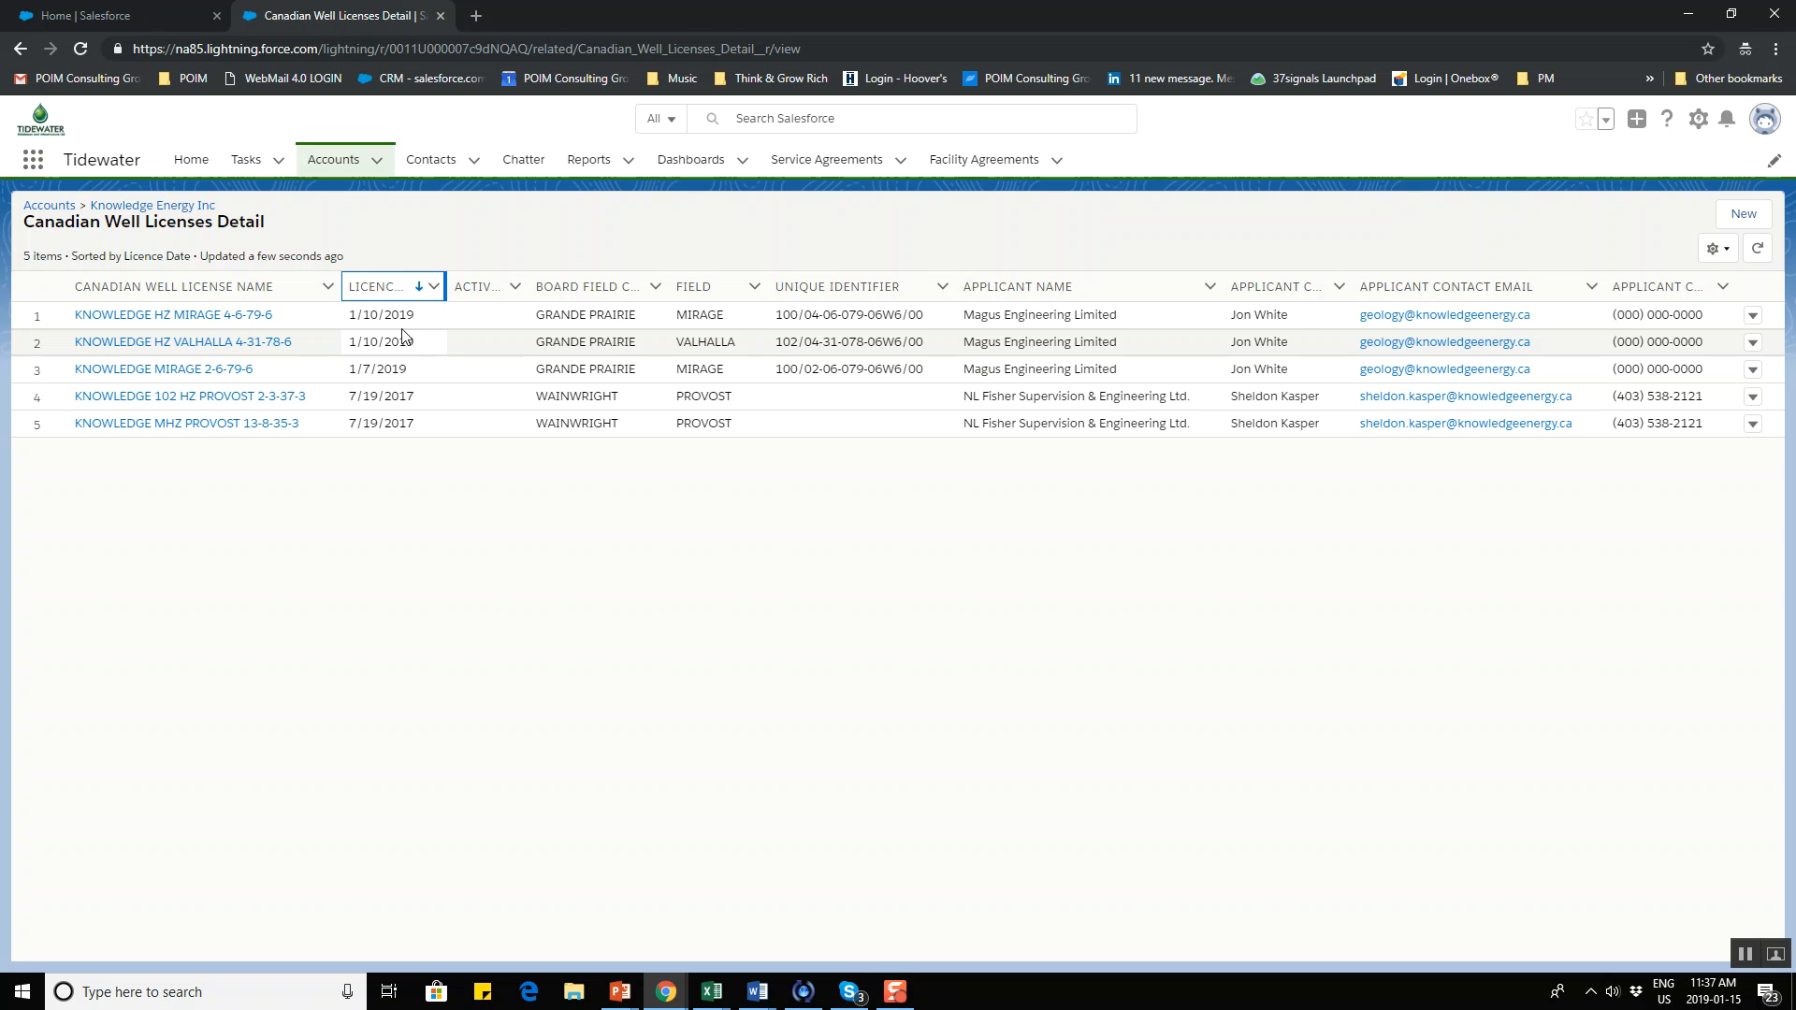
pyautogui.click(440, 15)
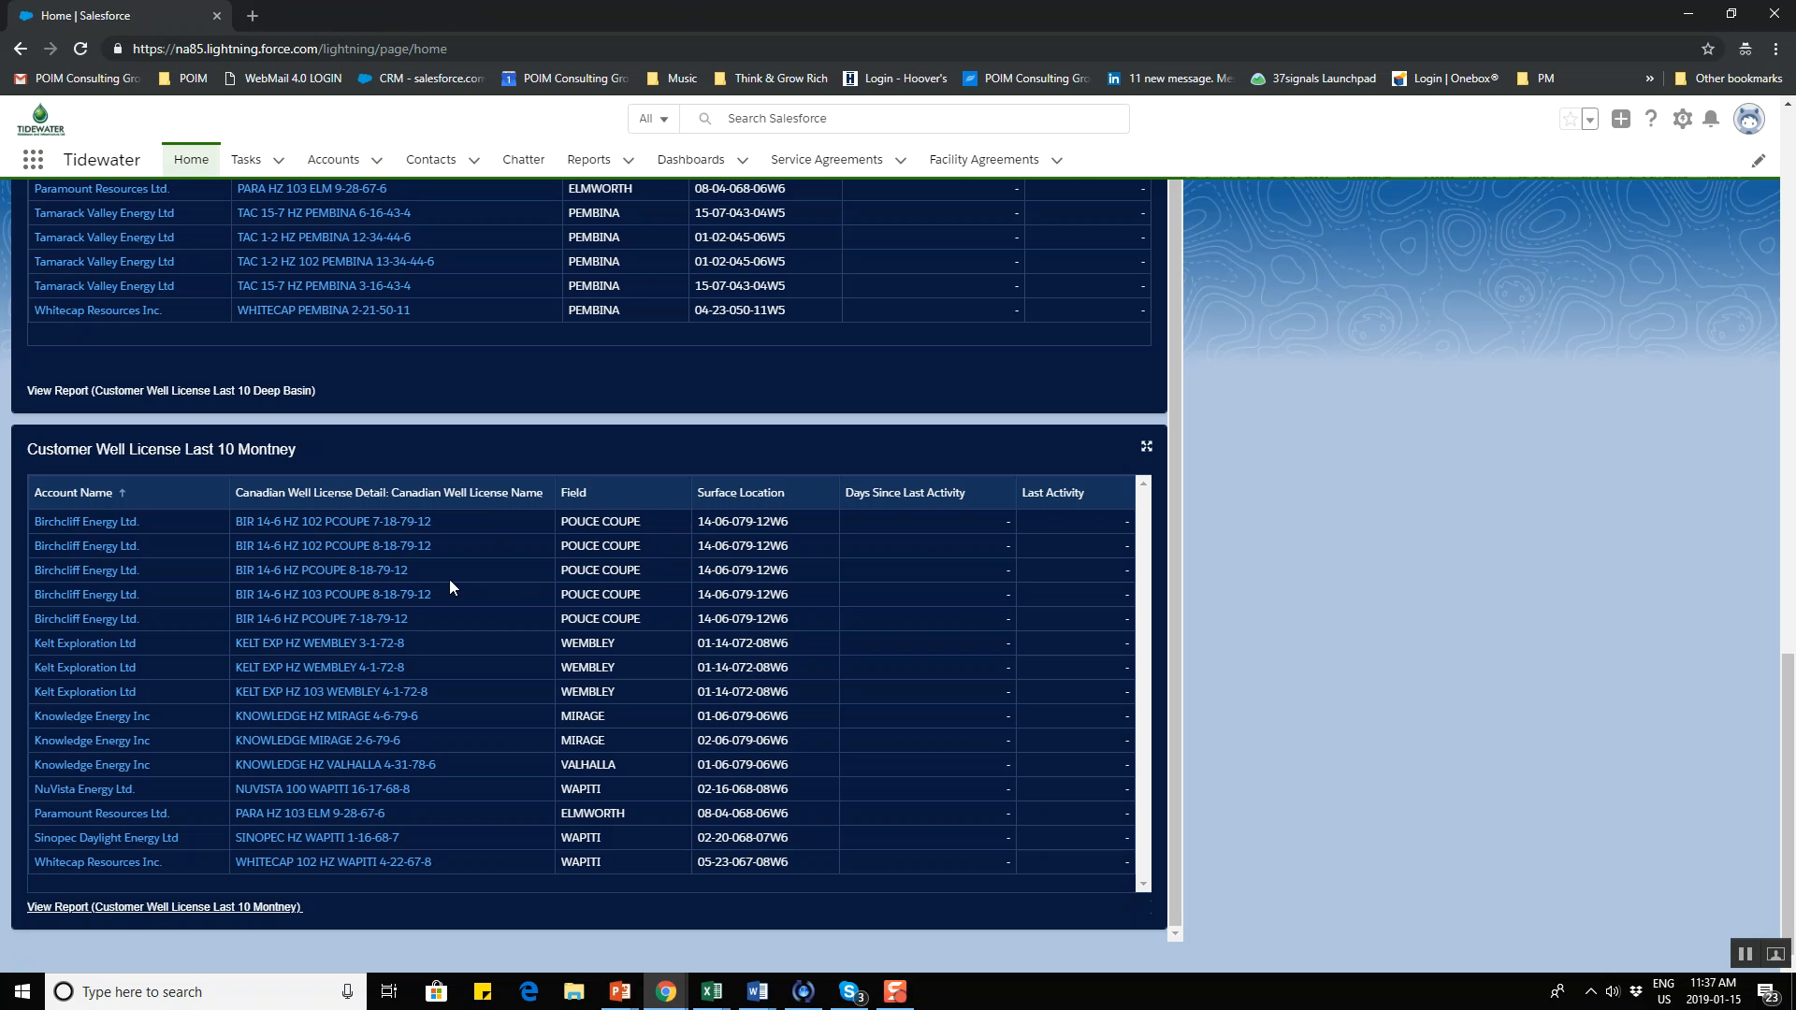
pyautogui.scroll(20, 1455, 501)
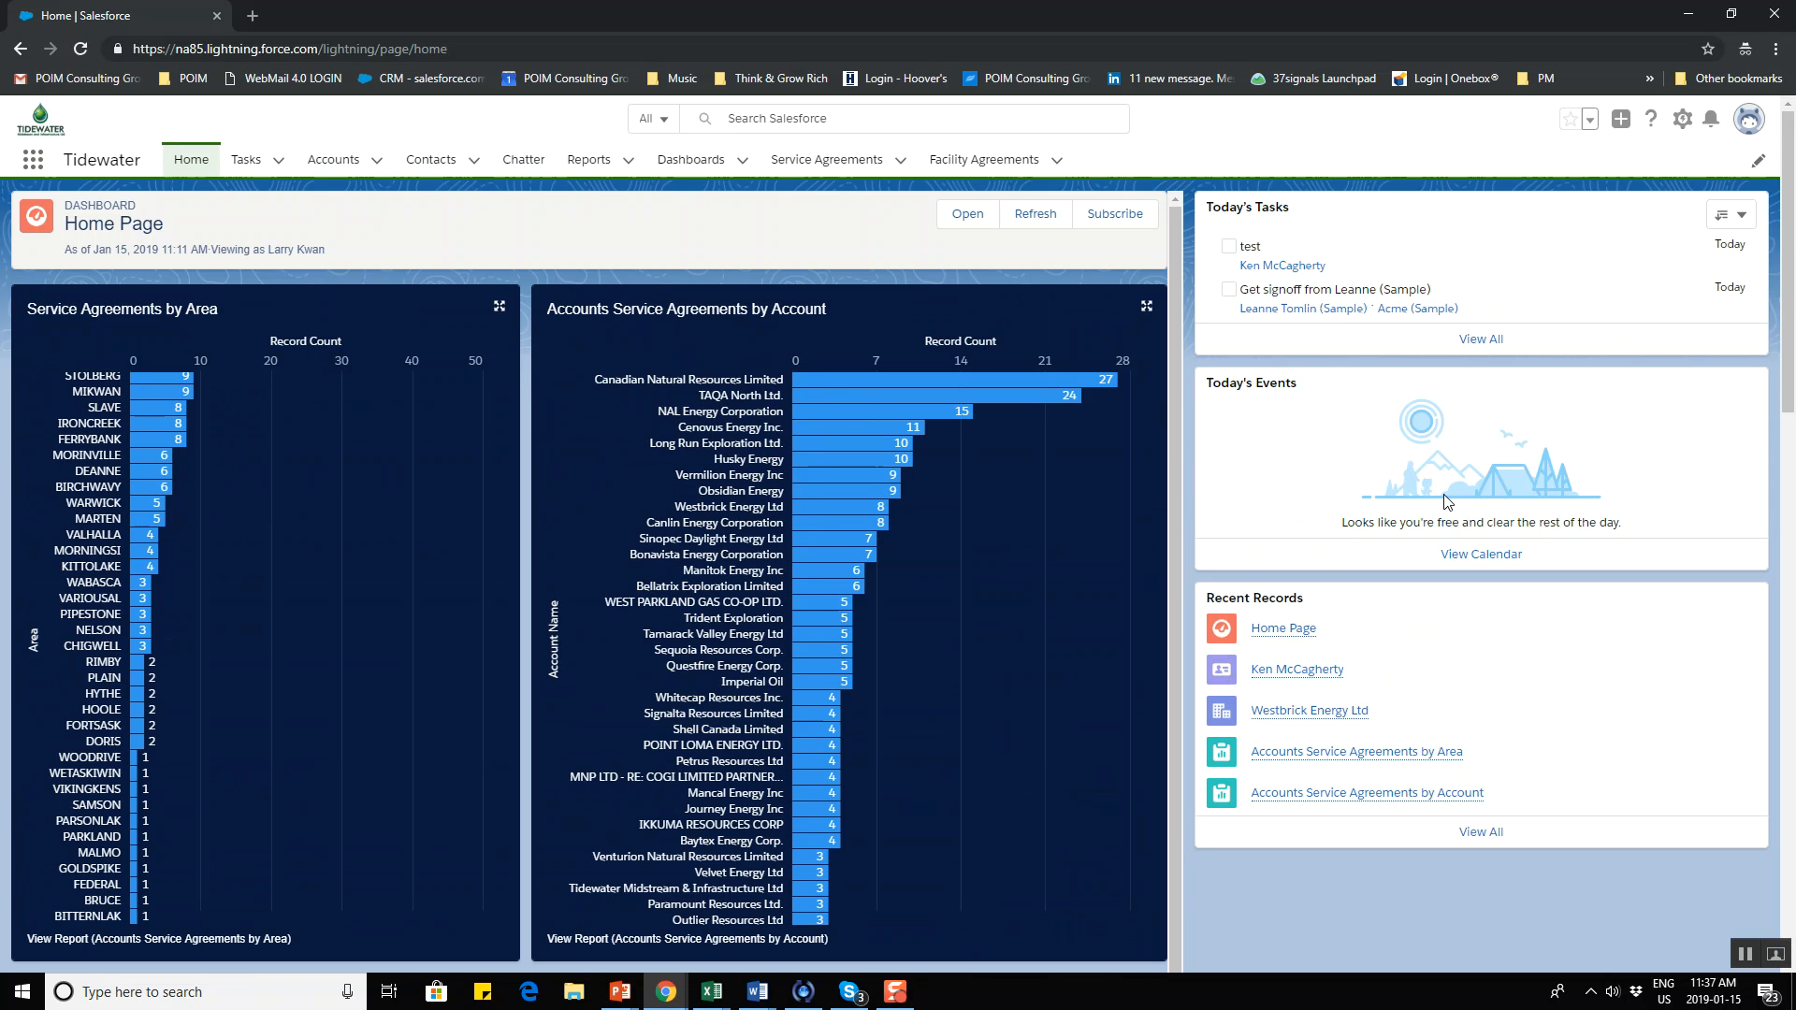